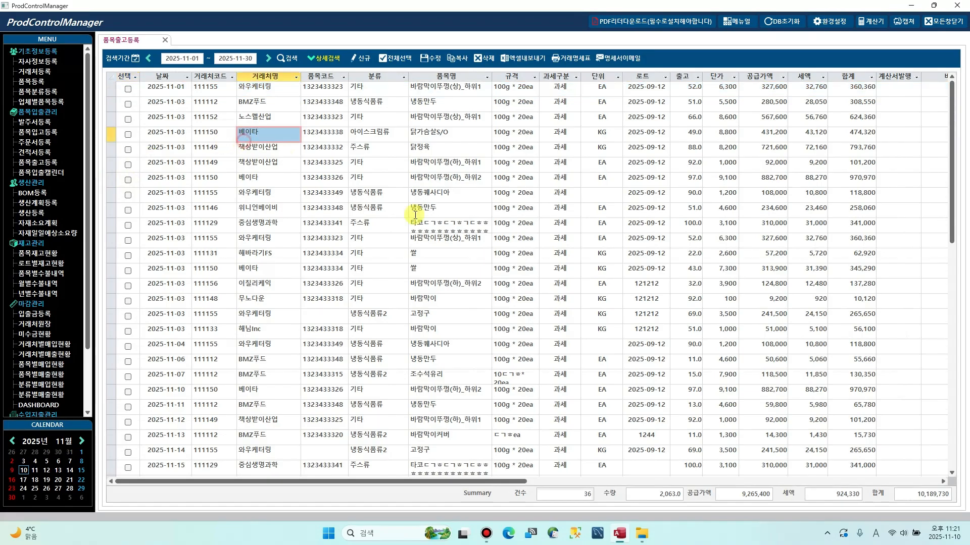
Filter the item shipment list to this week's period (이번주)
left_click(449, 255)
scroll(424, 225, "down", 4)
scroll(419, 221, "up", 4)
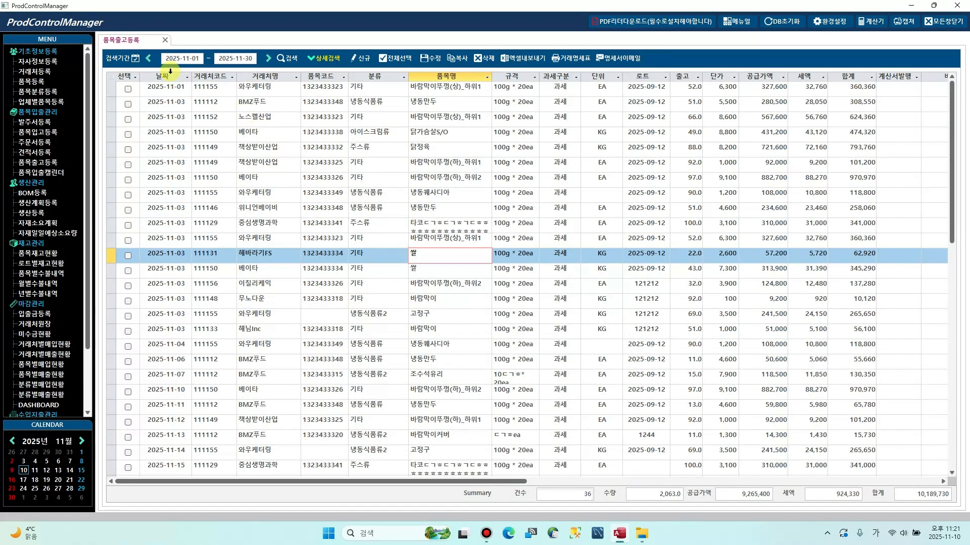
left_click(123, 66)
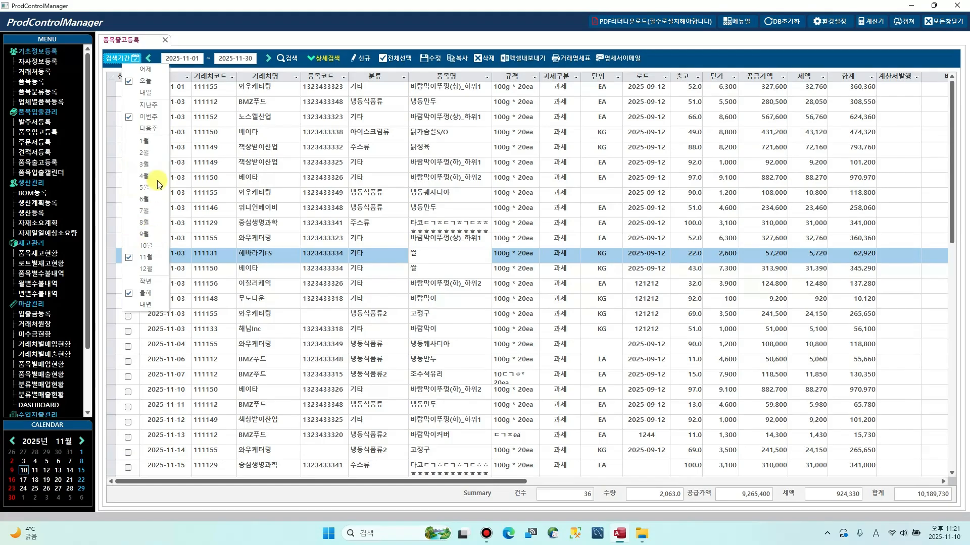
left_click(151, 117)
left_click(495, 151)
left_click(359, 131)
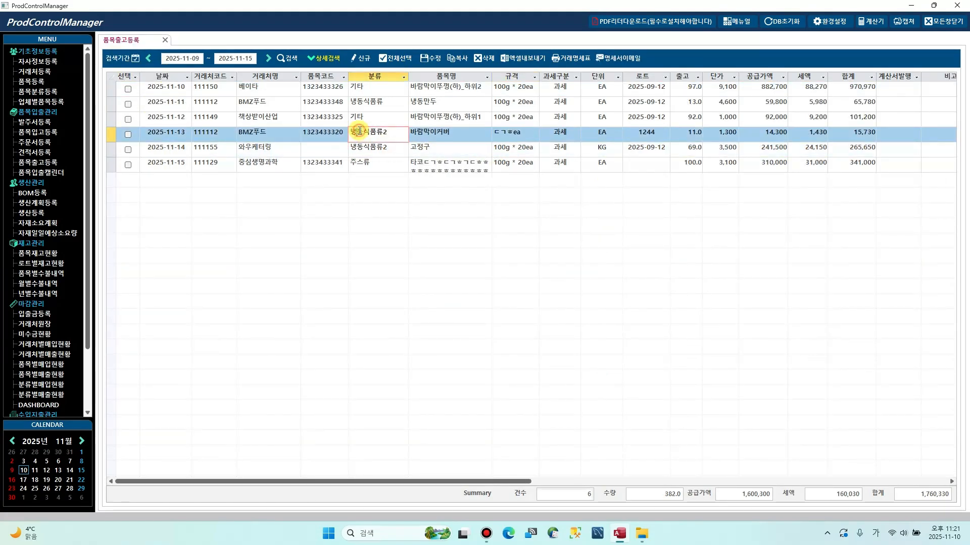
Show the detailed search conditions and search the week's shipments for the item name 고정
left_click(323, 58)
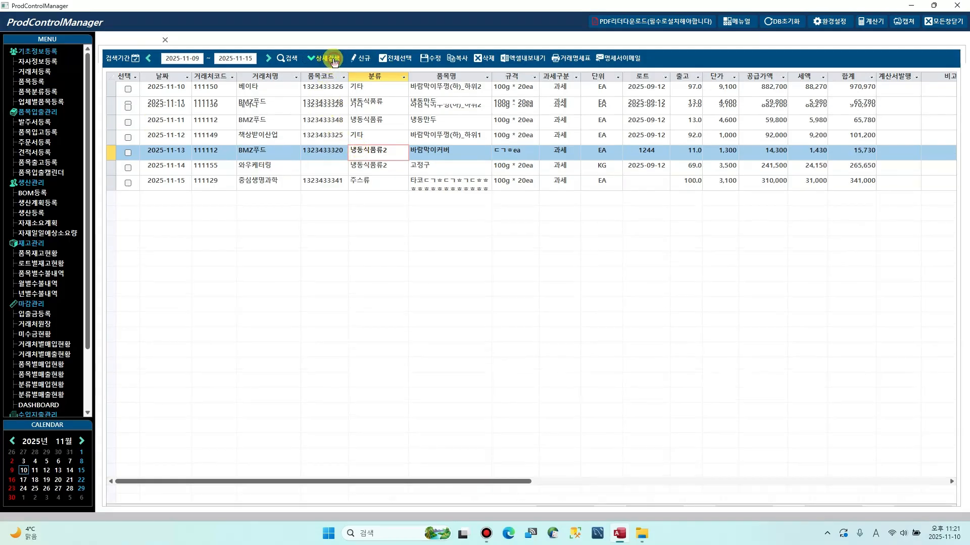
left_click(383, 78)
left_click(385, 79)
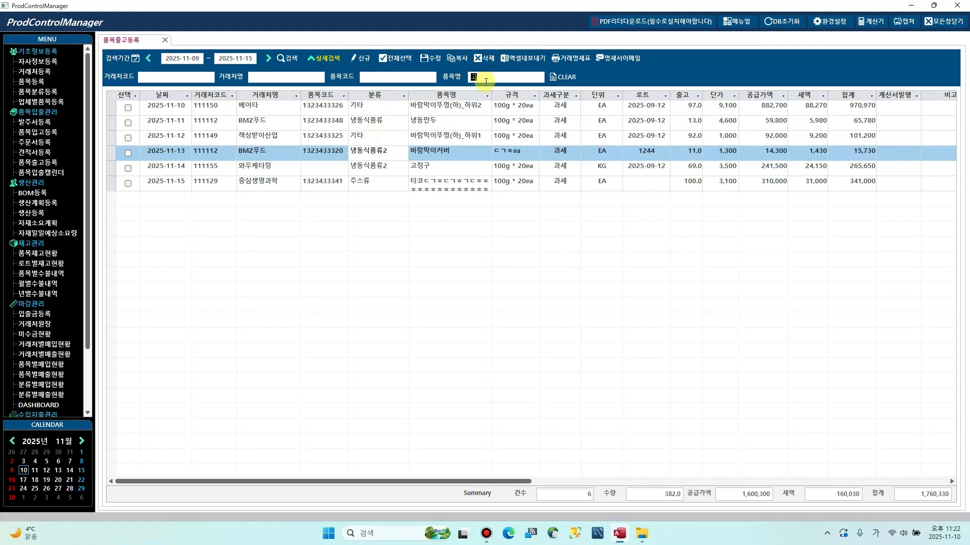
left_click(486, 81)
type("고정")
key("Return")
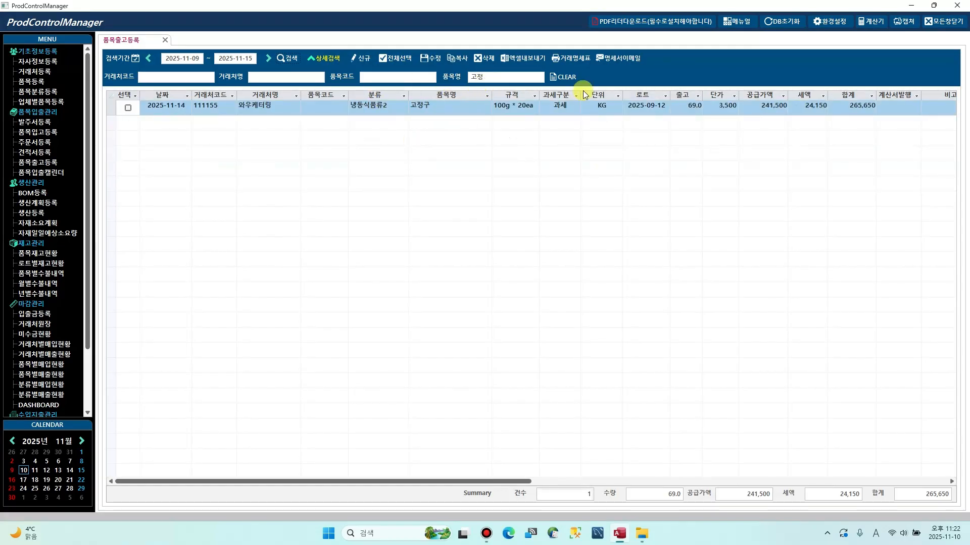
Clear the detailed search conditions so the whole week's shipments are listed
left_click(567, 77)
left_click(383, 135)
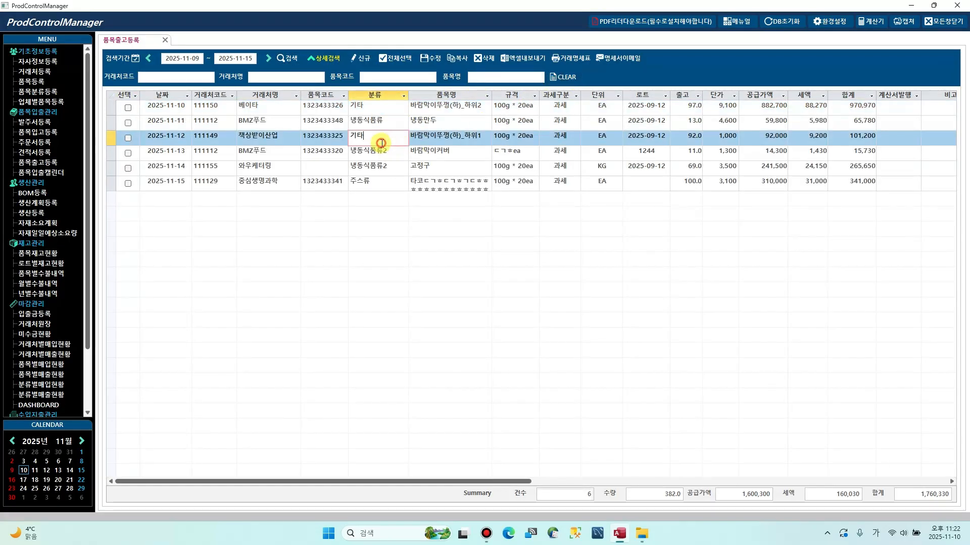
left_click(272, 126)
left_click(280, 134)
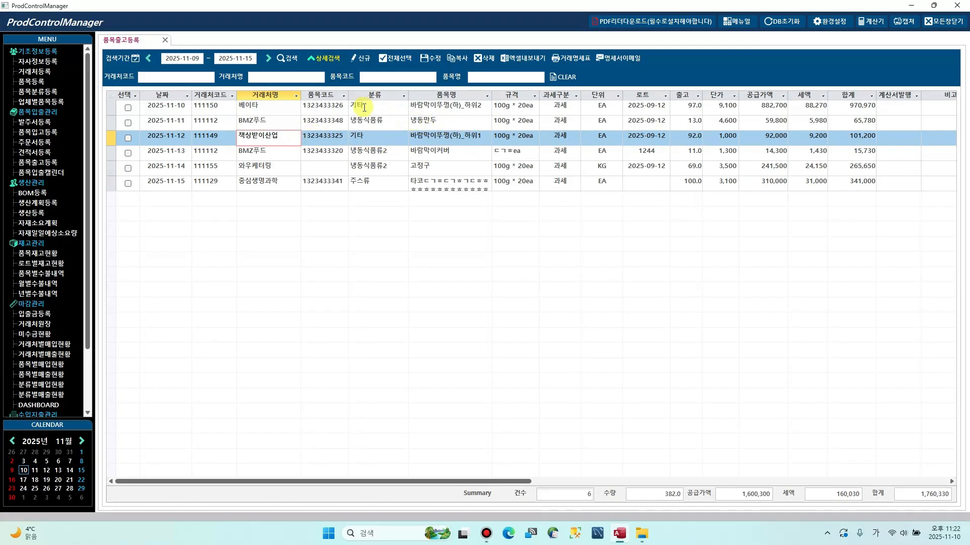
Start a new item shipment registration and add six blank rows to it
left_click(361, 59)
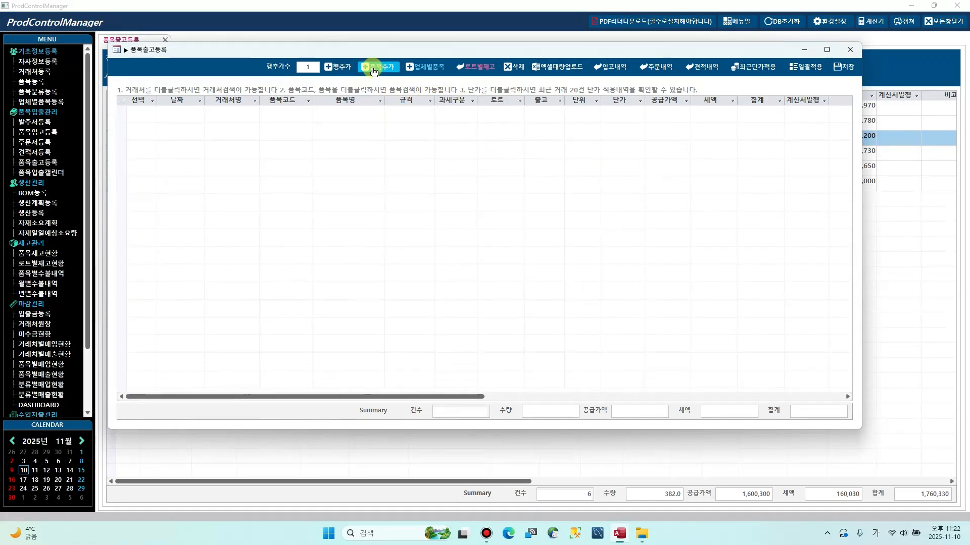
left_click(335, 71)
left_click(335, 72)
left_click(336, 72)
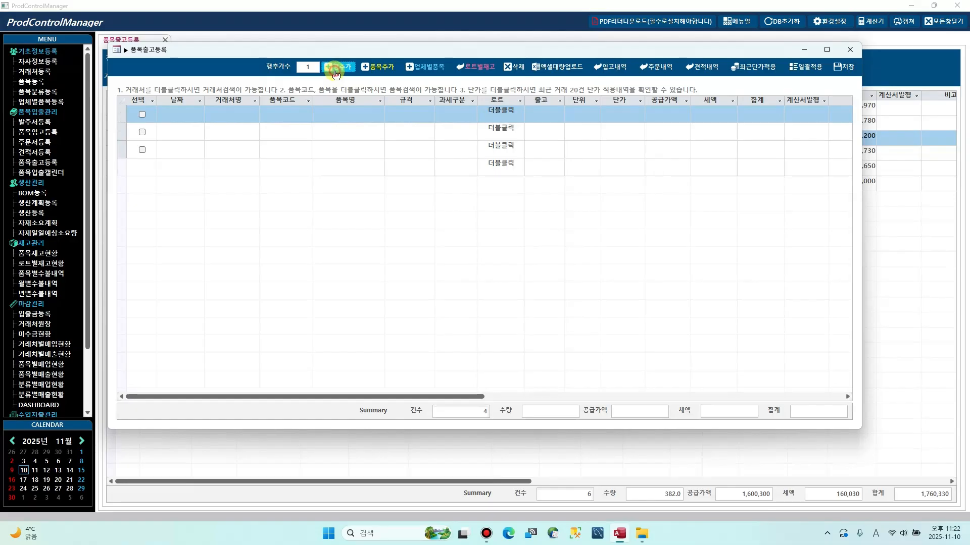
left_click(336, 72)
left_click(335, 72)
left_click(335, 72)
Choose BMZ푸드 as the customer of the first row
left_click(253, 112)
left_click(254, 113)
left_click(238, 132)
left_click(286, 118)
left_click(307, 114)
left_click(283, 158)
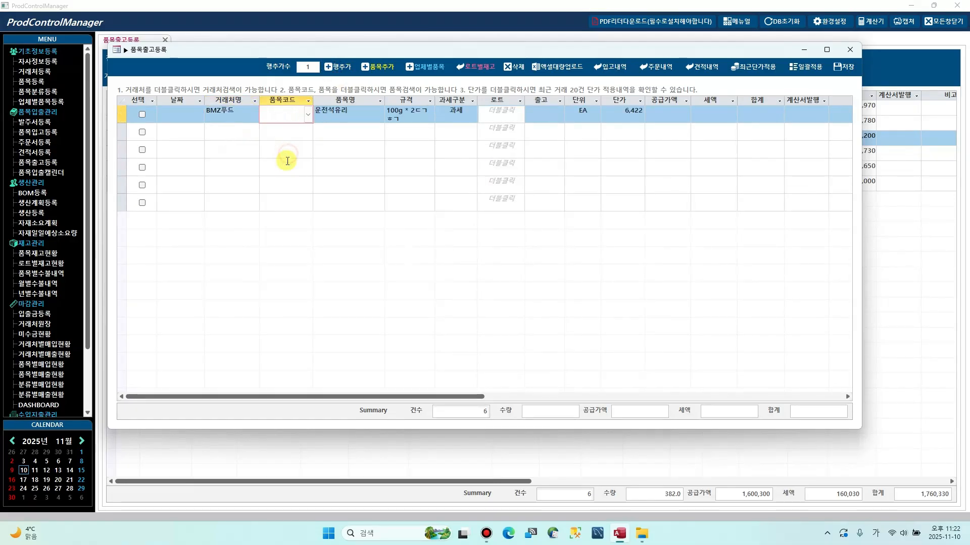
left_click(308, 113)
left_click(298, 164)
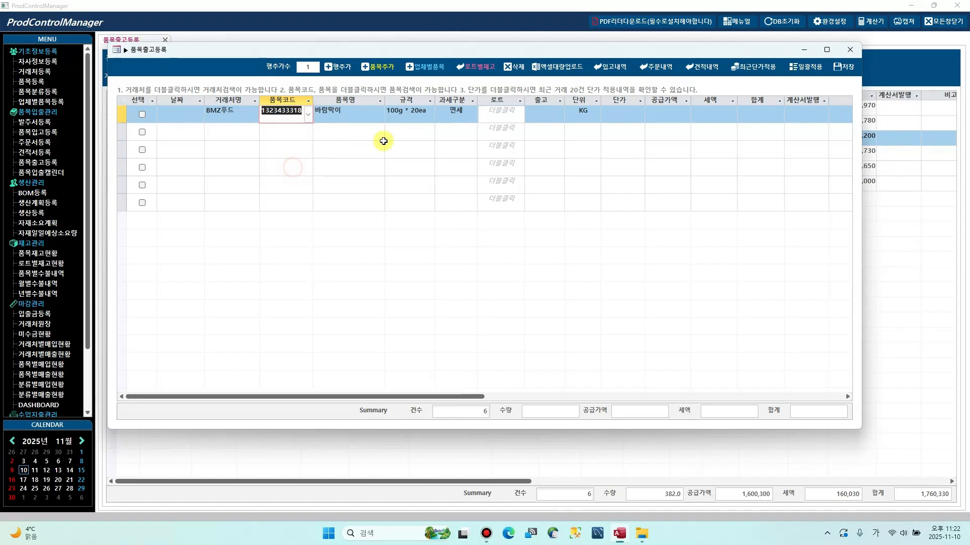
Set the first row's date to today, 2025-11-10
left_click(200, 112)
left_click(200, 112)
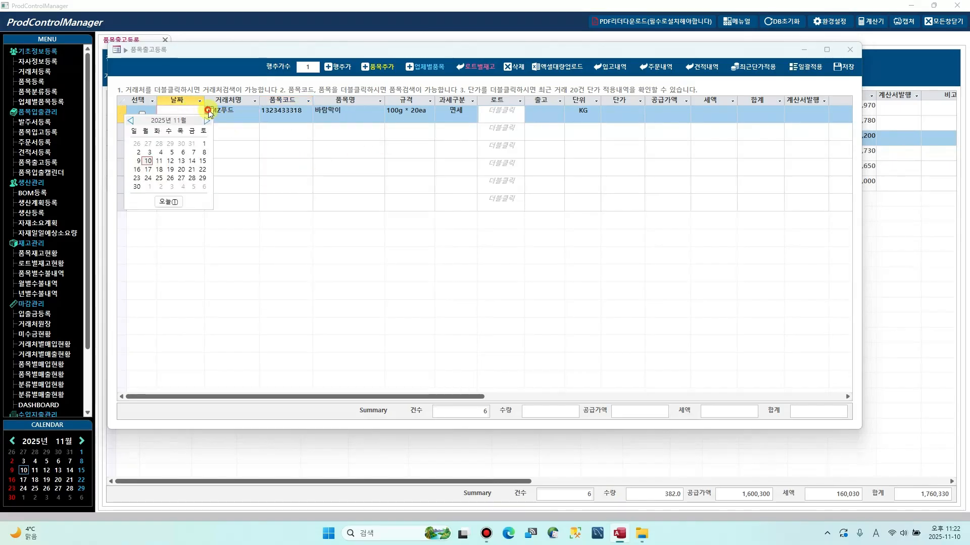
left_click(162, 202)
left_click(255, 167)
left_click(260, 135)
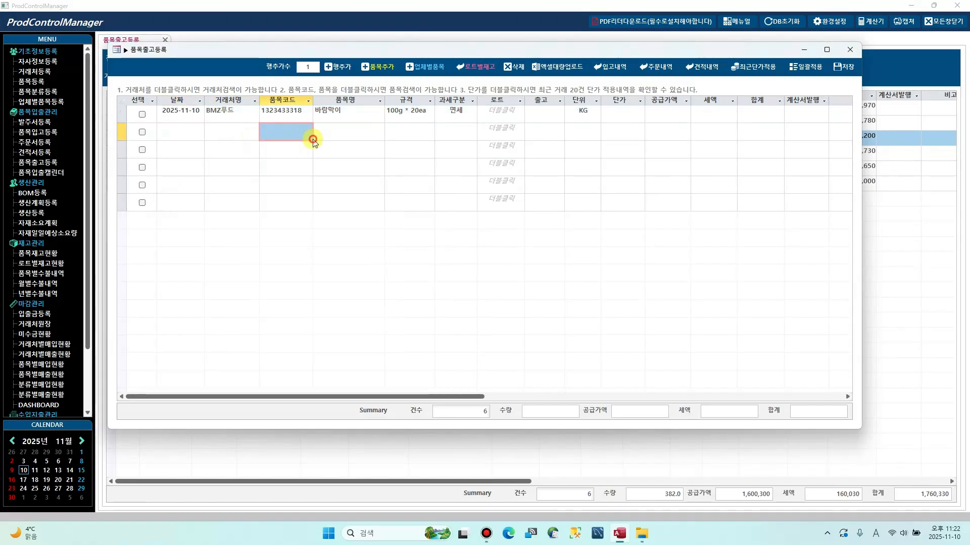
Look up customers containing 푸드 in the customer name search and assign BMZ푸드 to the first row
left_click(224, 116)
left_click(254, 114)
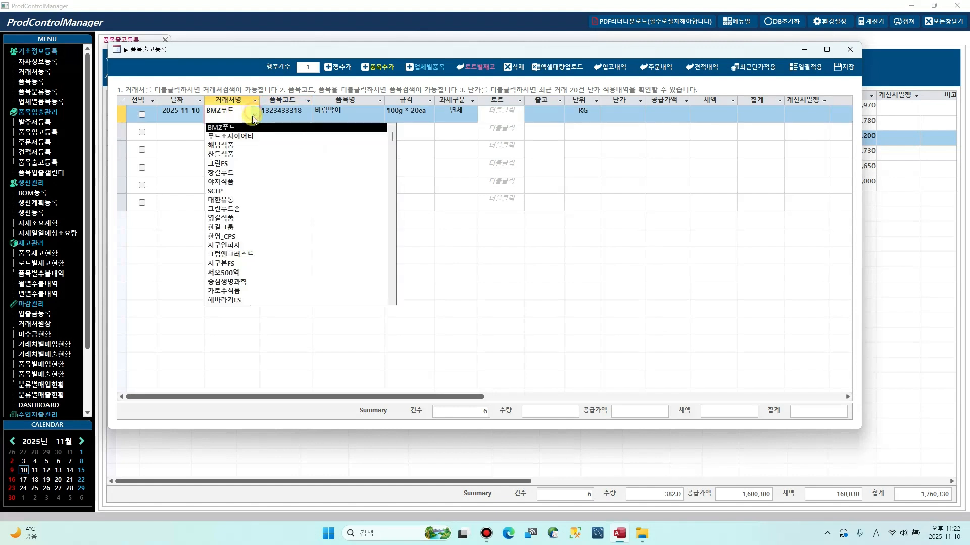
scroll(247, 161, "down", 5)
scroll(248, 166, "up", 6)
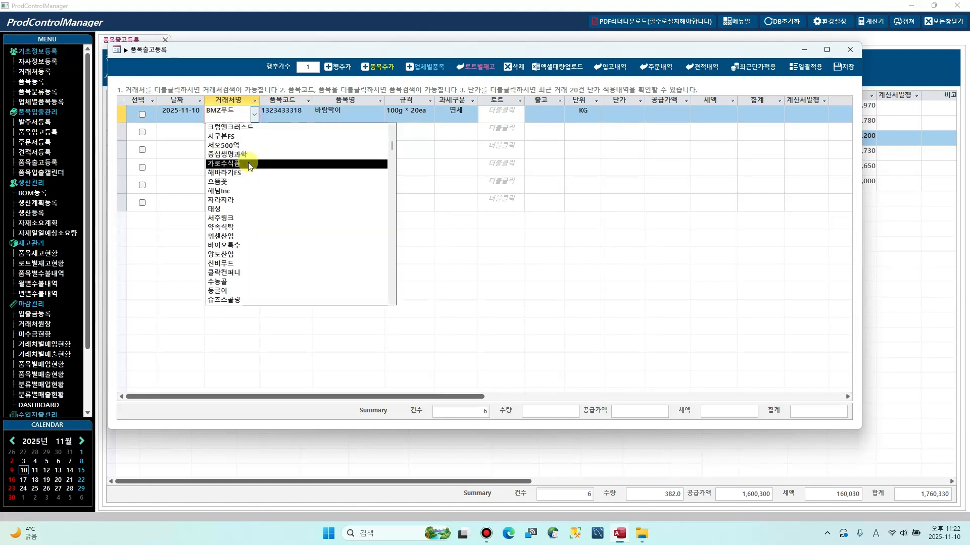
double_click(237, 112)
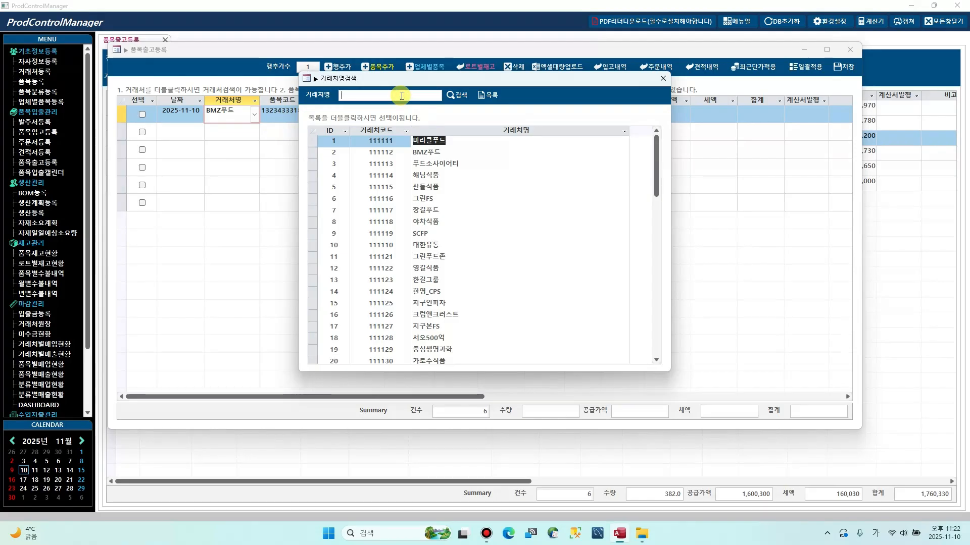
type("푸드")
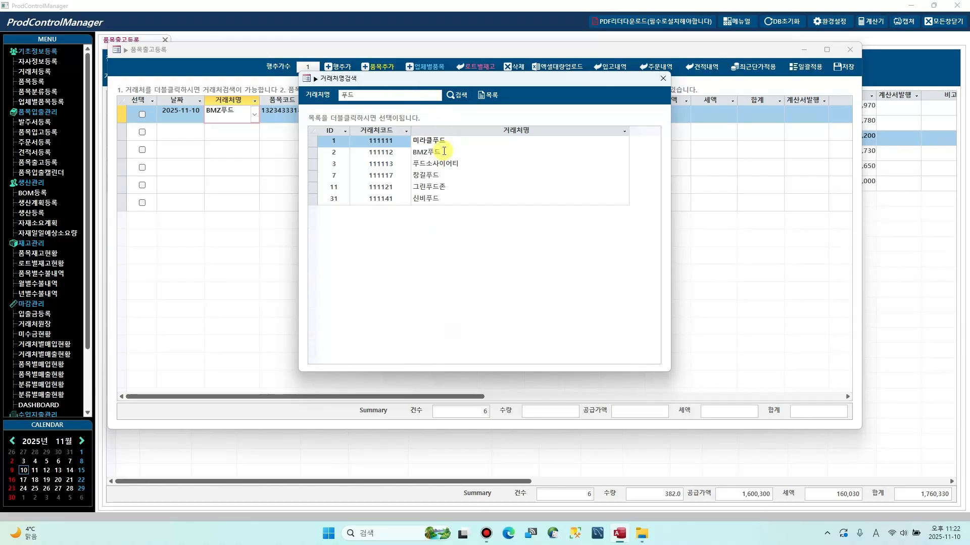
double_click(436, 152)
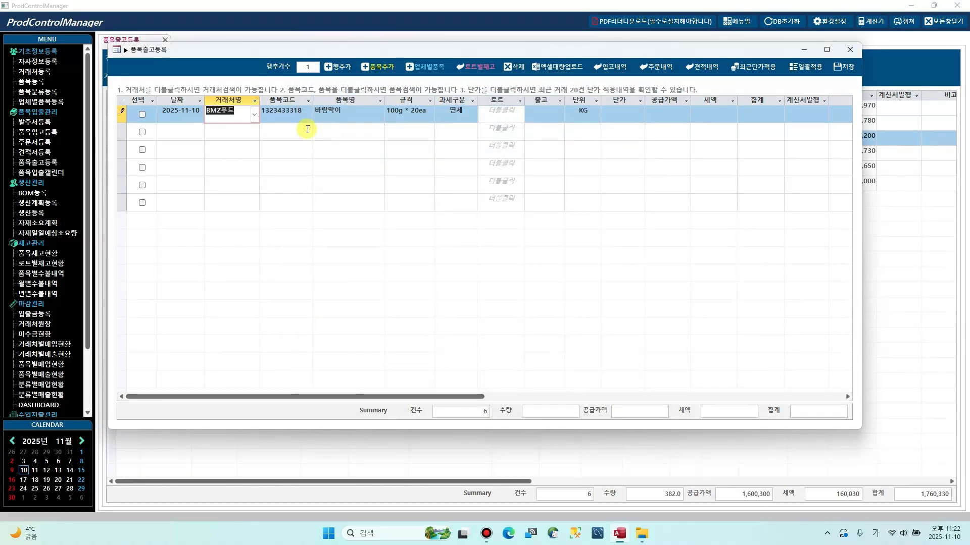
left_click(349, 112)
left_click(380, 113)
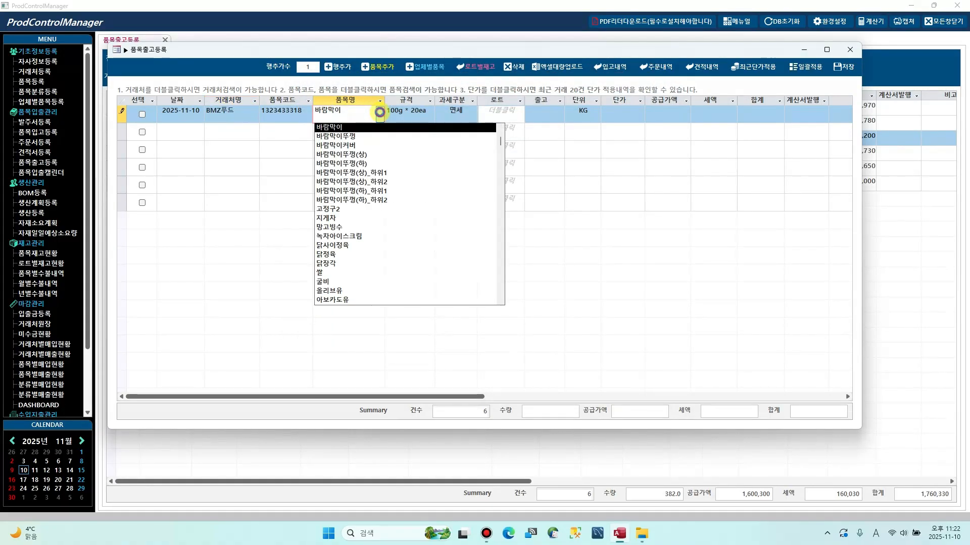
scroll(407, 186, "down", 2)
scroll(407, 186, "up", 2)
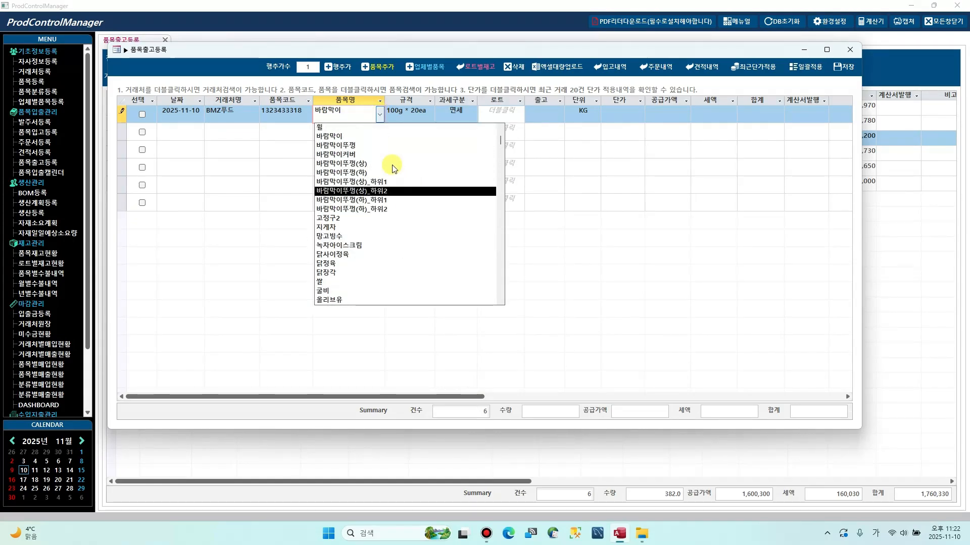
double_click(351, 115)
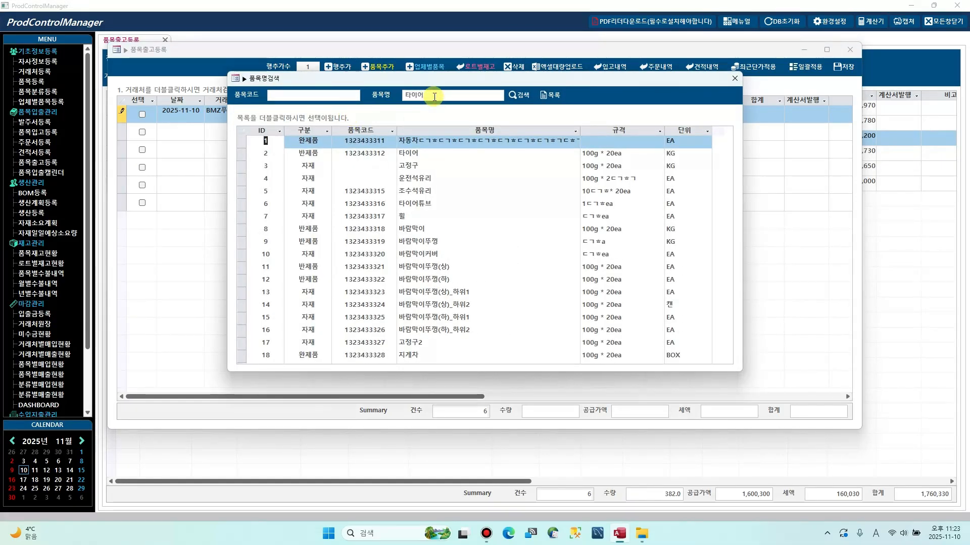
key("Return")
left_click(430, 143)
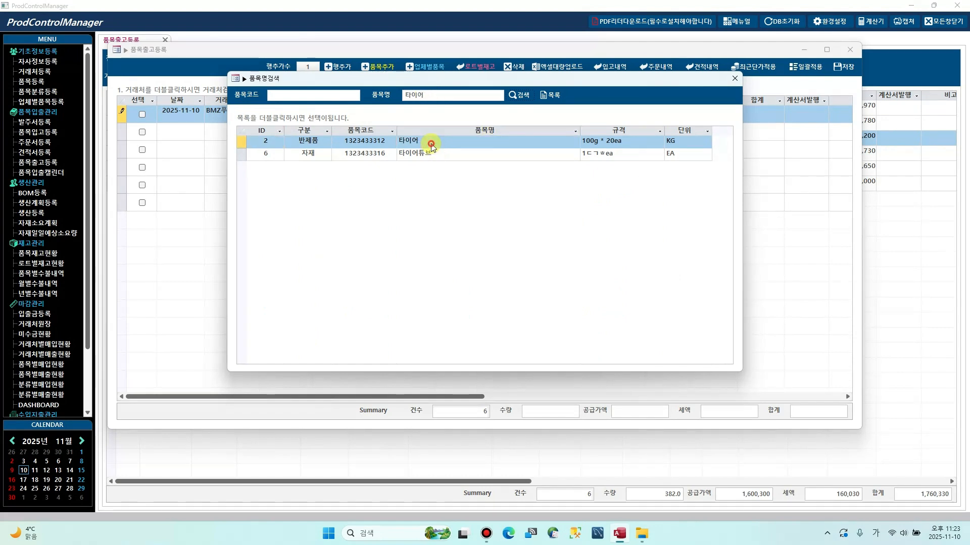
double_click(431, 143)
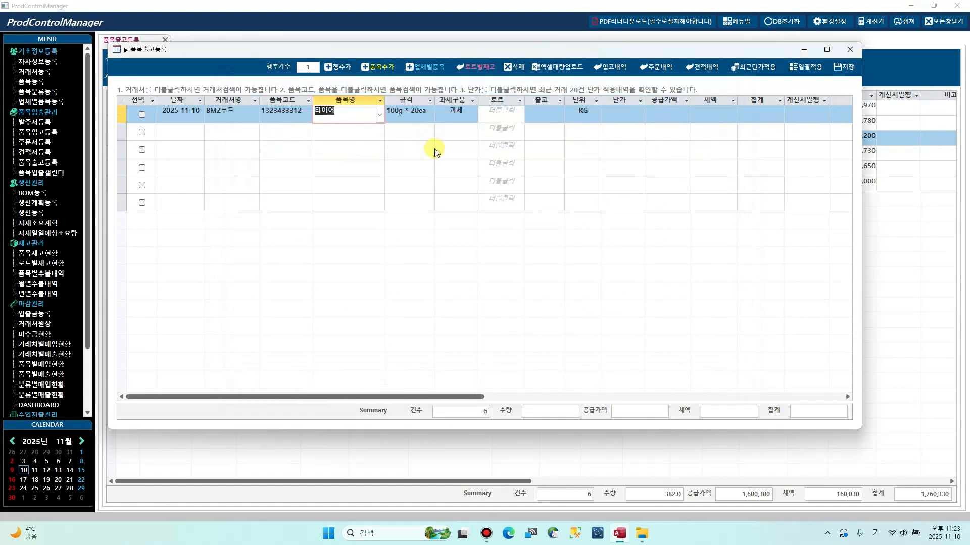
Try to save the shipment registration with the first row's shipped quantity (출고) left blank
left_click(298, 158)
left_click(202, 115)
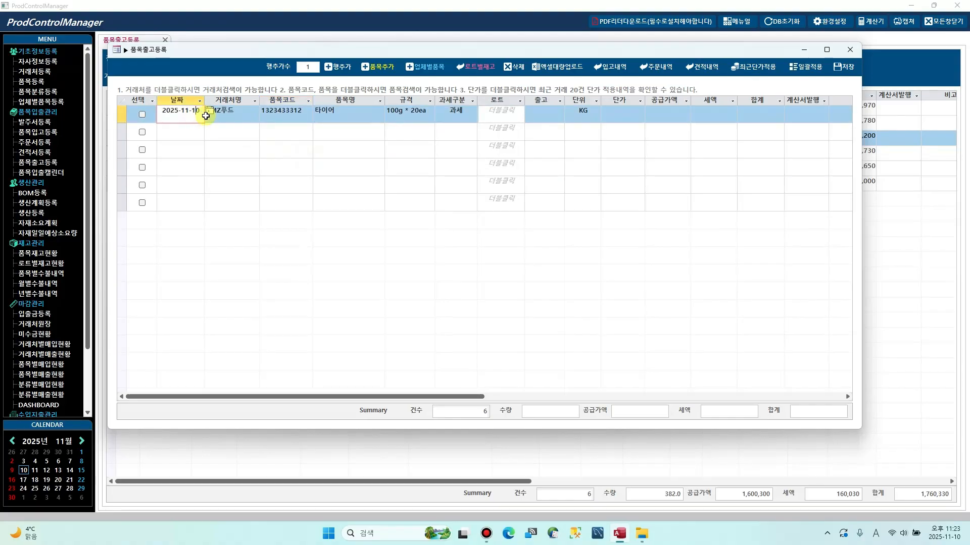
left_click(239, 115)
left_click_drag(329, 114, 348, 123)
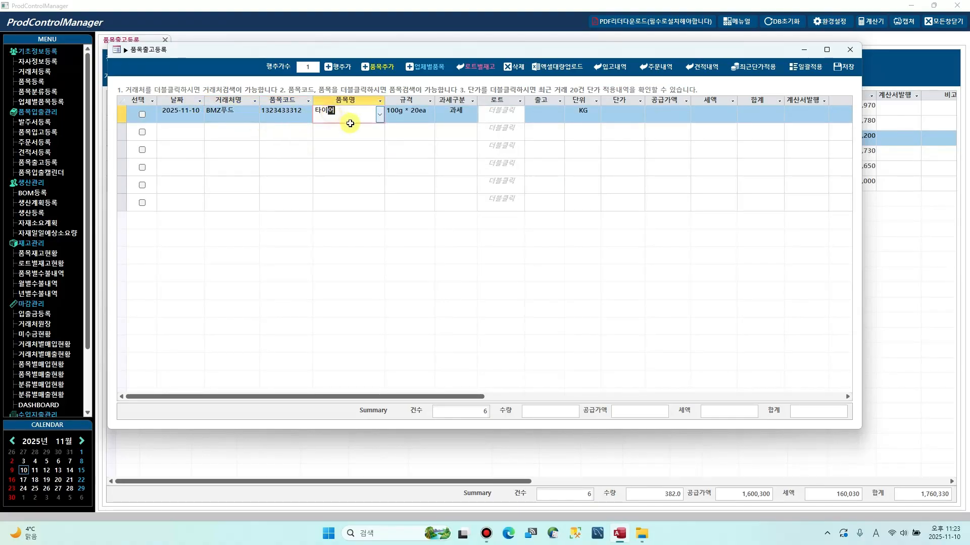
left_click(541, 109)
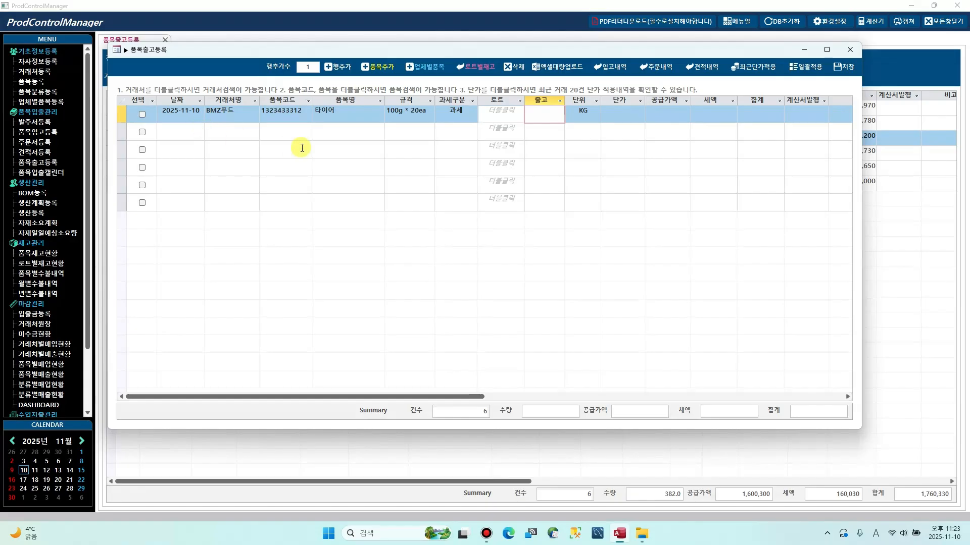
left_click(847, 70)
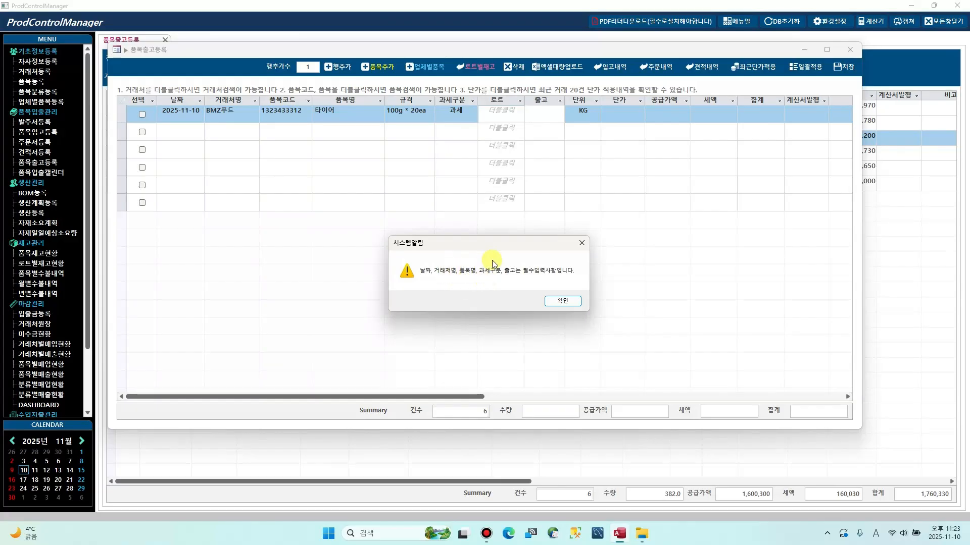
left_click(557, 302)
Bulk-apply the date 2025-11-10 to all rows of the shipment registration
left_click(357, 166)
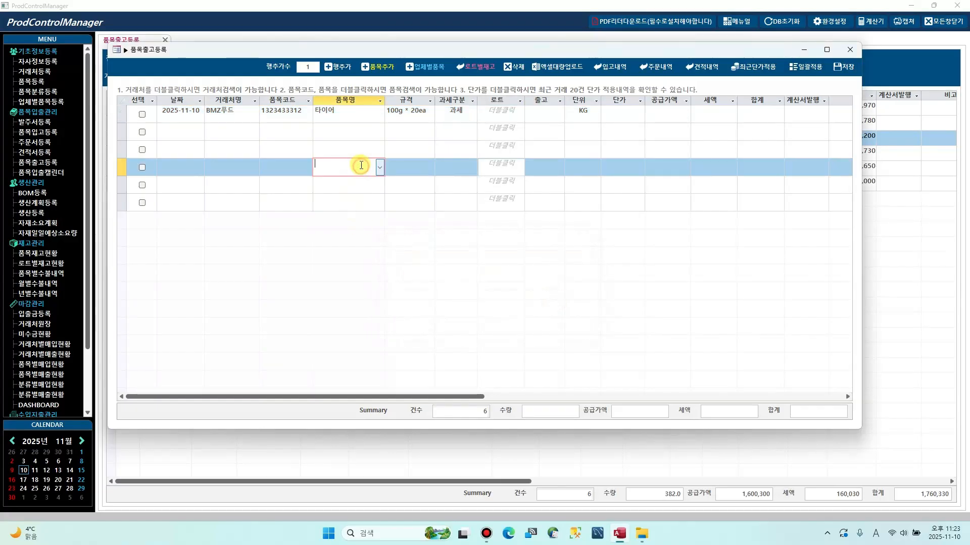
left_click(196, 144)
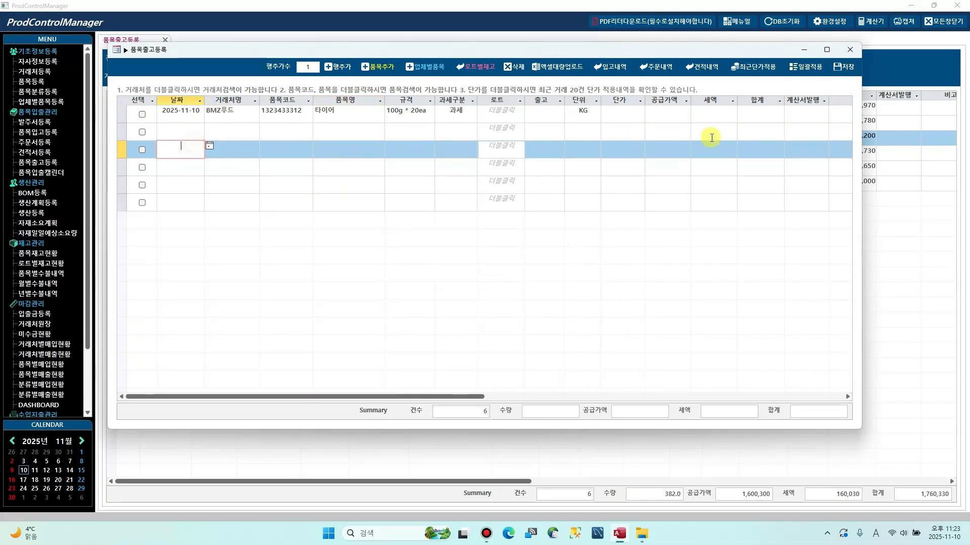
left_click(810, 69)
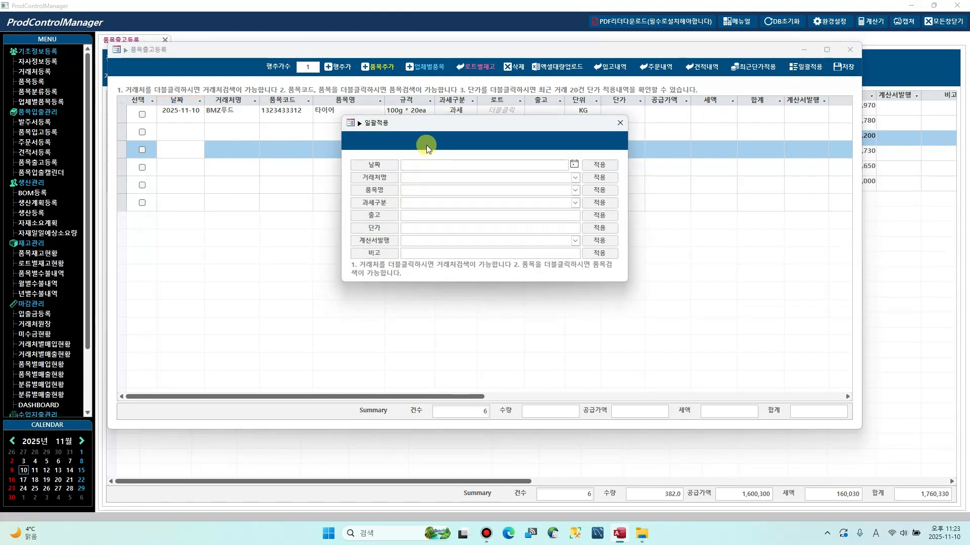
left_click(431, 134)
left_click_drag(444, 129, 438, 197)
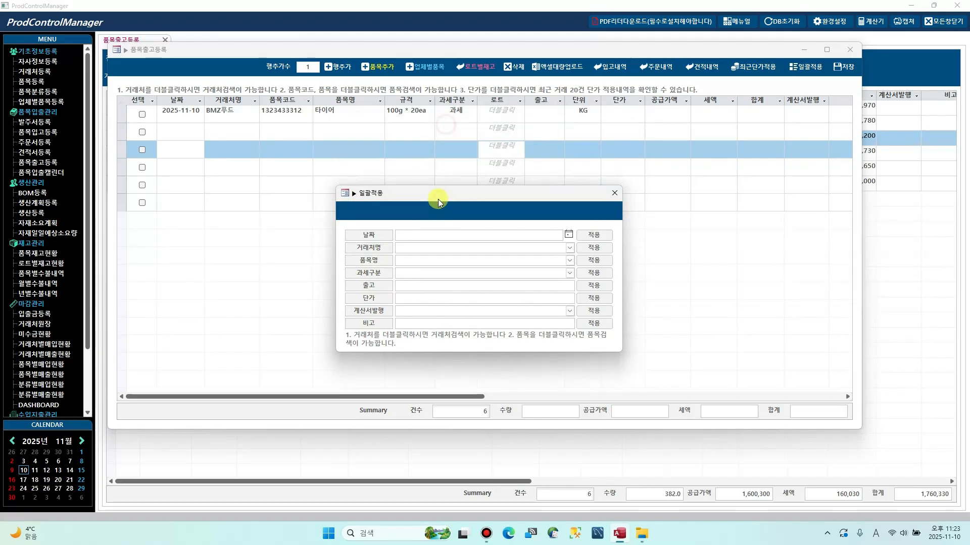
left_click(568, 235)
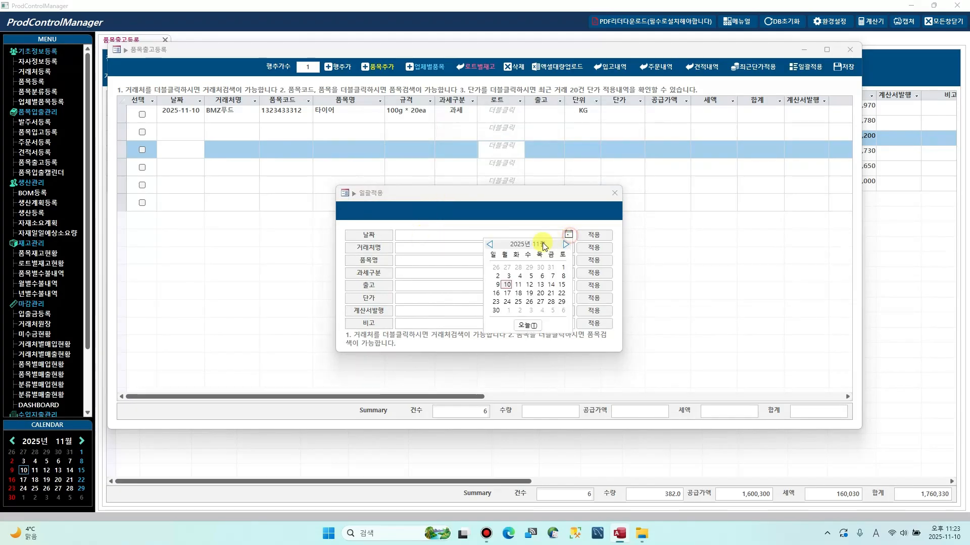
left_click(527, 326)
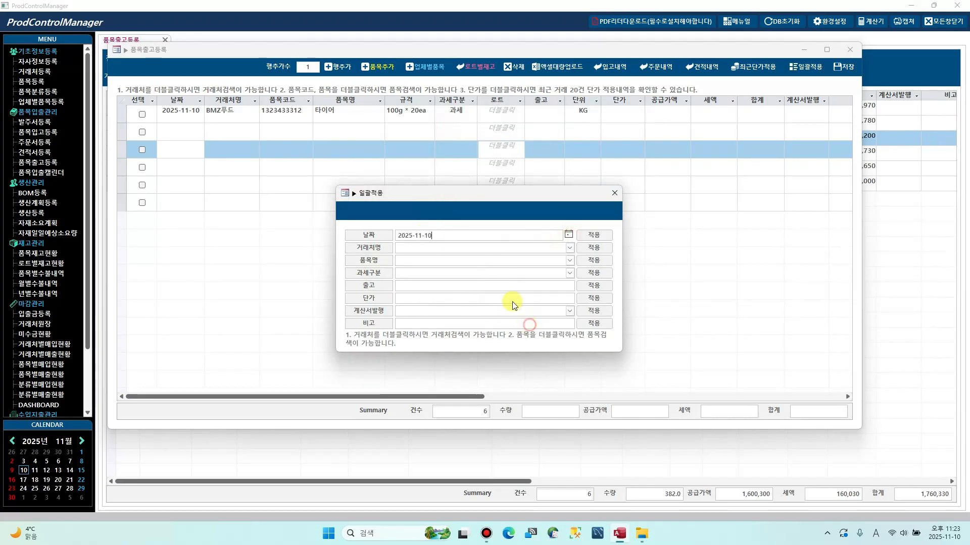
left_click(596, 236)
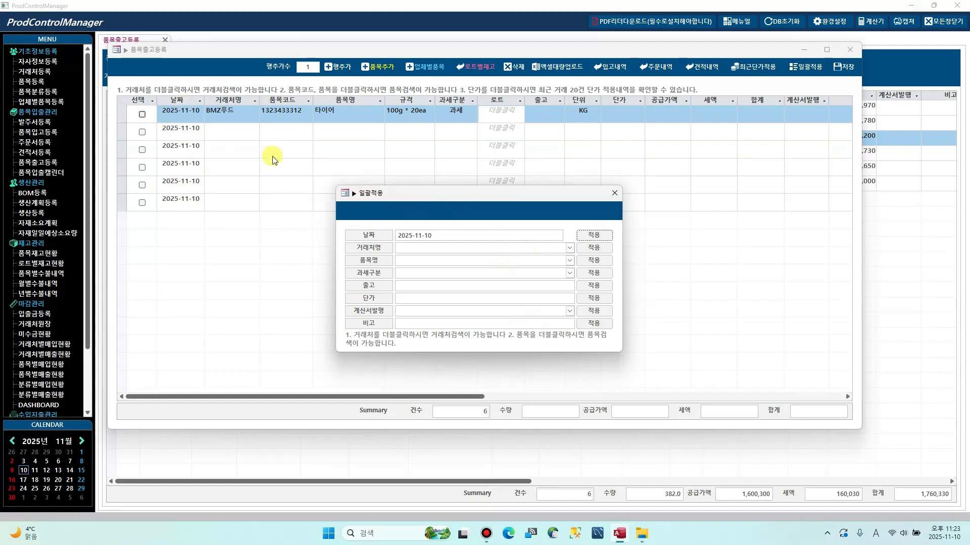
Look up customer 그린푸드존 and choose it as the customer name (거래처명) in the bulk-apply dialog
left_click(570, 248)
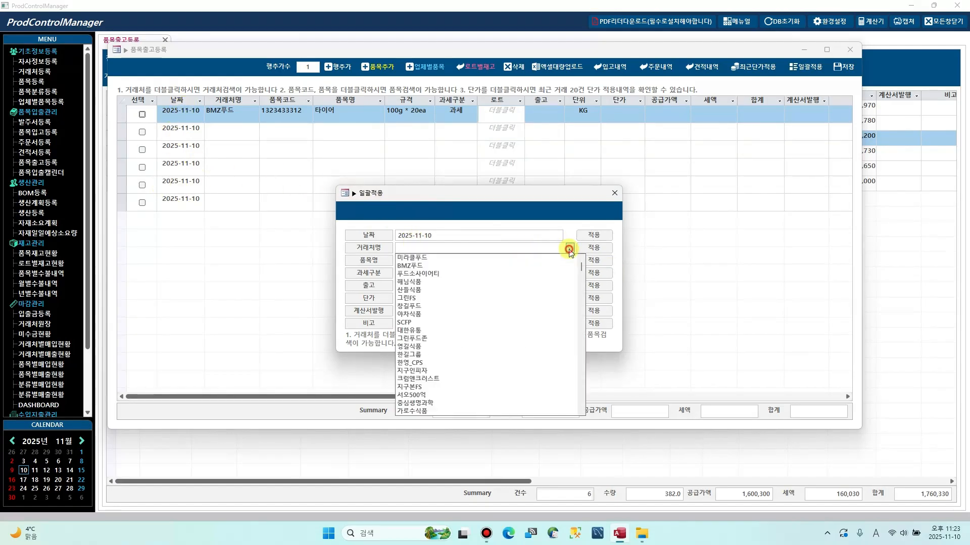
double_click(457, 246)
double_click(433, 255)
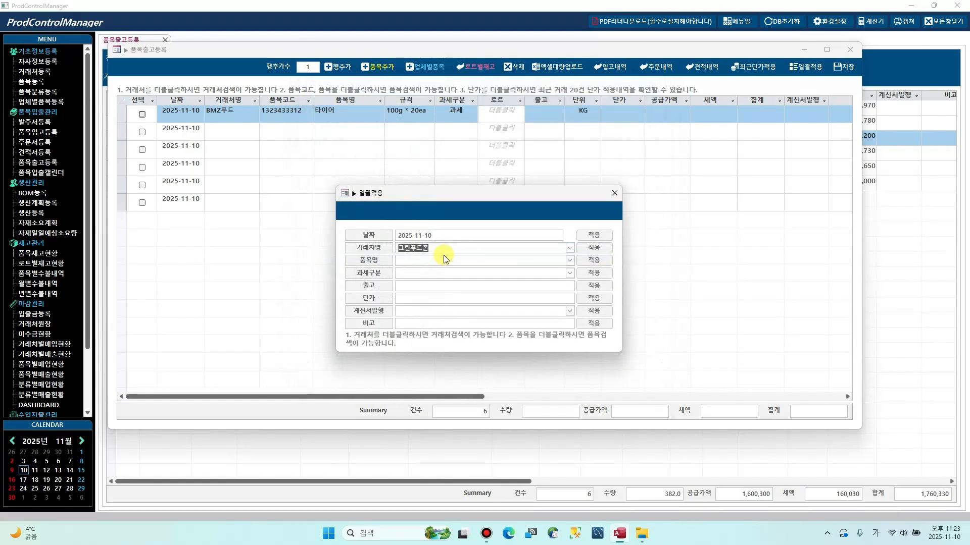
Look up item 바람막이뚜껑(상) for the bulk-apply item name (품목명), then clear that field
double_click(496, 258)
left_click(477, 267)
double_click(477, 267)
left_click(481, 285)
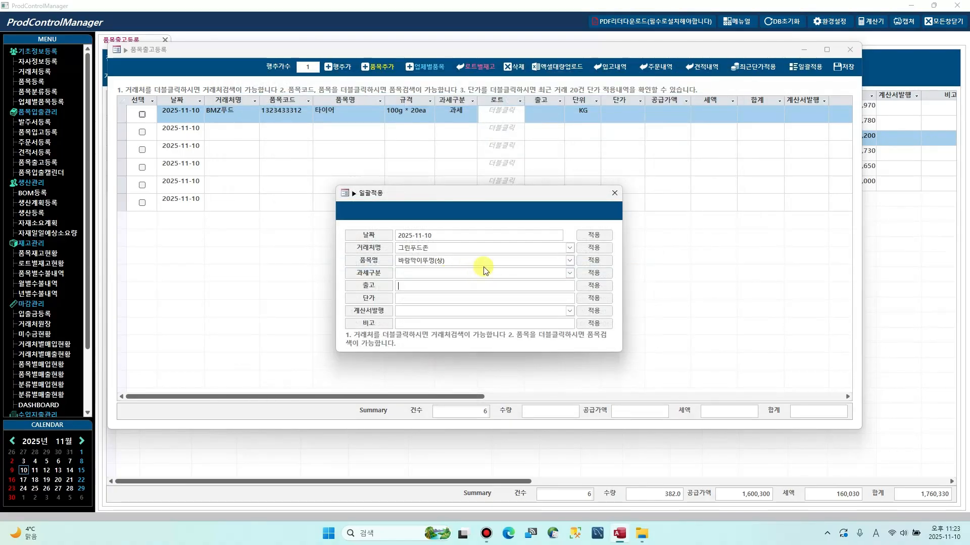
left_click_drag(481, 260, 328, 250)
key("Delete")
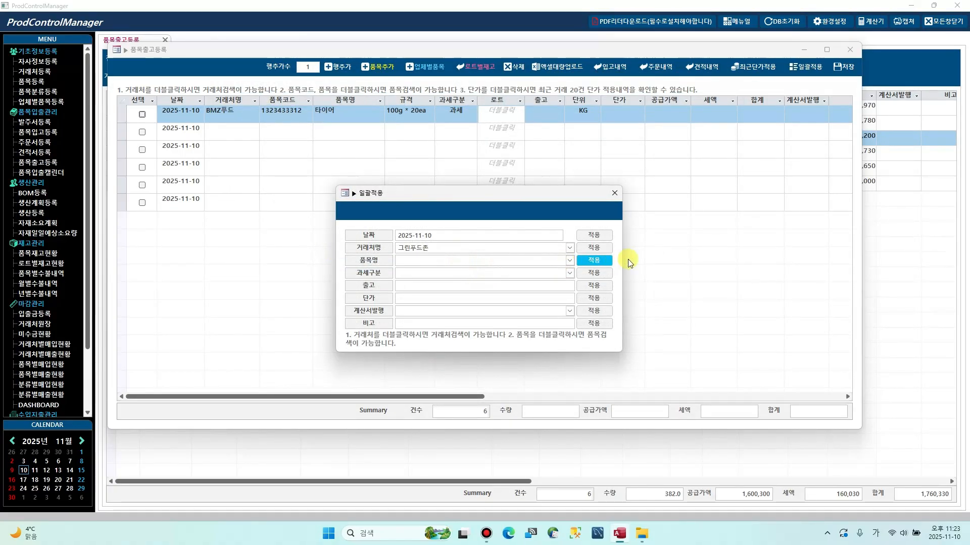
Select customer 그린푸드존 in the bulk-apply dialog and apply it to all shipment rows
left_click(569, 247)
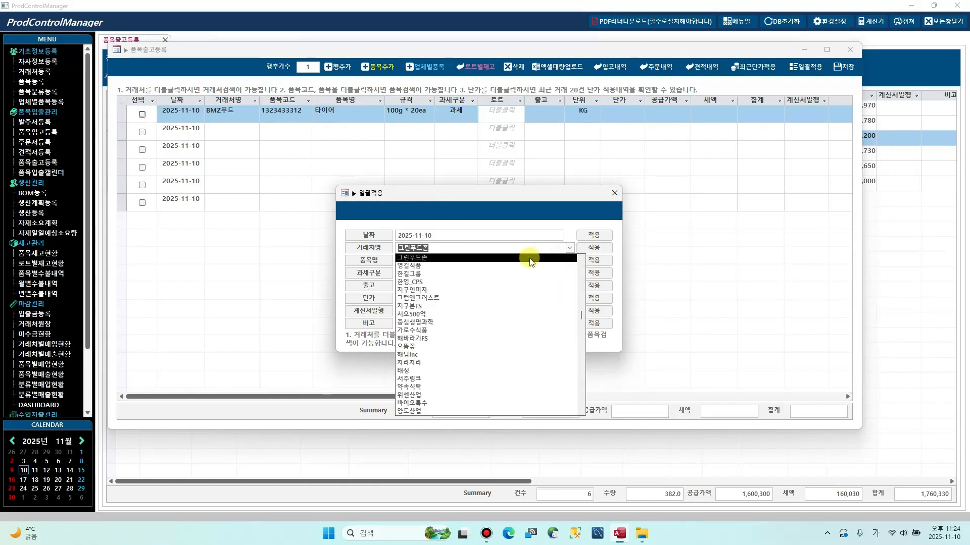
left_click(530, 258)
left_click(594, 248)
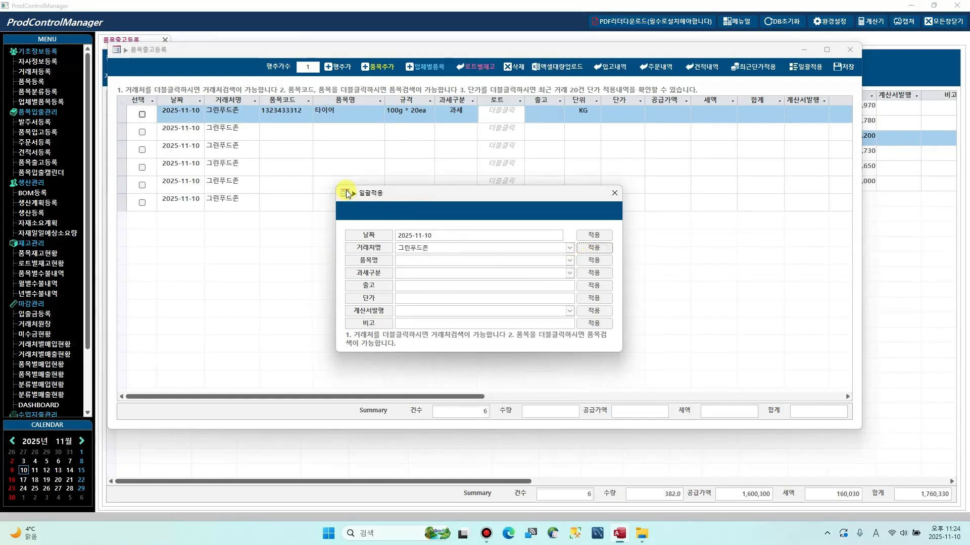
Bulk-apply item 타이어 to all shipment rows and close the bulk-apply dialog
left_click(570, 260)
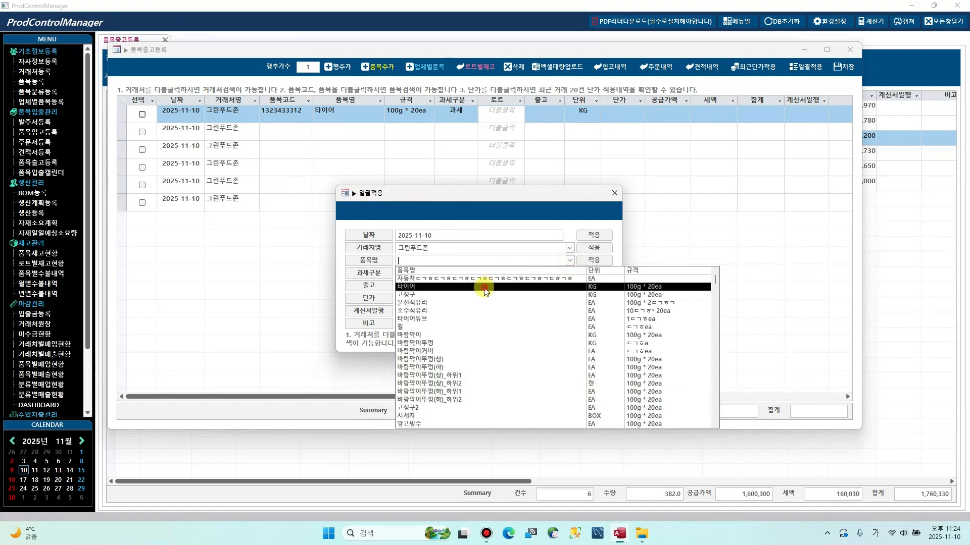
left_click(485, 286)
left_click(602, 261)
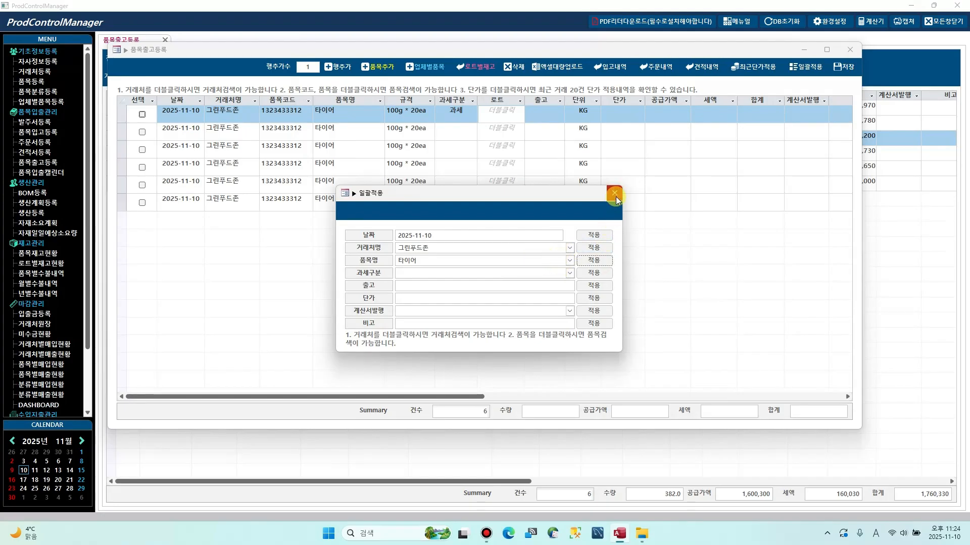
left_click(456, 275)
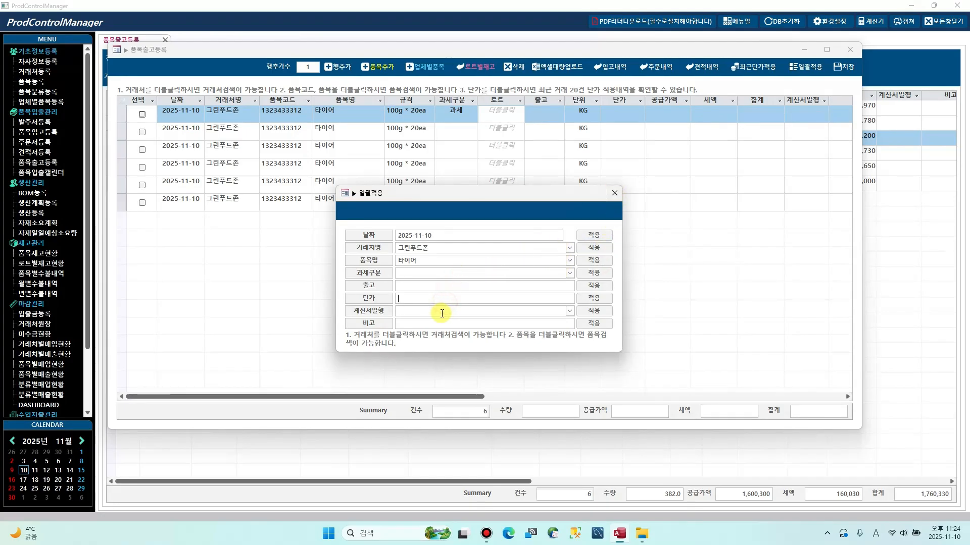
left_click(442, 297)
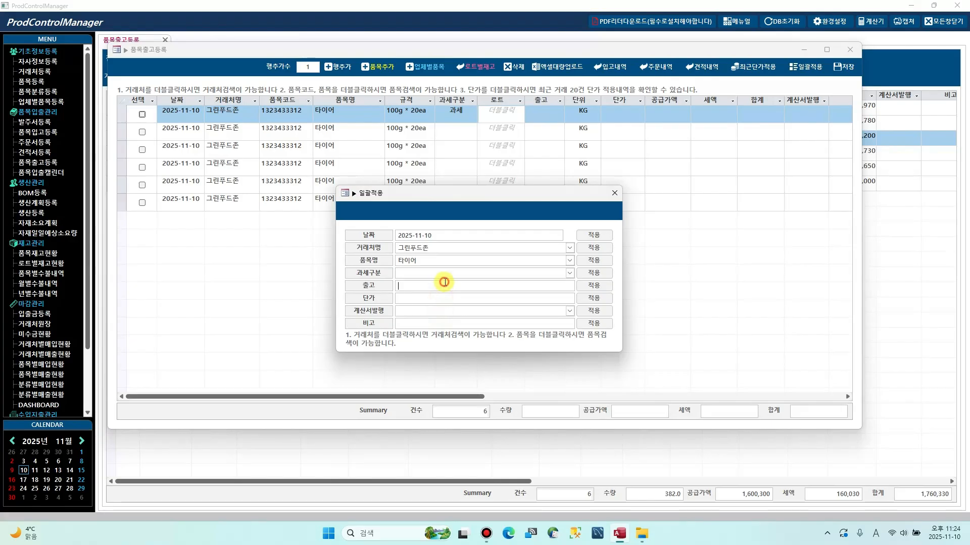
left_click(614, 194)
Change the item name to 운전석유리 in the second row and to 고정구 in the third row
left_click(353, 132)
left_click(382, 132)
left_click(365, 162)
left_click(361, 151)
left_click(379, 150)
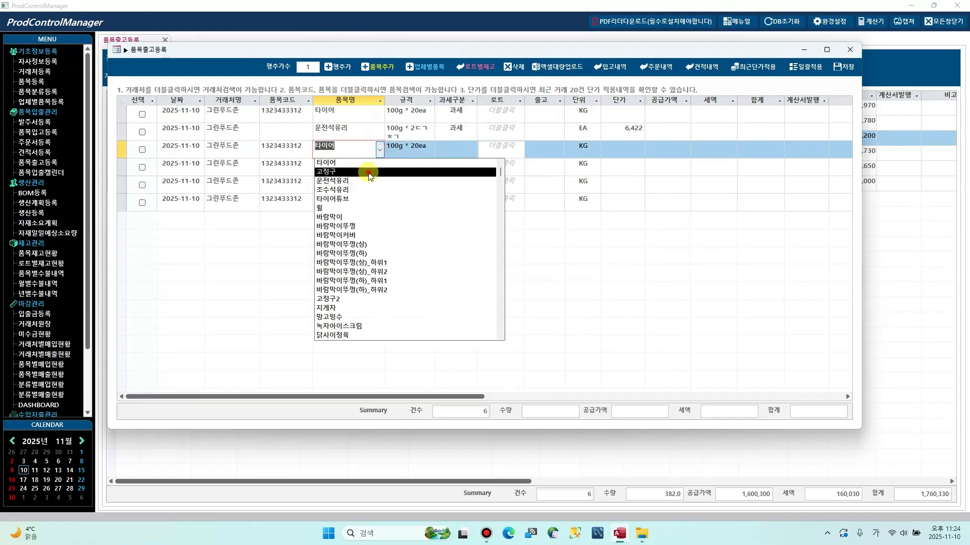
left_click(370, 172)
left_click(447, 184)
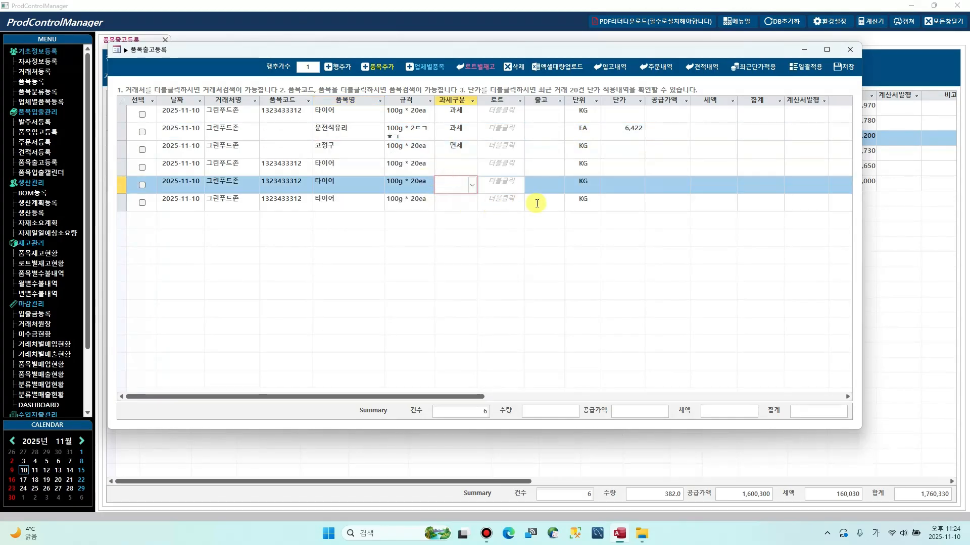
left_click(613, 209)
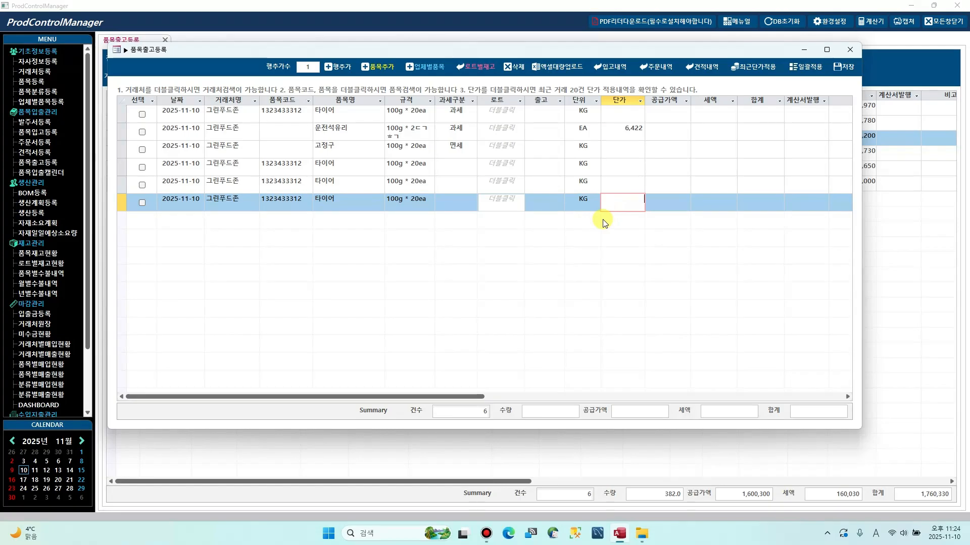
left_click(506, 112)
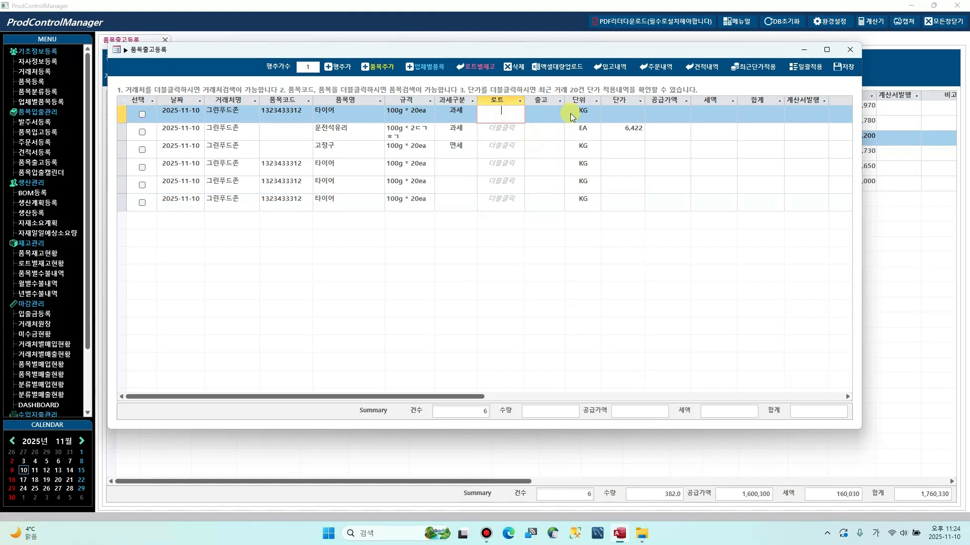
left_click(510, 139)
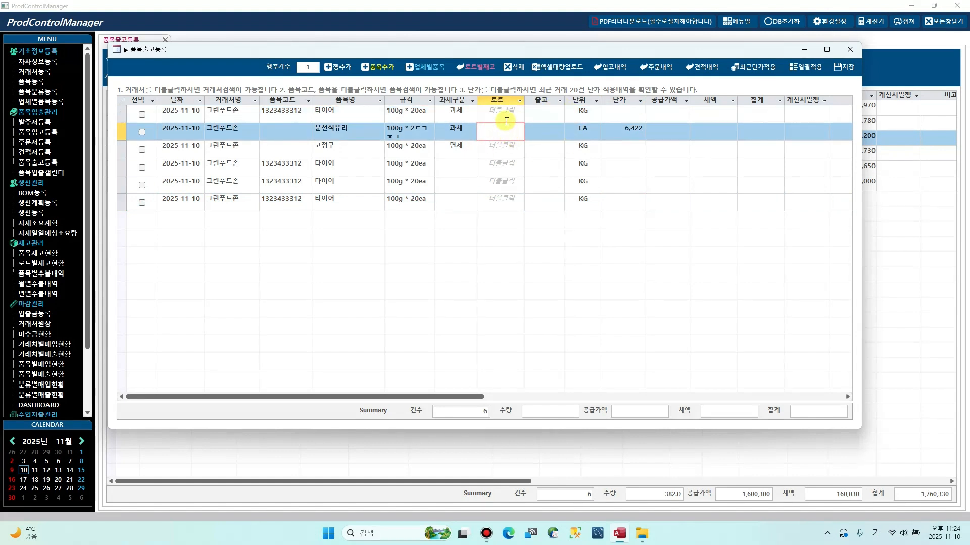
left_click(507, 122)
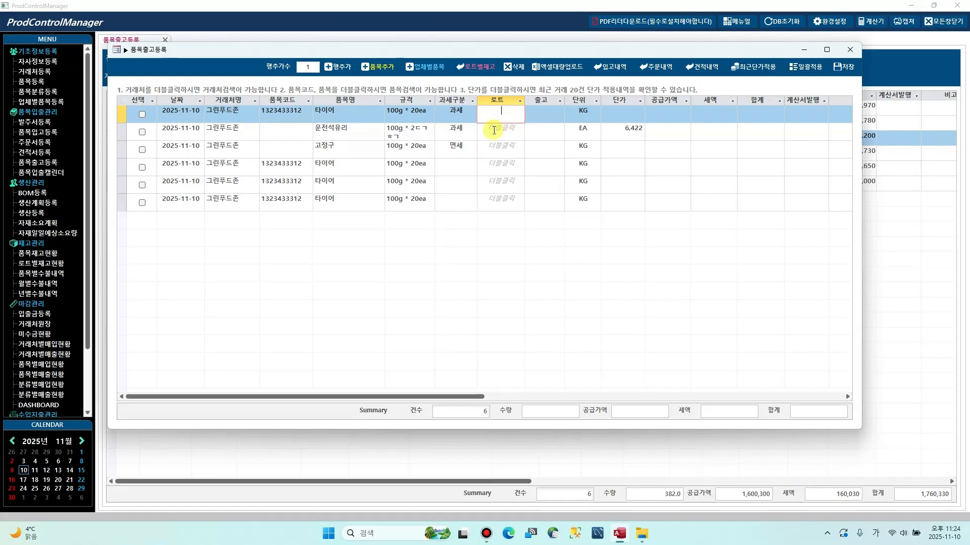
left_click_drag(498, 52, 500, 97)
left_click(524, 174)
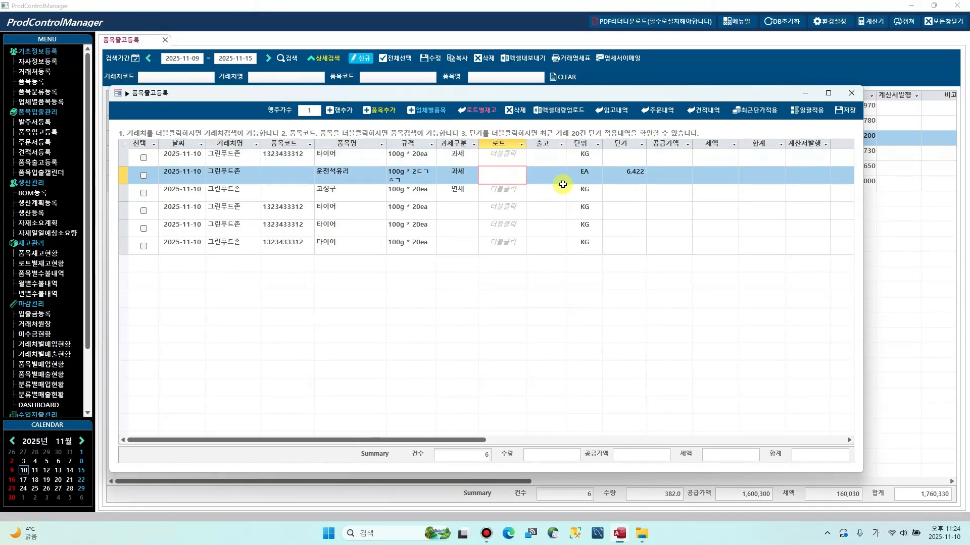
left_click(617, 213)
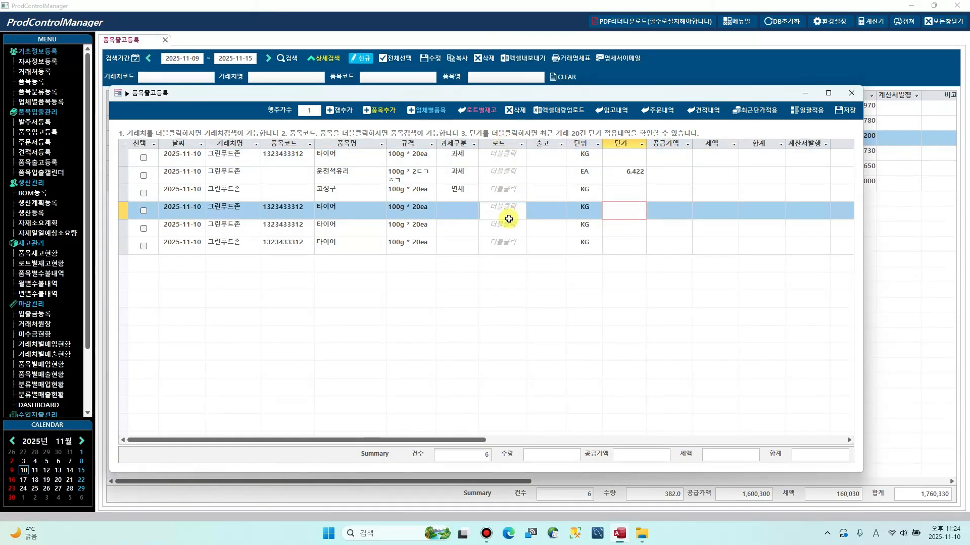
Assign stock lot 111 to the first row and set its shipped quantity (출고) to 121
double_click(504, 160)
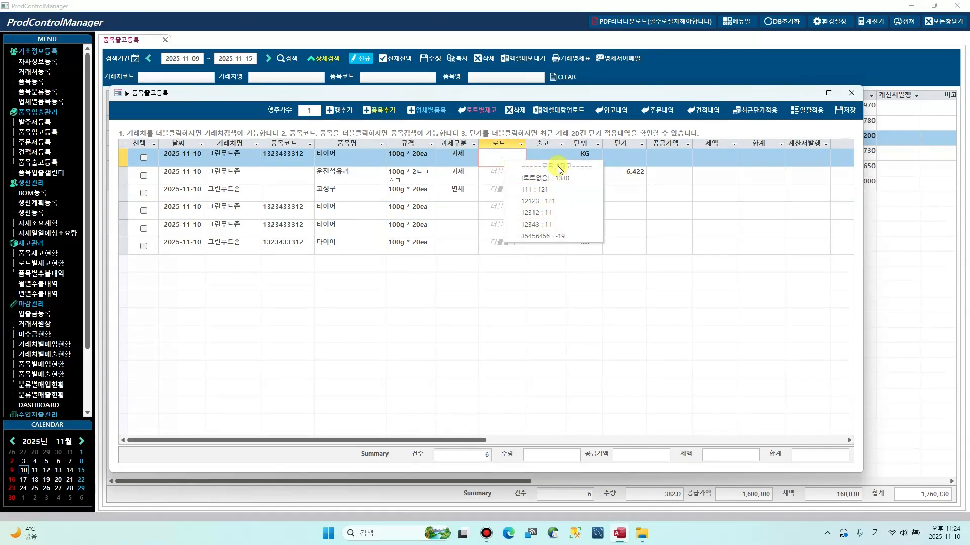
left_click(535, 190)
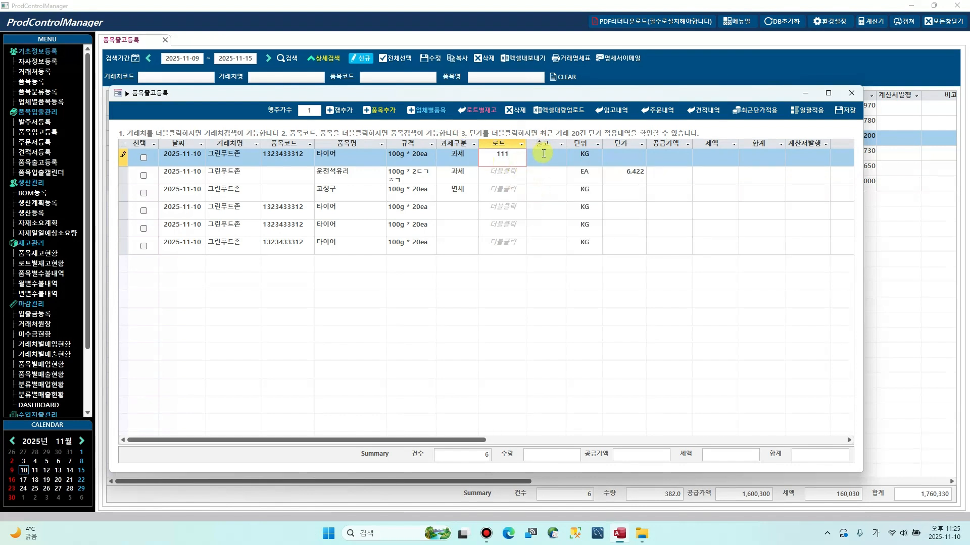
left_click(543, 156)
type("121")
key("Return")
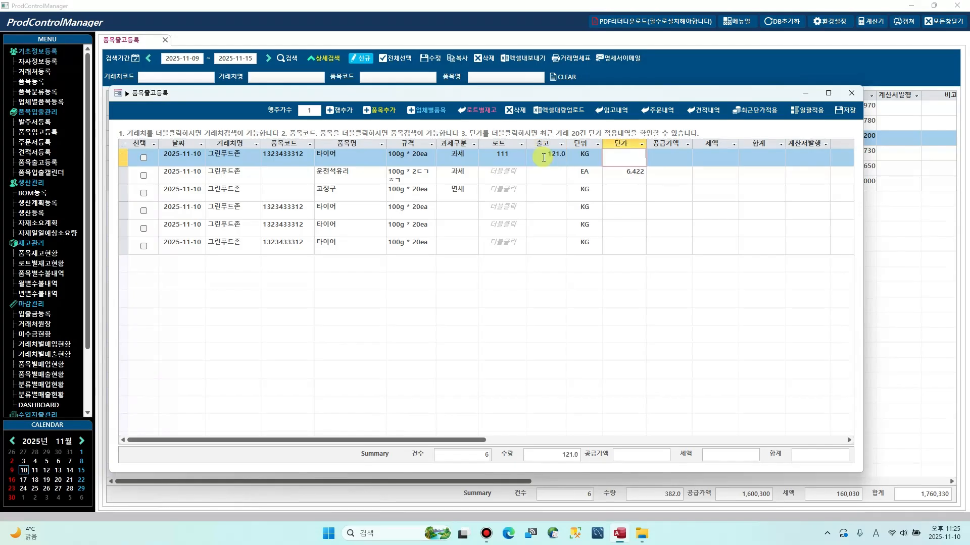
Assign stock lot 1000000 to the 운전석유리 row and set its shipped quantity (출고) to 67
double_click(504, 174)
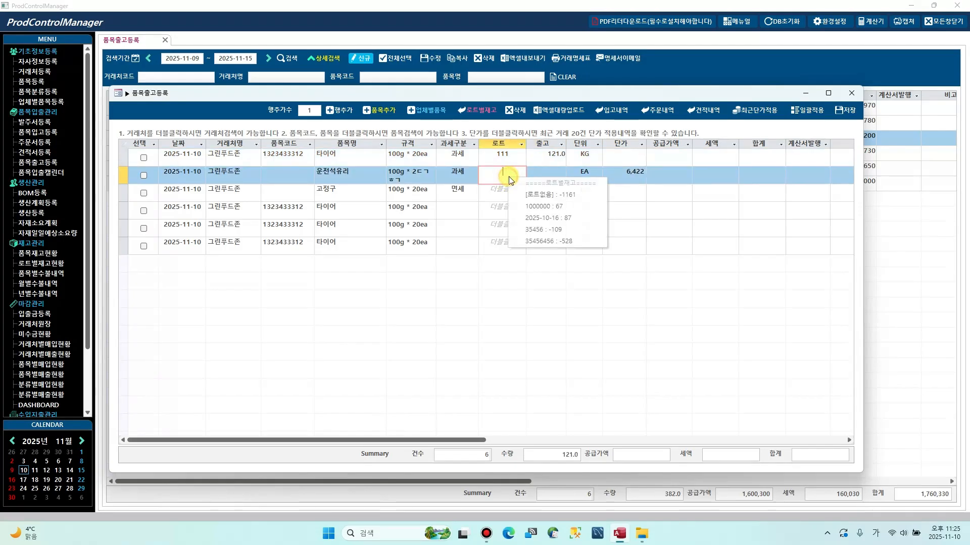
left_click(545, 206)
left_click(543, 179)
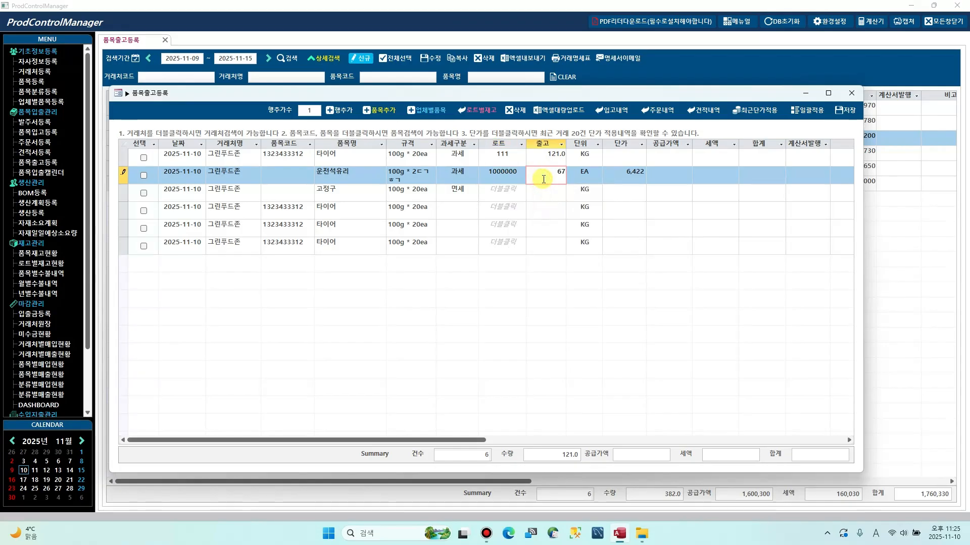
left_click(536, 197)
Assign stock lot 1000000 to the 고정구 row and stock lot 111 to the fourth row
double_click(507, 194)
left_click(562, 227)
double_click(505, 210)
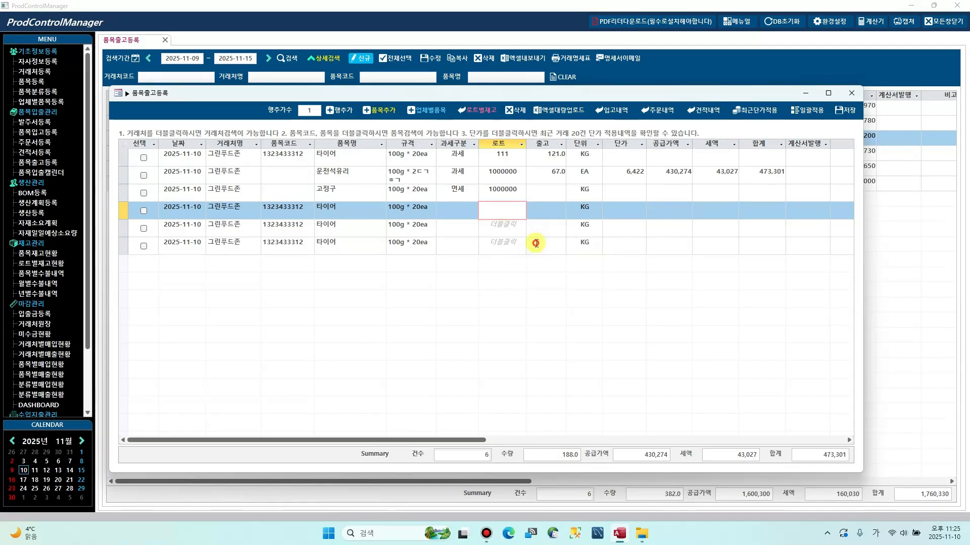
left_click(536, 244)
Try to assign a stock lot to the sixth row and to the fifth row
left_click(498, 242)
double_click(502, 246)
left_click(529, 261)
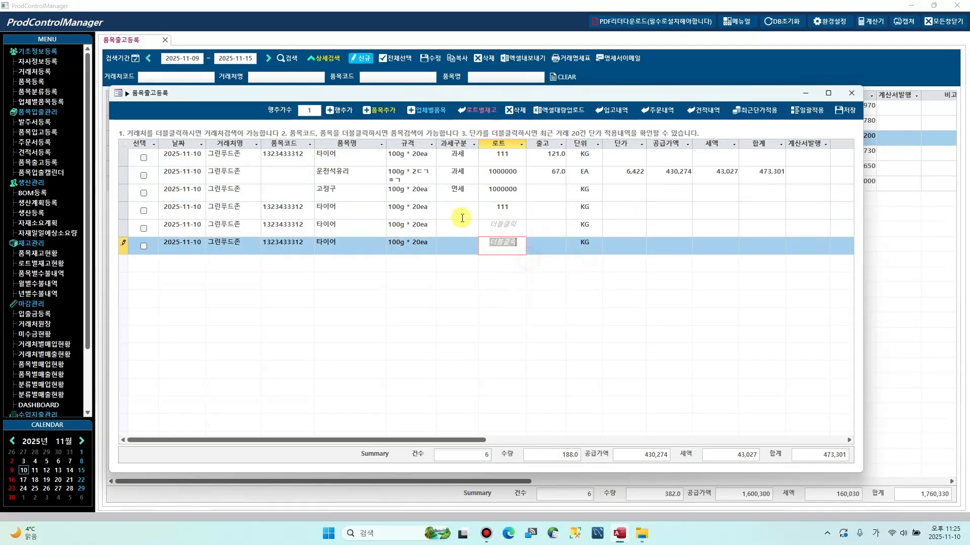
double_click(503, 227)
left_click(534, 244)
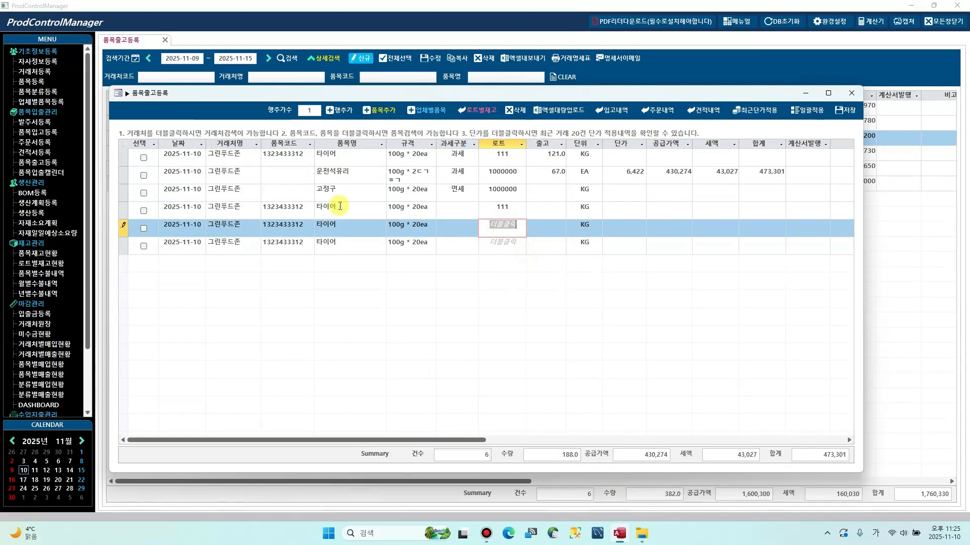
Select all rows of the shipment registration and delete them
left_click(125, 147)
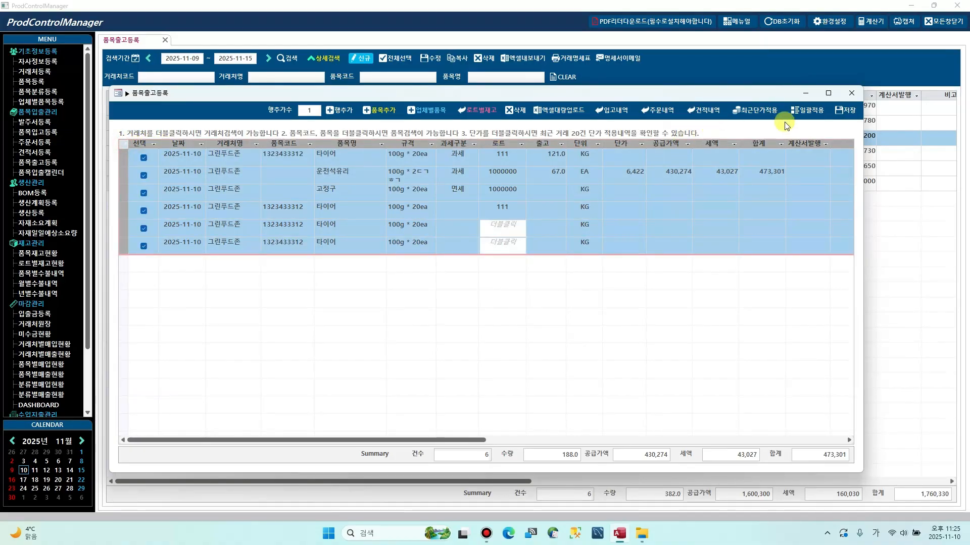
left_click(529, 117)
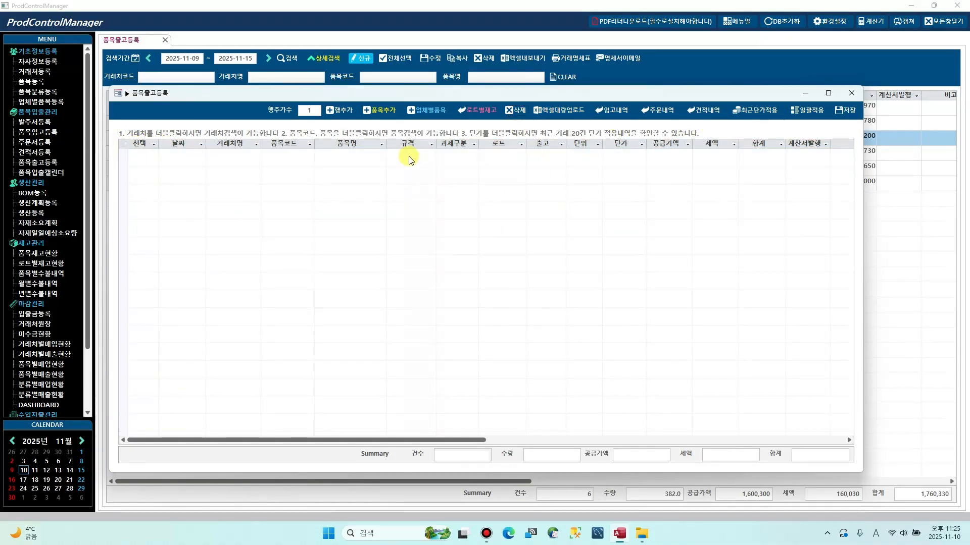
Open the lot stock selection (로트별재고선택) and search its item names for 녹차
left_click(480, 117)
scroll(531, 174, "down", 5)
scroll(531, 174, "down", 15)
scroll(560, 175, "up", 10)
scroll(564, 176, "up", 10)
left_click(416, 86)
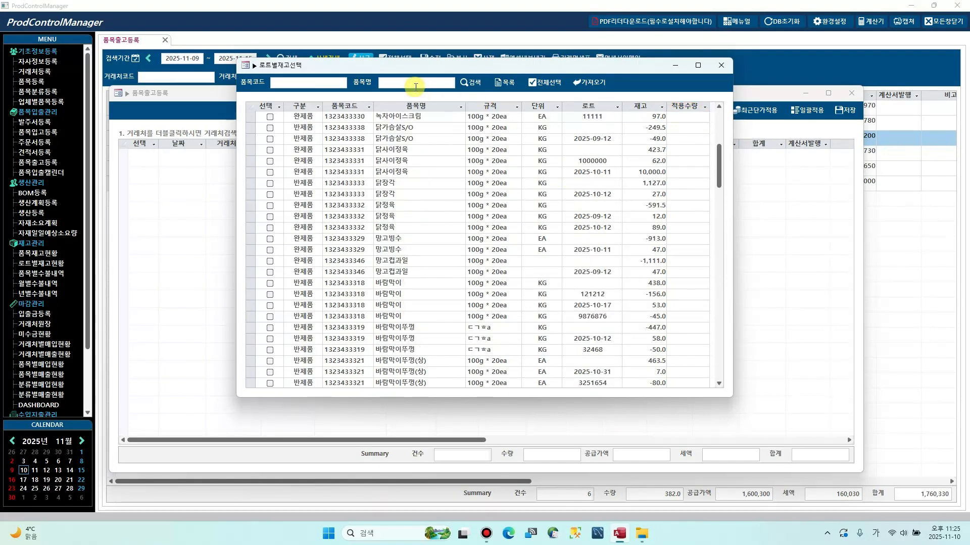
type("녹차")
key("Return")
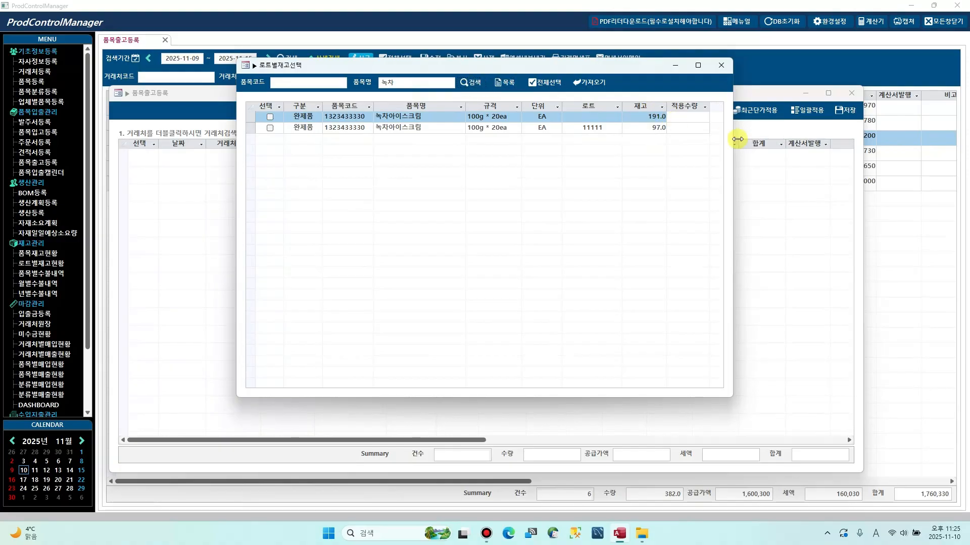
Enter an applied quantity (적용수량) of 50 for both 녹차아이스크림 entries, the one without a lot and lot 11111
left_click(701, 118)
type("50")
left_click(687, 128)
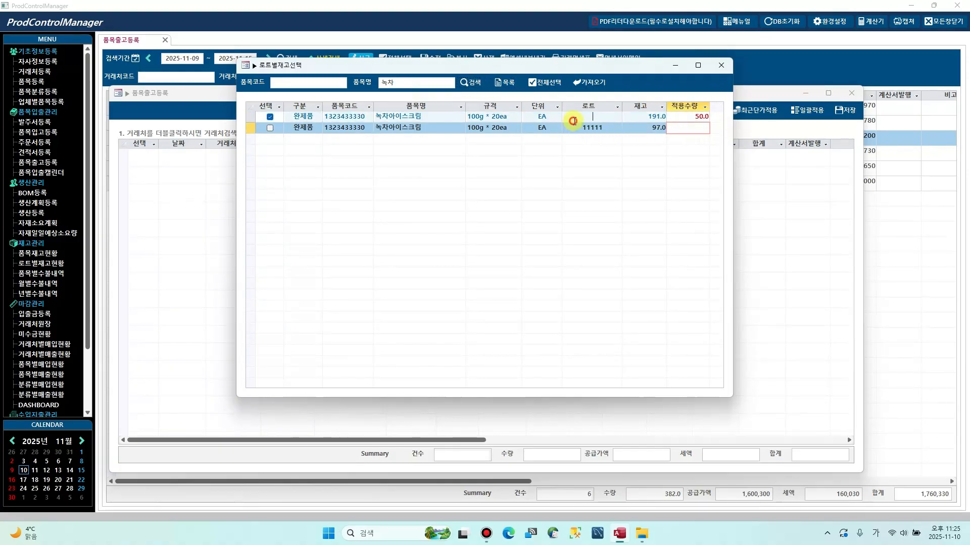
left_click(576, 127)
left_click(583, 118)
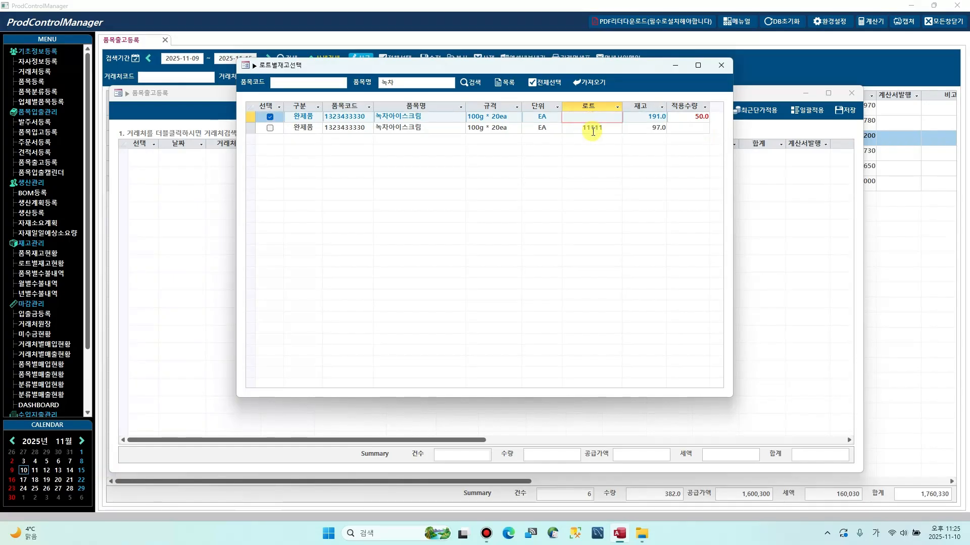
left_click(593, 130)
left_click(687, 129)
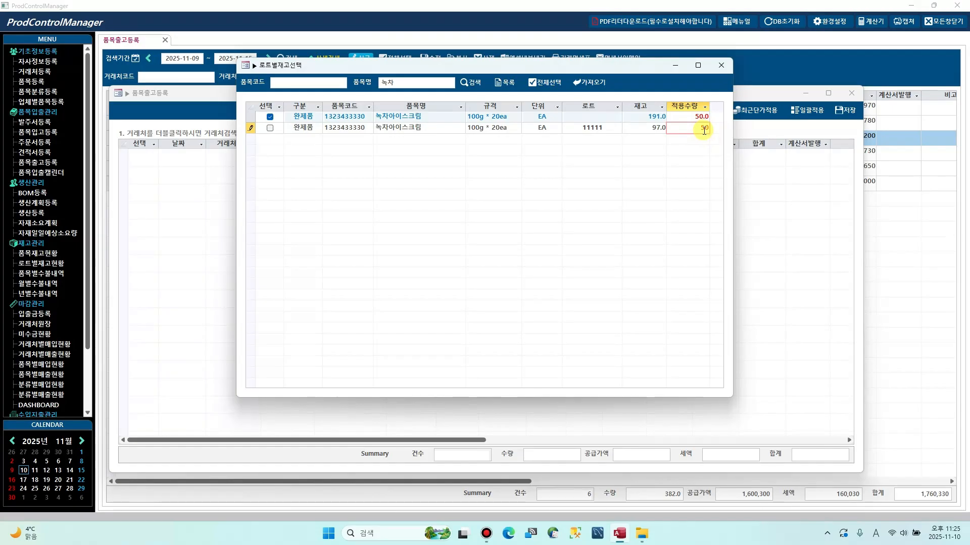
List all entries of the lot stock, look through them, and search the item names for 녹차 again
left_click(509, 83)
scroll(591, 202, "down", 16)
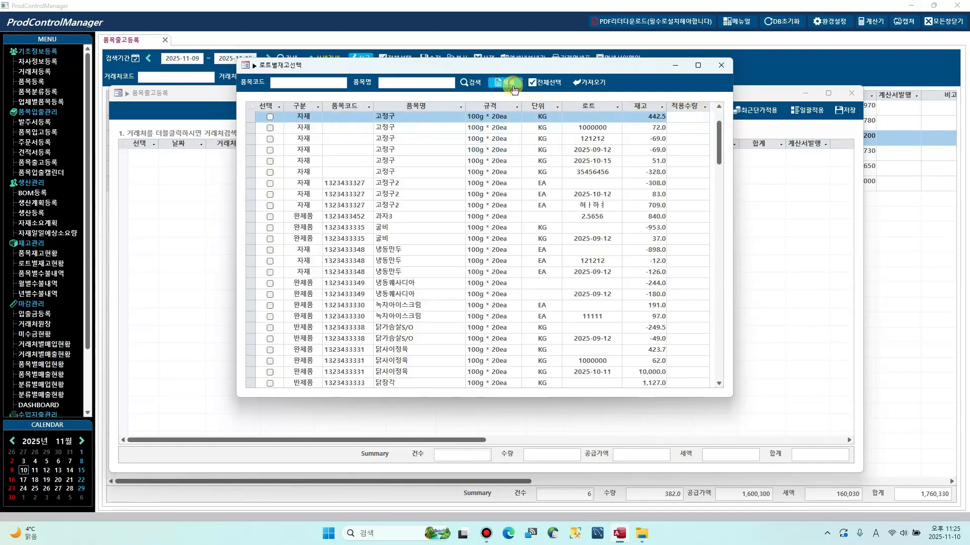
scroll(763, 294, "down", 1)
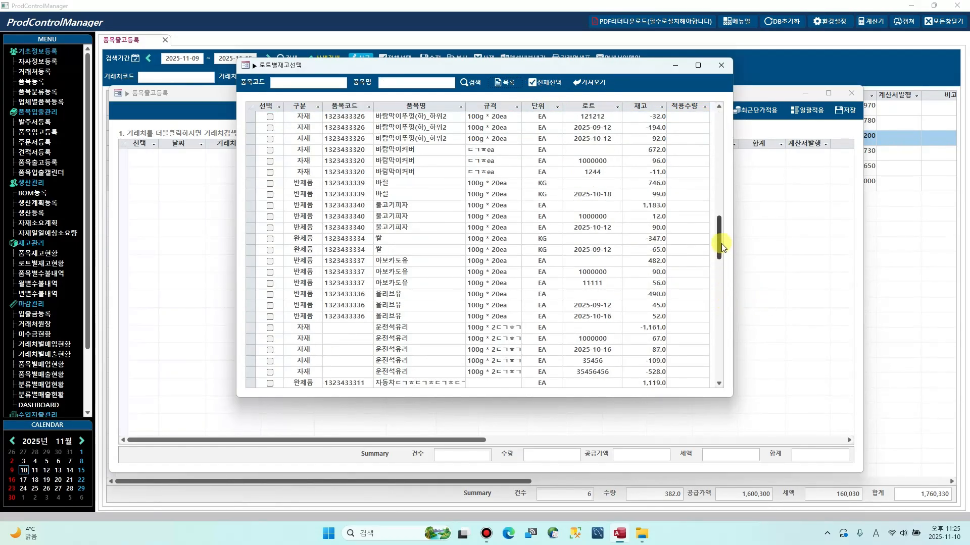
left_click_drag(718, 241, 665, 81)
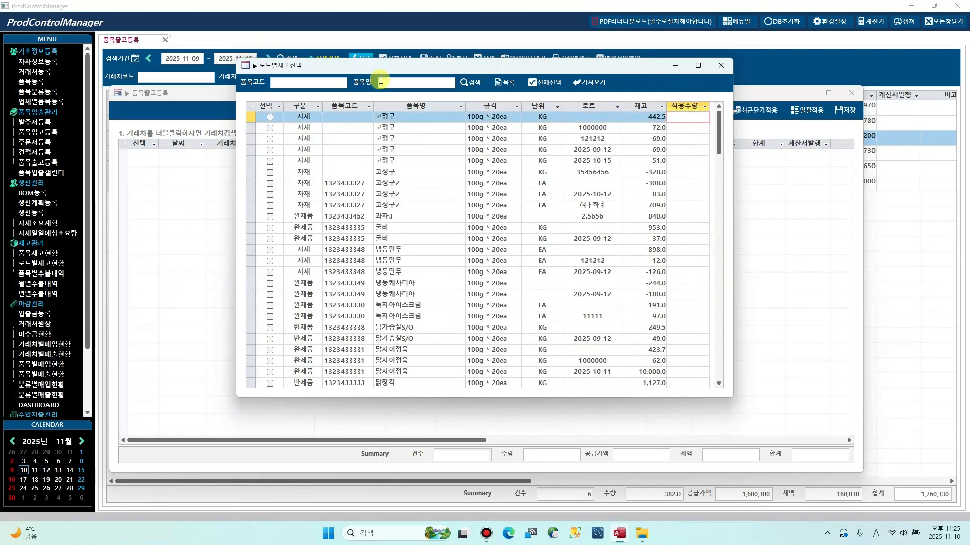
key("Return")
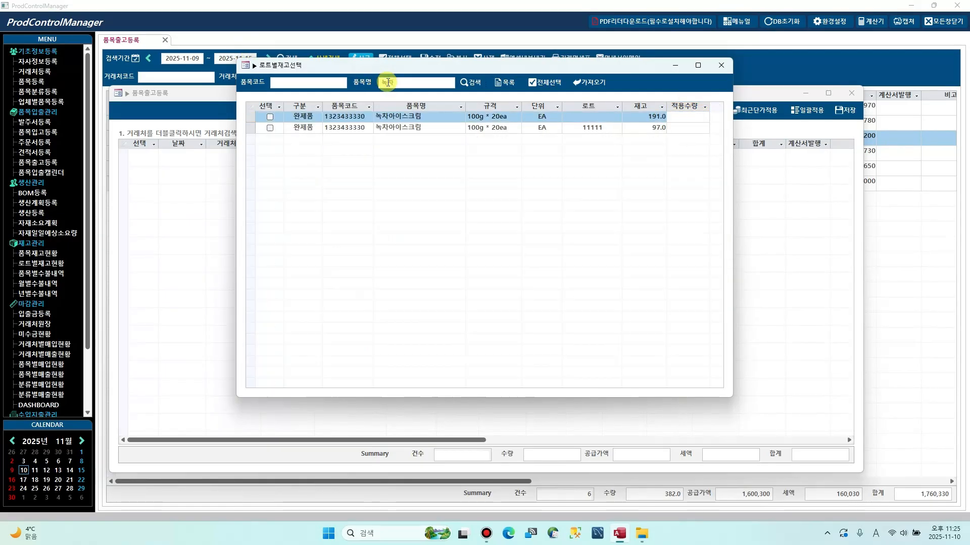
Search the lot stock item names for 고정 and check the stock (재고) of the individual lots
left_click_drag(404, 82, 326, 67)
type("고정")
key("Return")
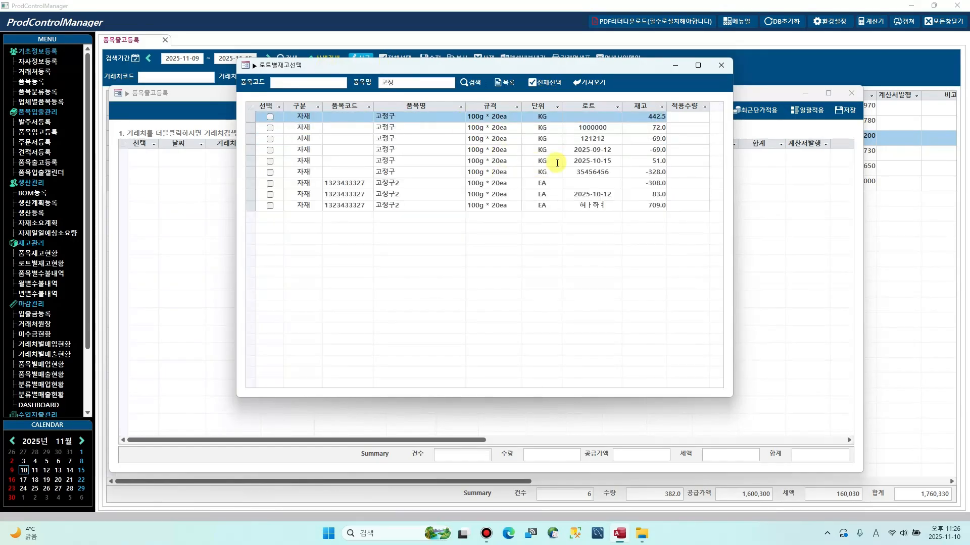
left_click(702, 173)
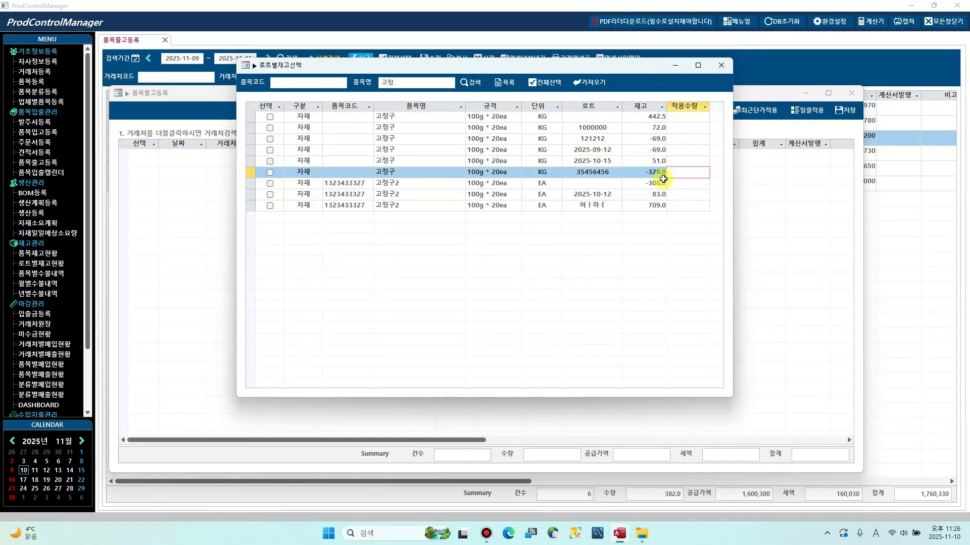
left_click(643, 174)
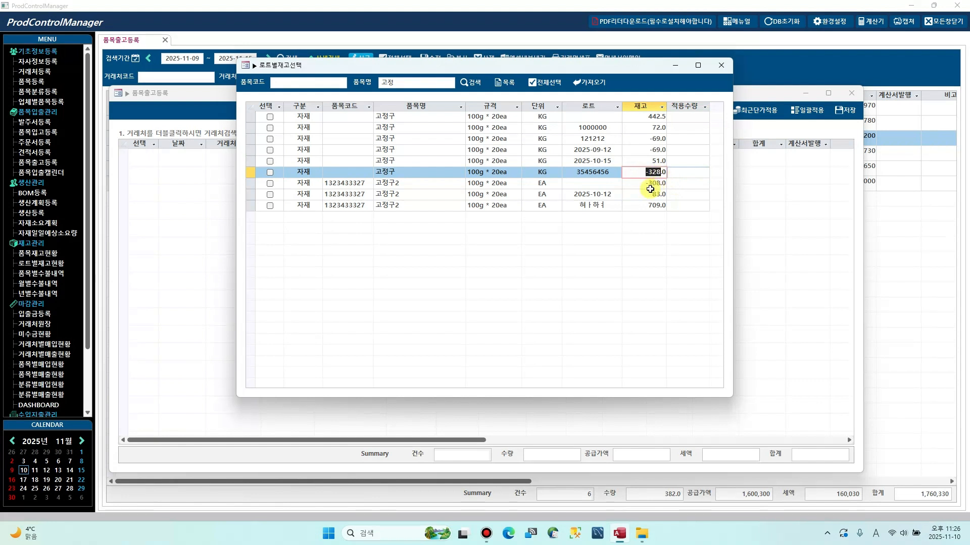
left_click(655, 194)
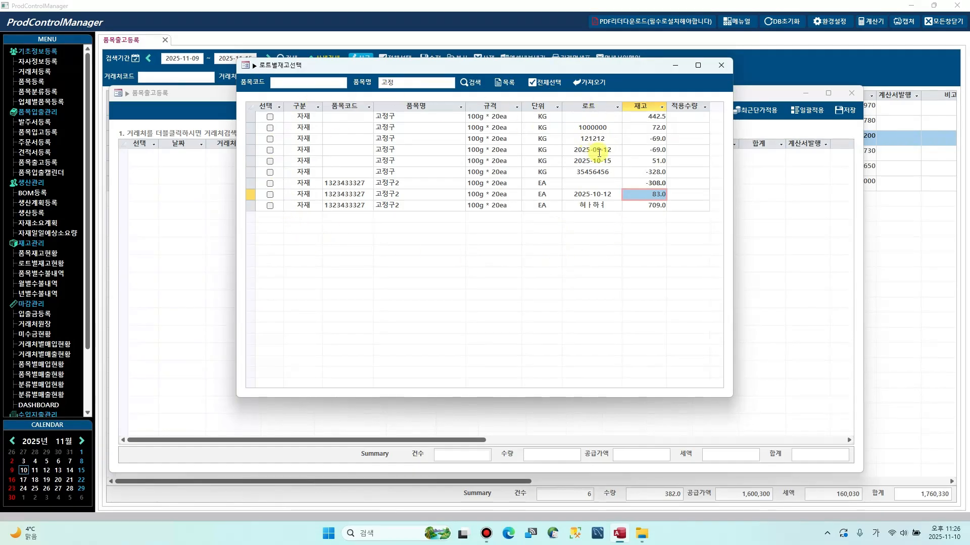
left_click(648, 120)
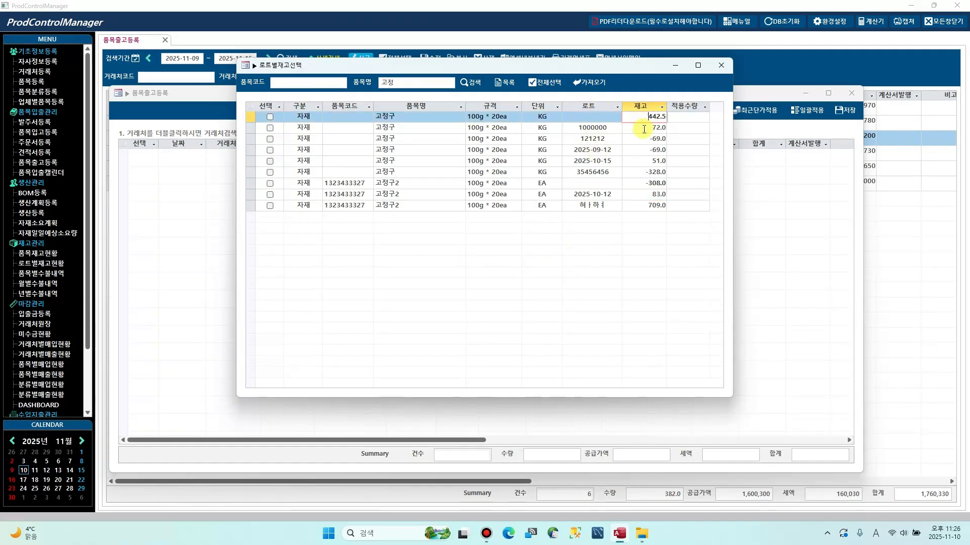
left_click(617, 150)
left_click(631, 140)
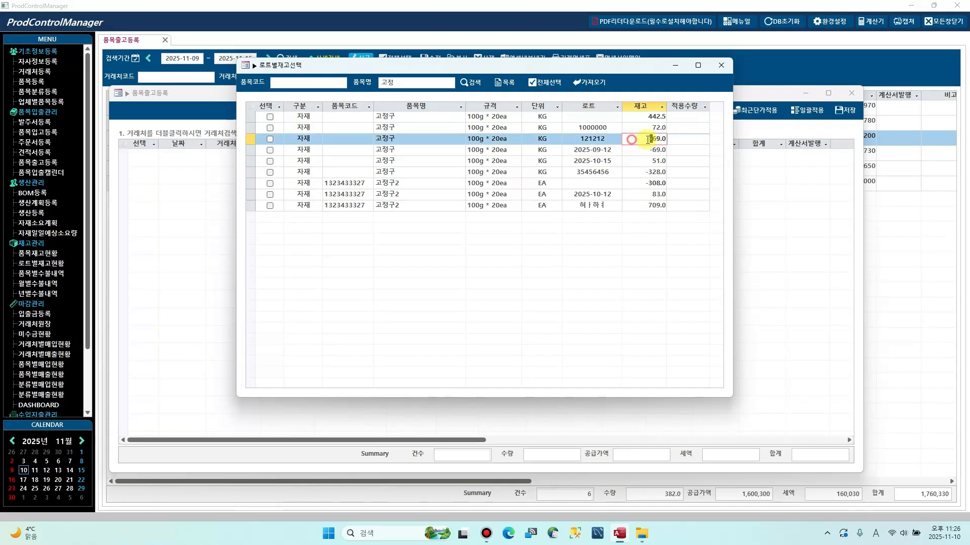
Clear the item name filter to list all lot stock, and search the item names for 사이
left_click_drag(418, 85, 324, 76)
key("BackSpace")
left_click(465, 83)
left_click(541, 184)
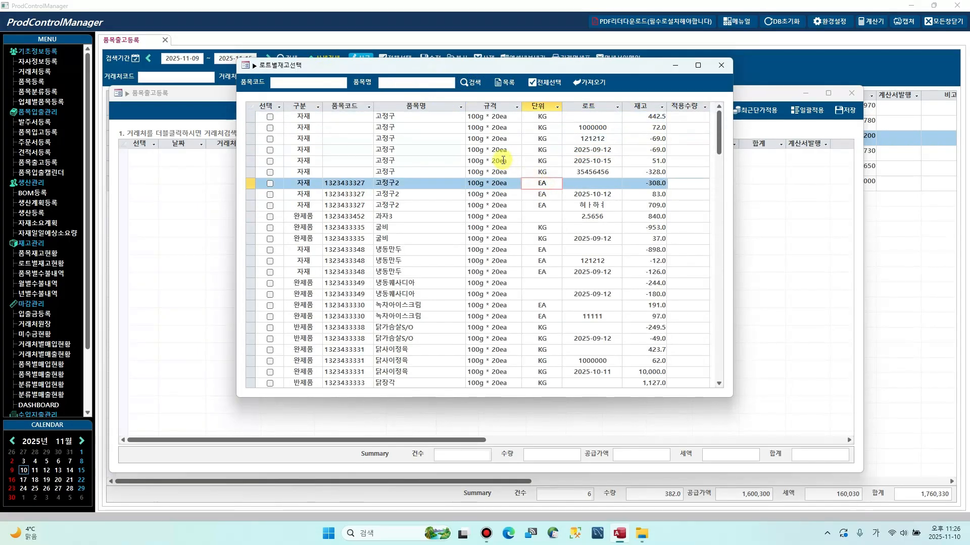
left_click(500, 161)
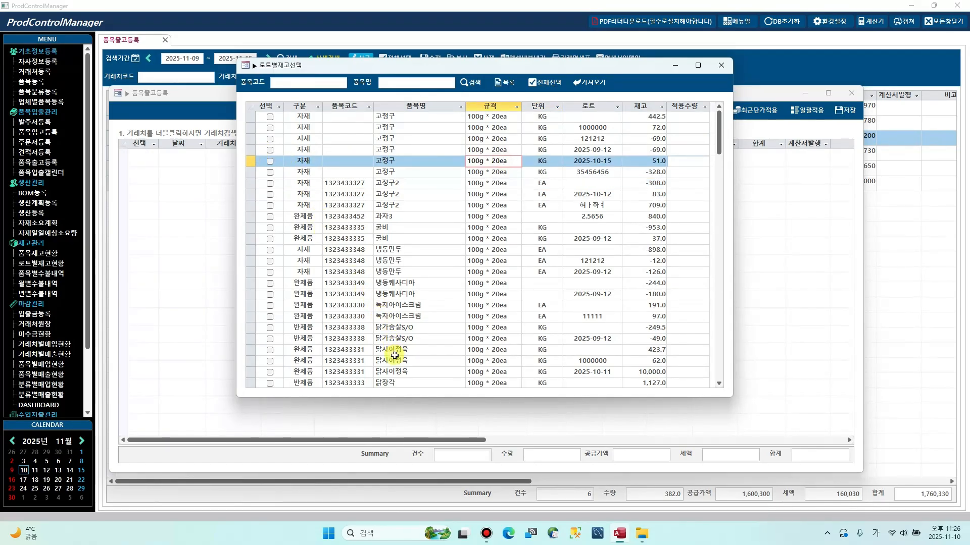
left_click(401, 84)
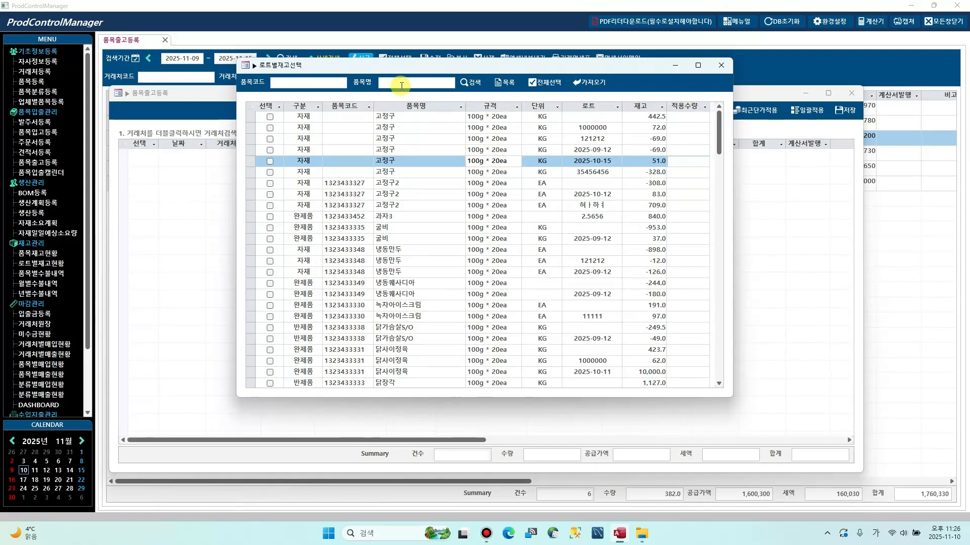
type("사이")
key("Return")
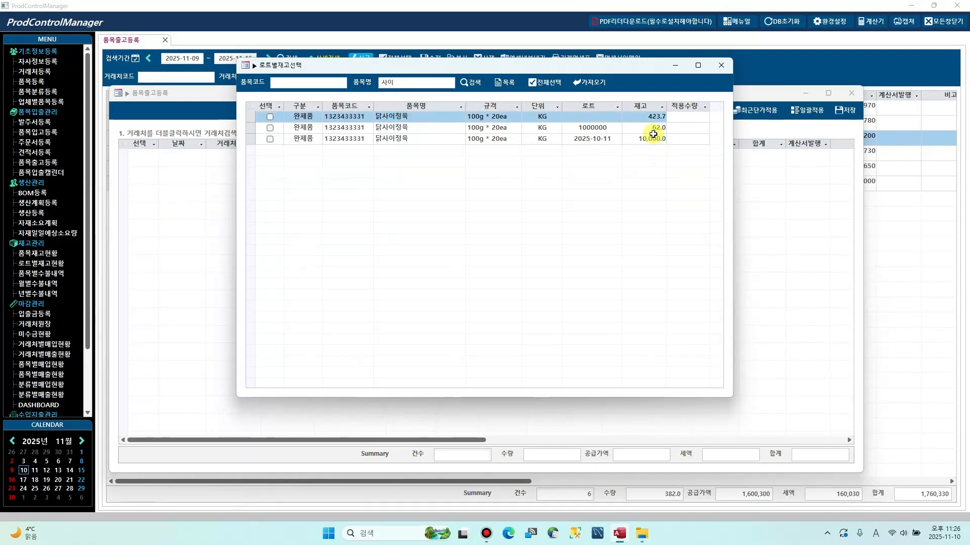
Enter an applied quantity (적용수량) of 5000 for 닭사이정육 lot 2025-10-11 and 50 for lot 1000000
left_click(602, 118)
left_click(628, 116)
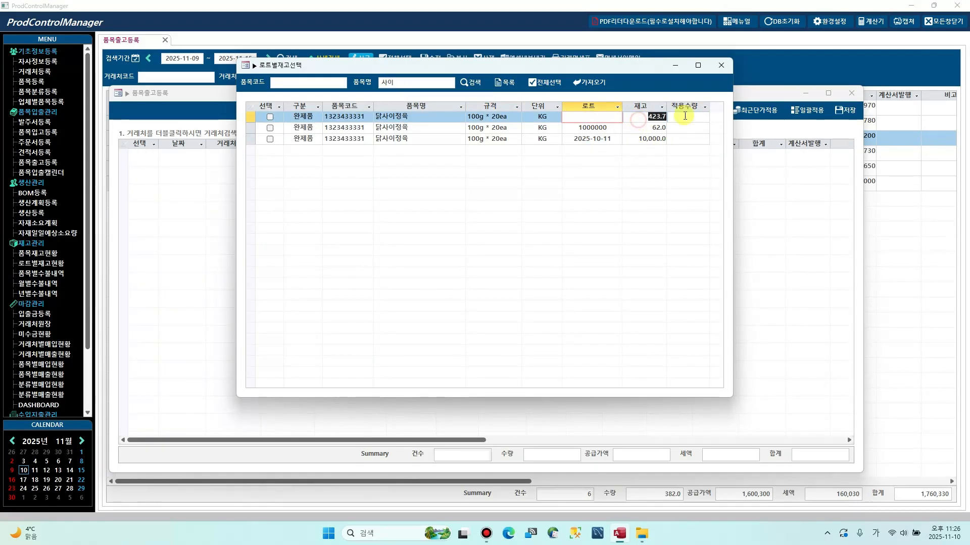
left_click(612, 129)
left_click(639, 129)
left_click(581, 139)
left_click(641, 140)
left_click(673, 140)
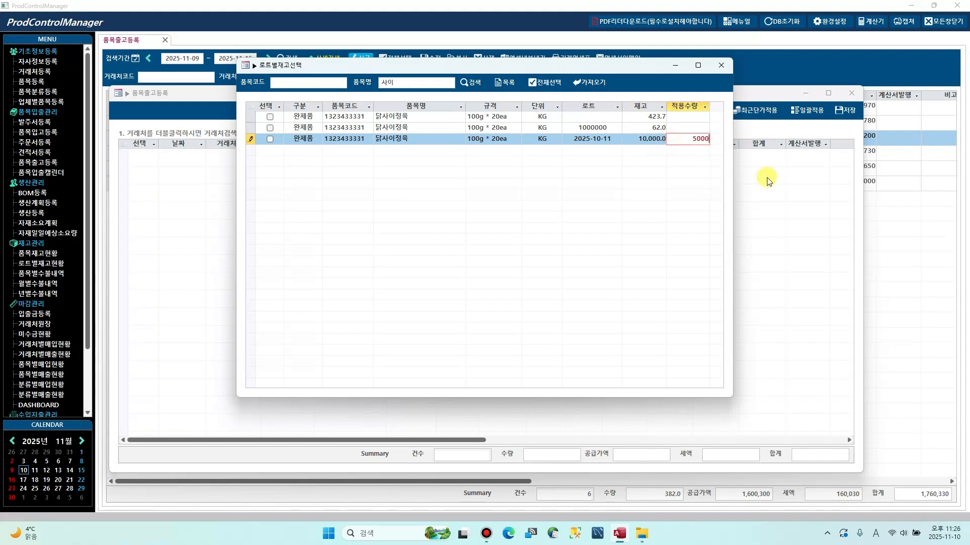
left_click(696, 130)
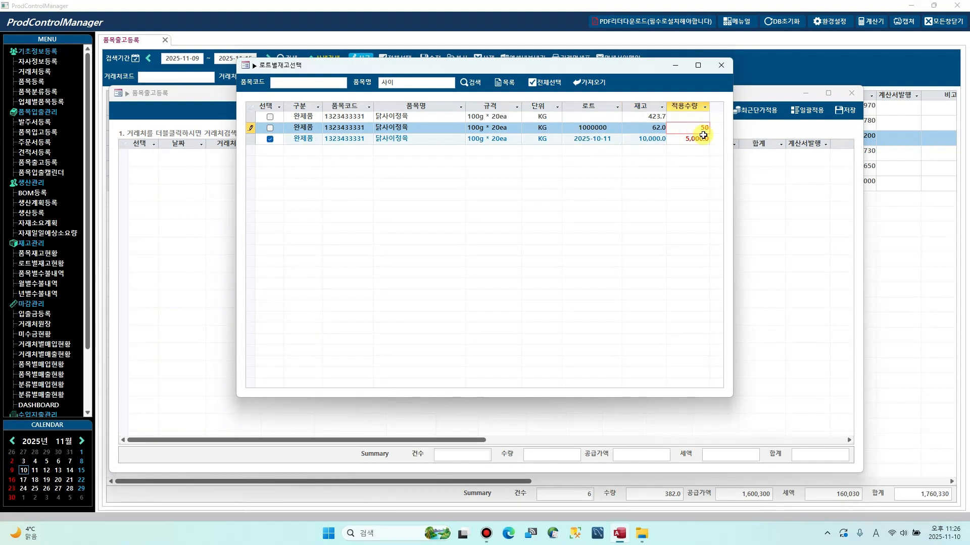
left_click(695, 139)
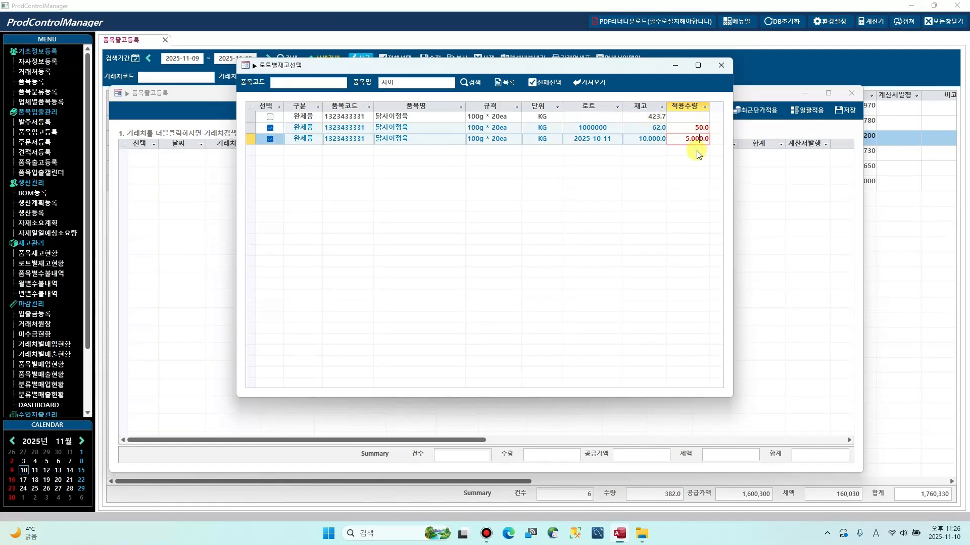
Import the two selected 닭사이정육 lots into the shipment registration and close the lot stock selection
left_click(595, 87)
left_click_drag(643, 69, 644, 222)
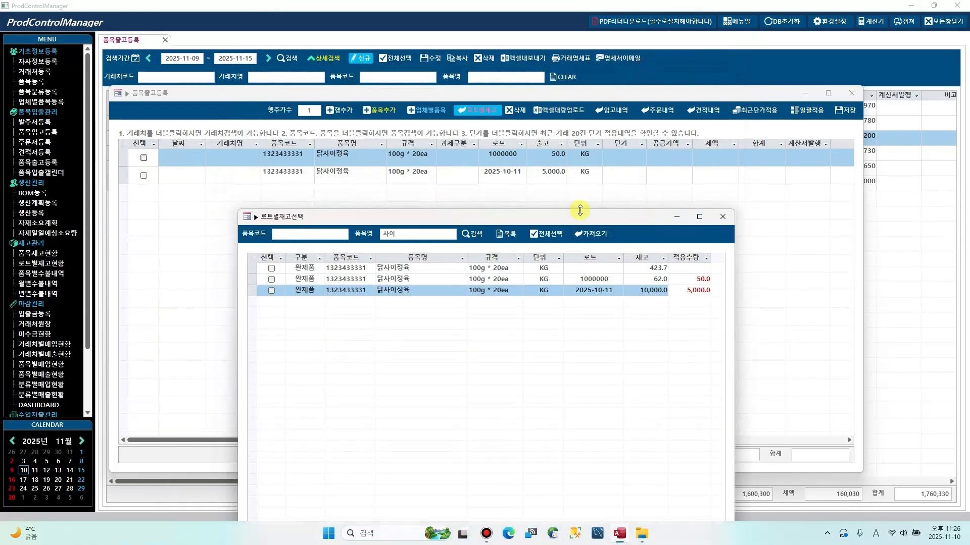
left_click(713, 220)
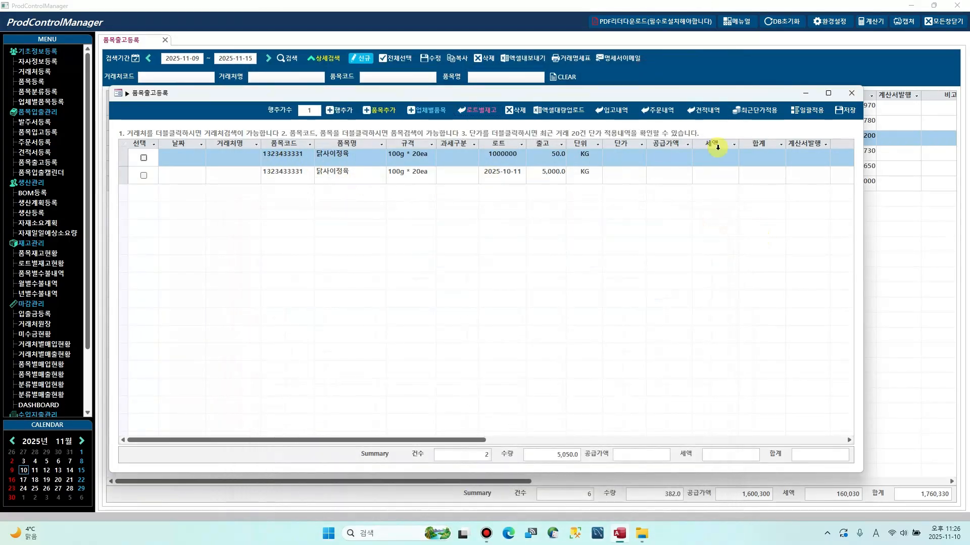
Set the date (날짜) of both shipment rows to 2025-11-10
left_click(202, 148)
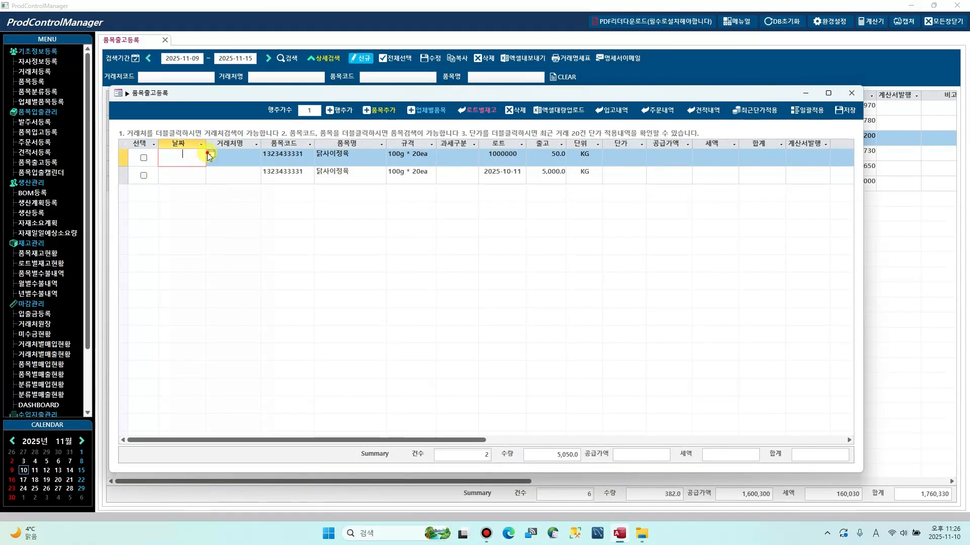
left_click(210, 154)
left_click(168, 245)
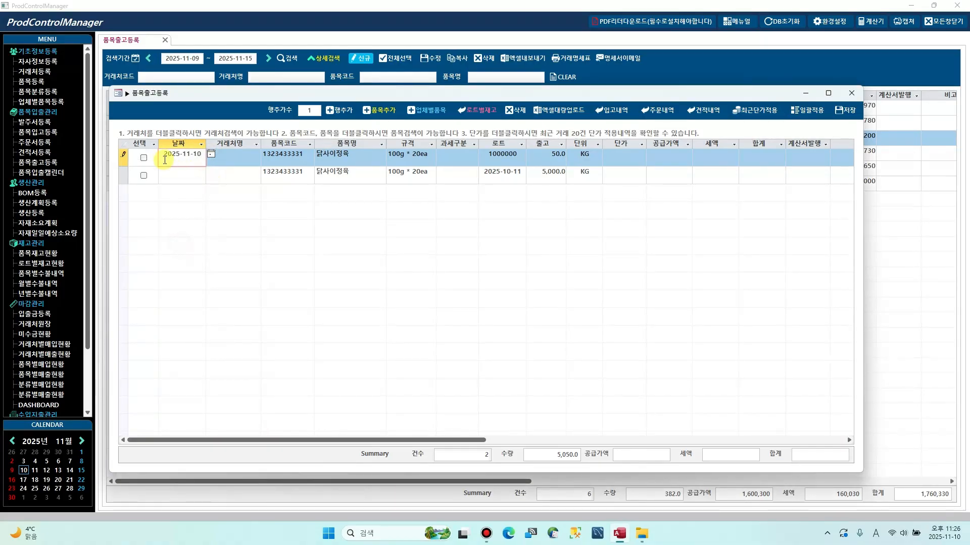
left_click(190, 172)
Look up the customer (거래처명) 산들식품 and assign it to both shipment rows
left_click(243, 158)
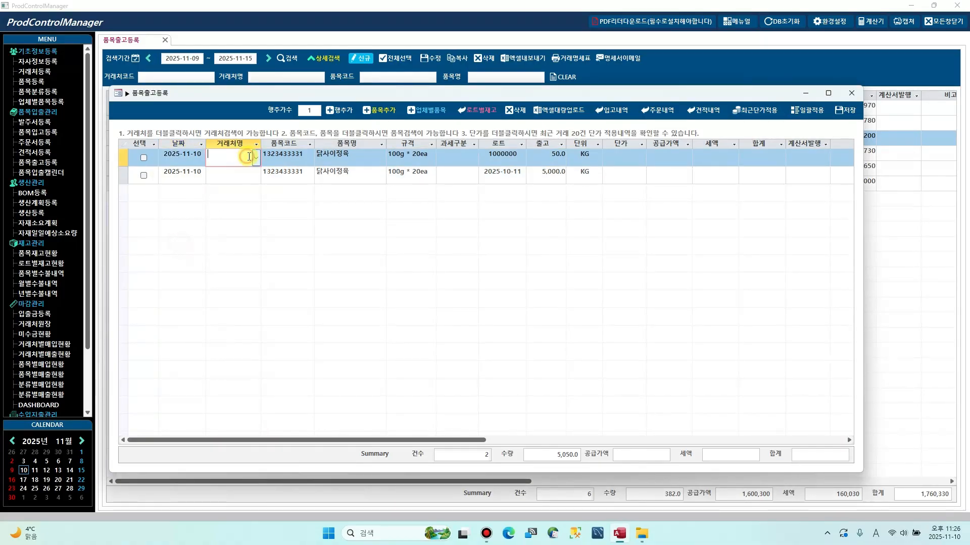
double_click(242, 158)
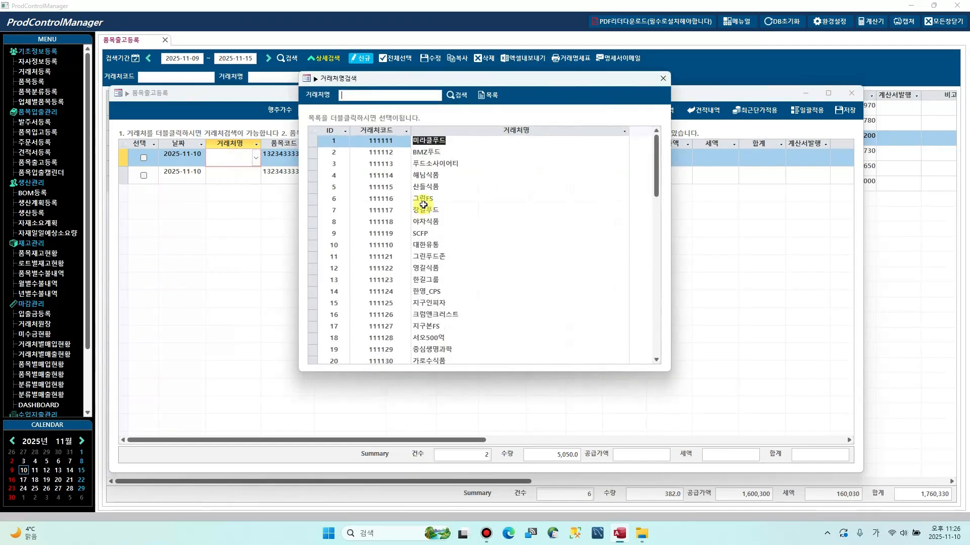
double_click(390, 187)
left_click(232, 174)
left_click(611, 181)
left_click(654, 180)
left_click(629, 161)
left_click(664, 174)
left_click(632, 159)
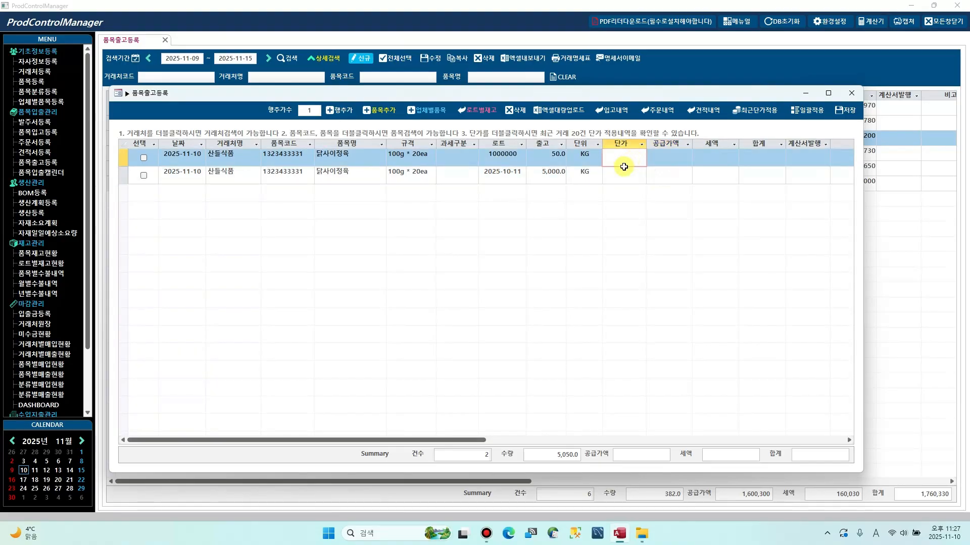
Set the tax classification (과세구분) of both shipment rows to 면세
left_click(472, 161)
left_click(473, 162)
left_click(459, 173)
left_click(472, 159)
left_click(473, 158)
left_click(460, 180)
left_click(459, 173)
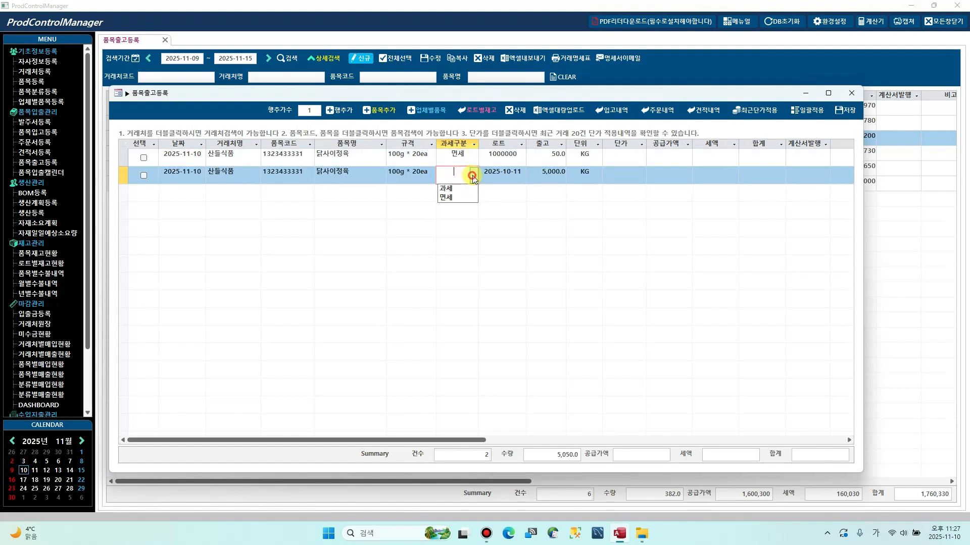
left_click(461, 199)
Fill the unit prices (단가) from the recent transaction prices: 4950 (신비푸드) for the first row and 5600 (로버세인) for the second
left_click(621, 177)
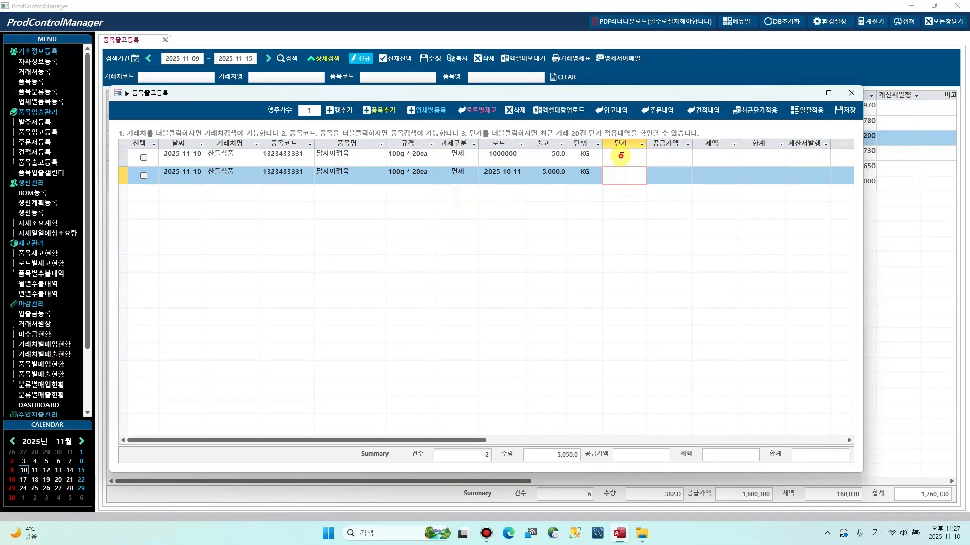
left_click(621, 157)
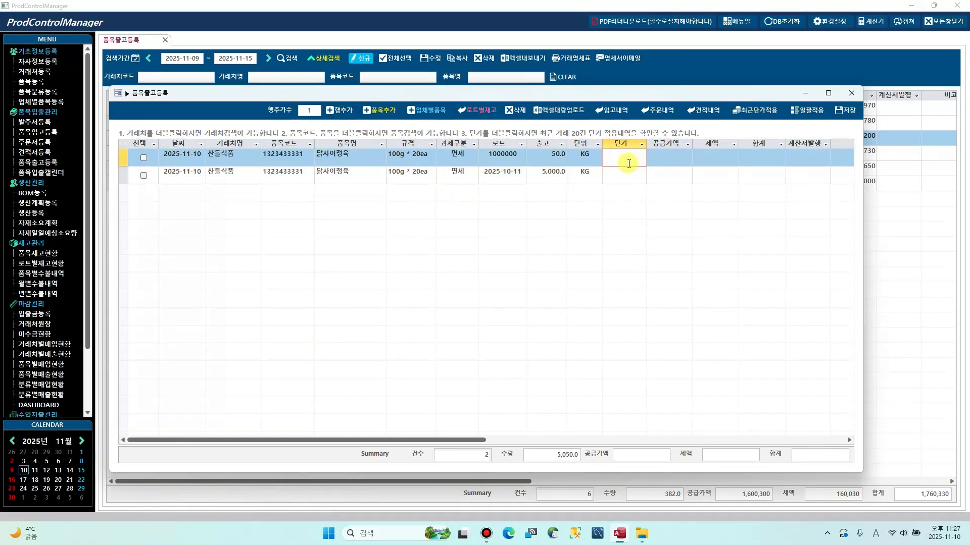
double_click(628, 163)
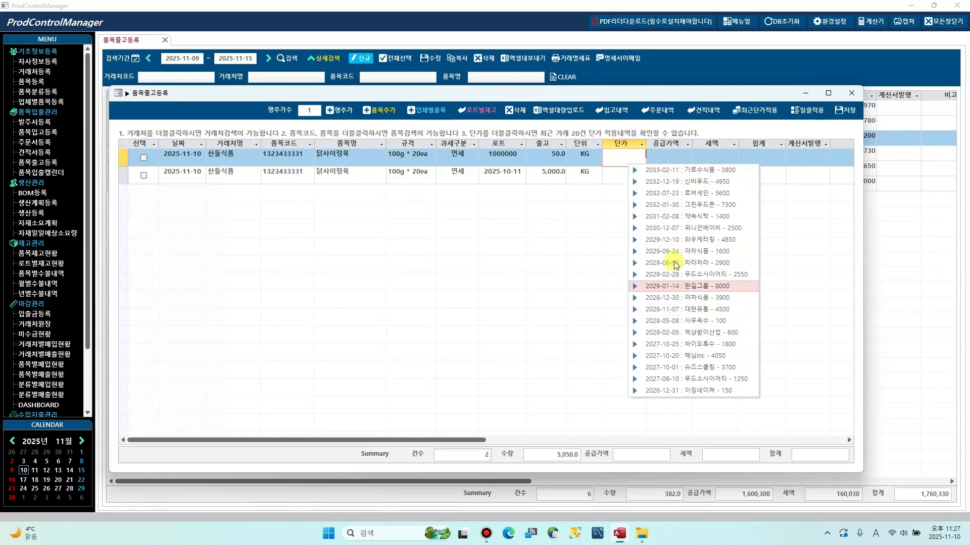
left_click(665, 156)
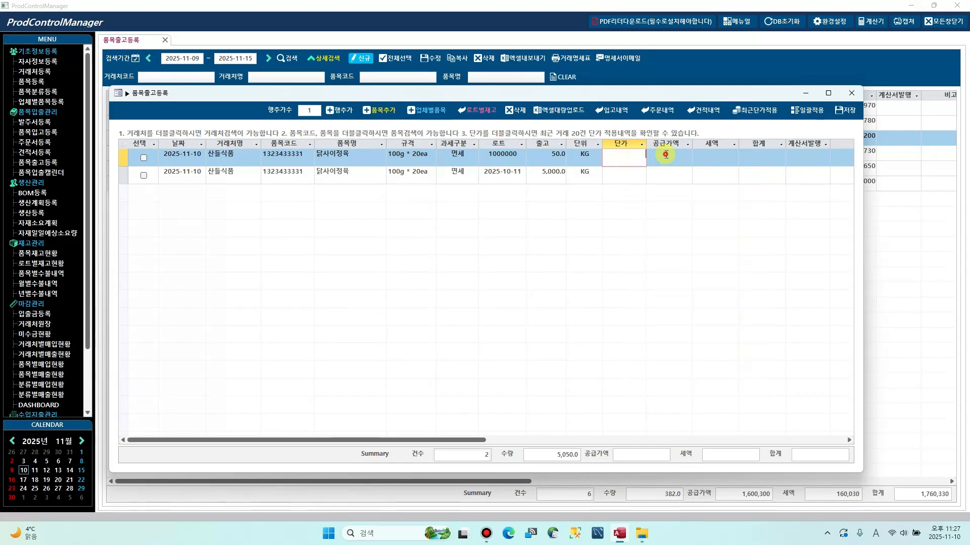
left_click(623, 157)
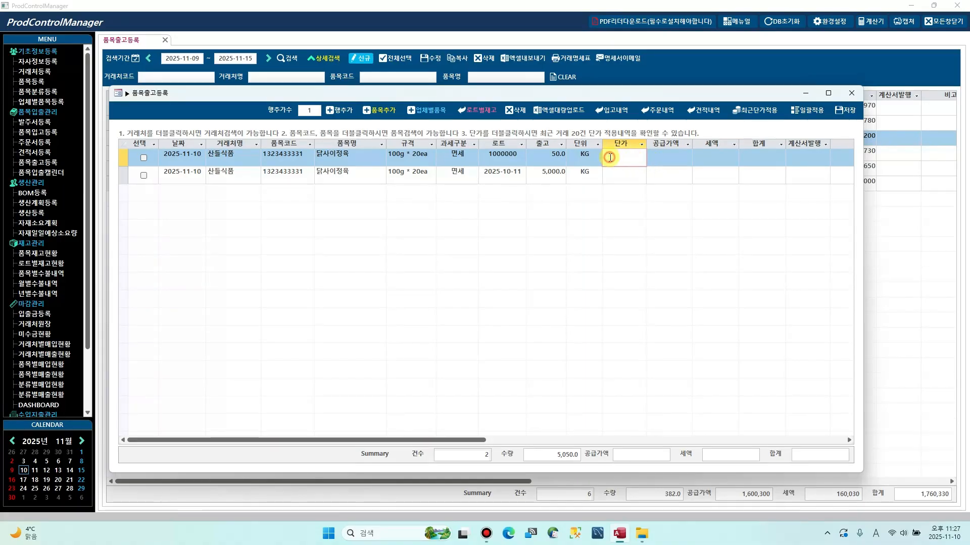
double_click(621, 155)
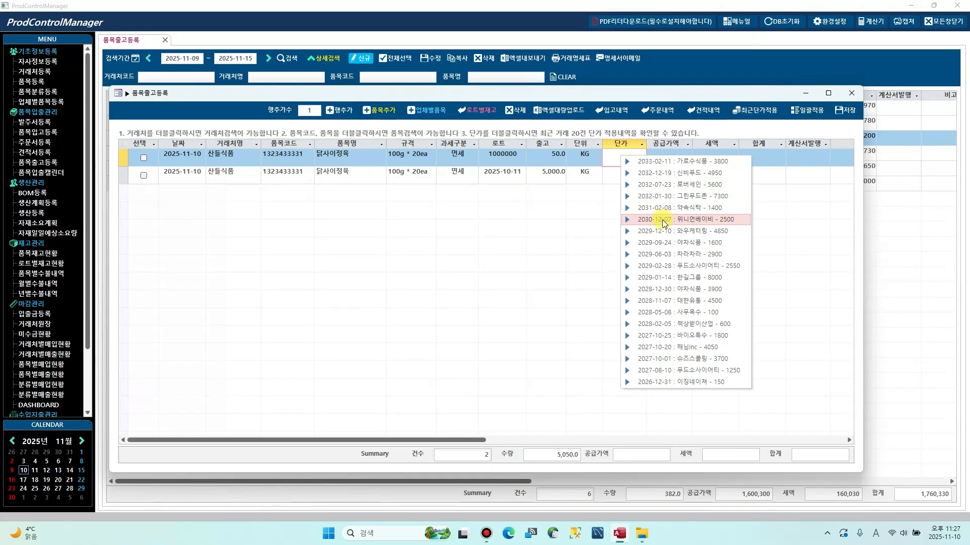
left_click(659, 173)
double_click(628, 176)
left_click(638, 218)
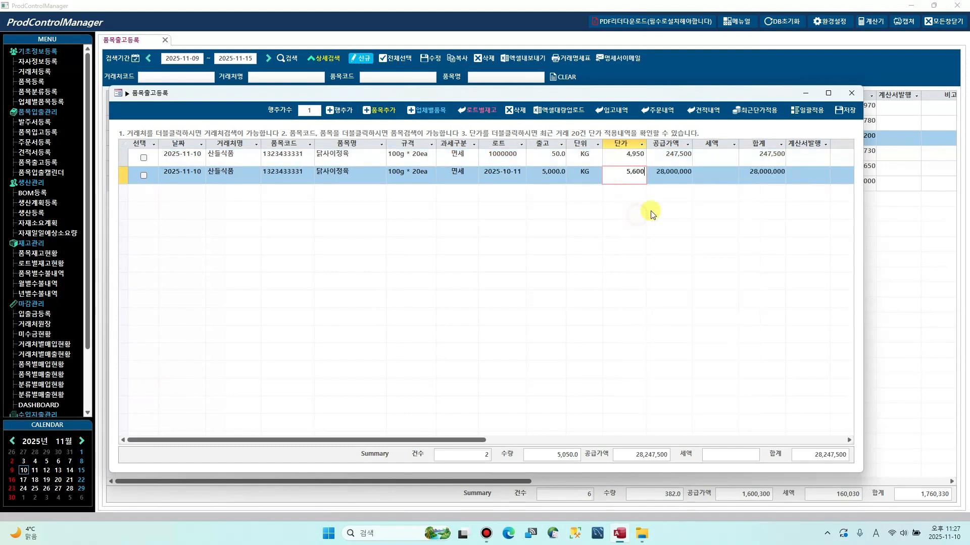
Save the two shipment rows and confirm the save
left_click(716, 158)
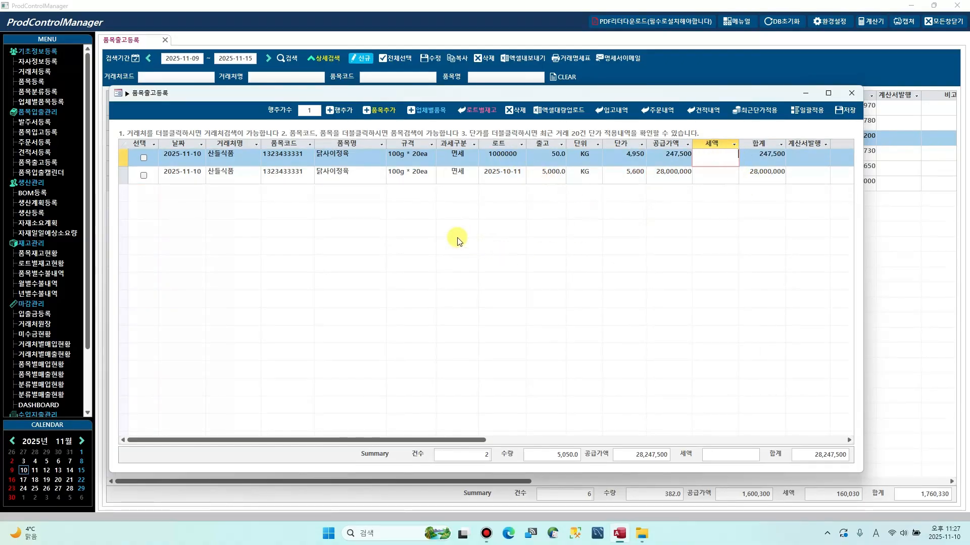
left_click(845, 110)
left_click(473, 299)
left_click(486, 304)
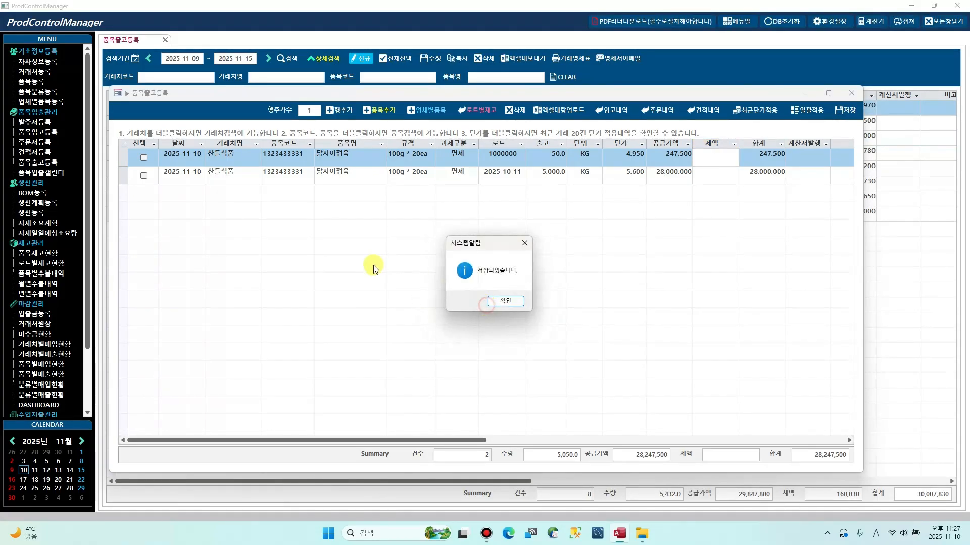
Select all shipments in the list and open them for editing
left_click(225, 152)
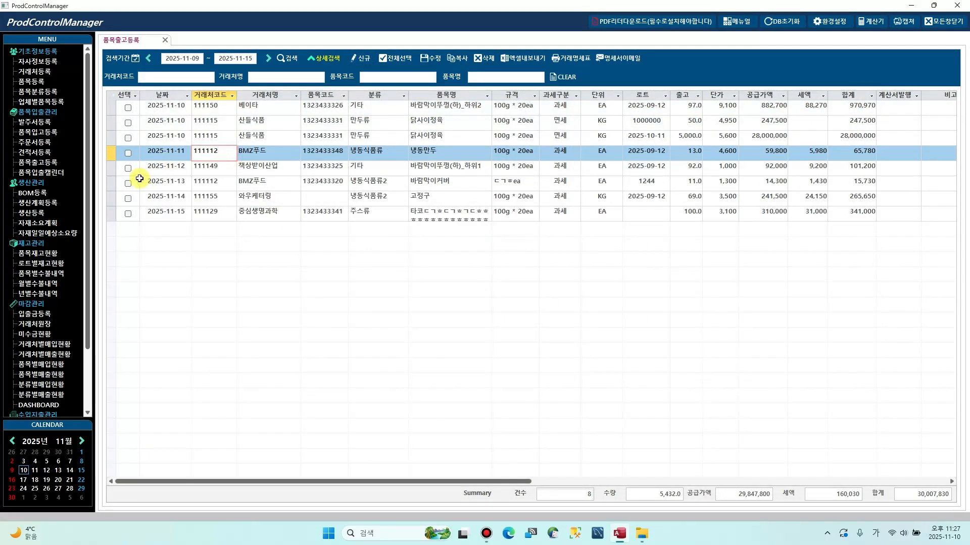
left_click(113, 97)
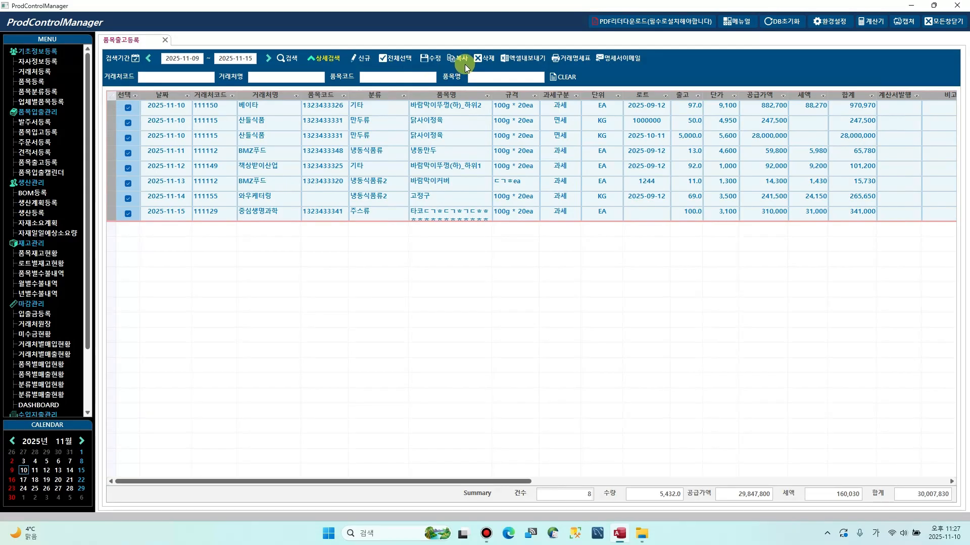
left_click(430, 58)
Search the item lookup for 바람 and replace the first shipment row's item with 바람막이커버
left_click(369, 110)
left_click(379, 115)
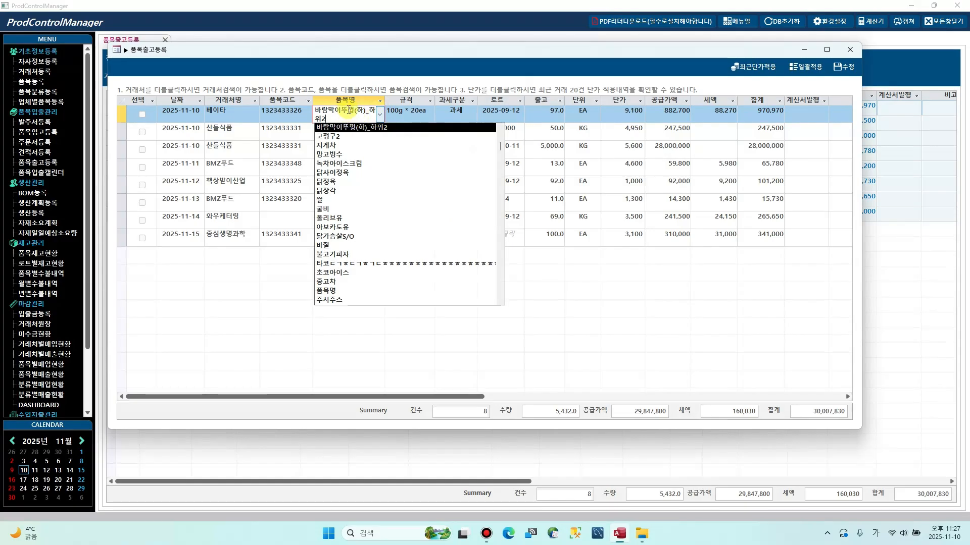
double_click(340, 112)
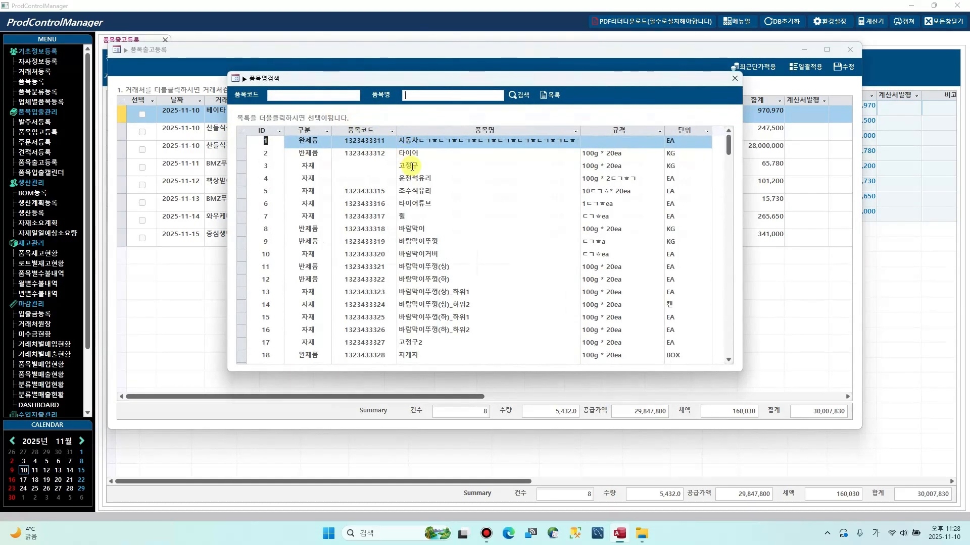
type("바람")
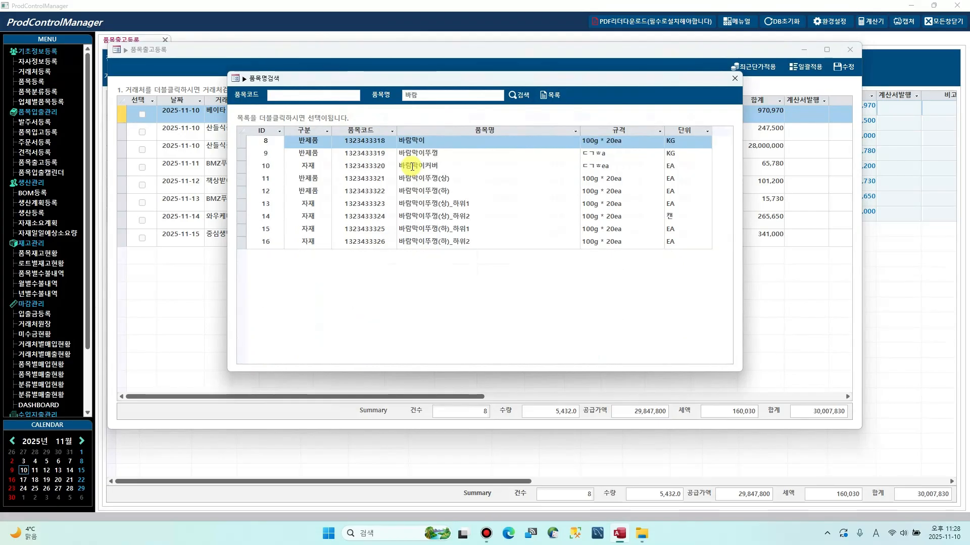
double_click(412, 167)
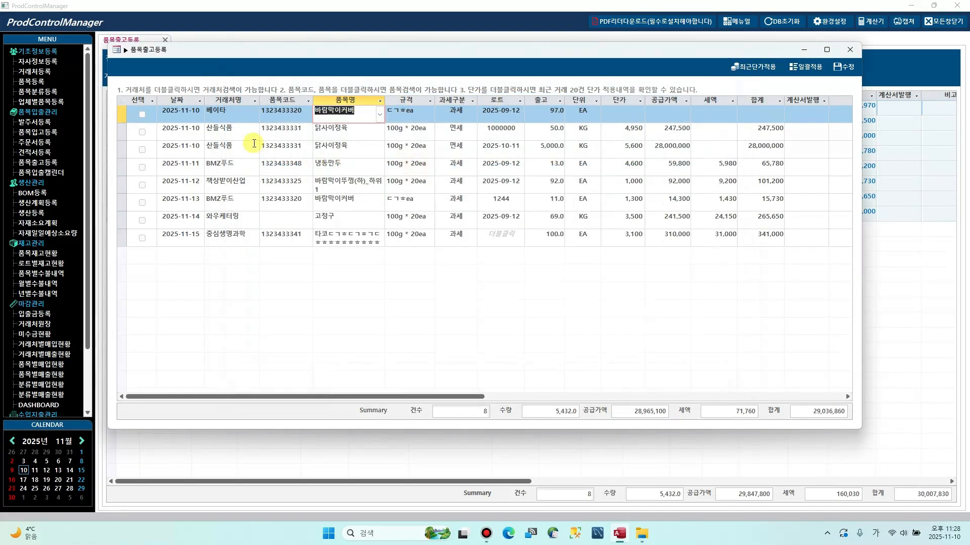
Examine the customer (거래처명) and tax classification (과세구분) choices available for the first shipment row
left_click(236, 117)
left_click(255, 114)
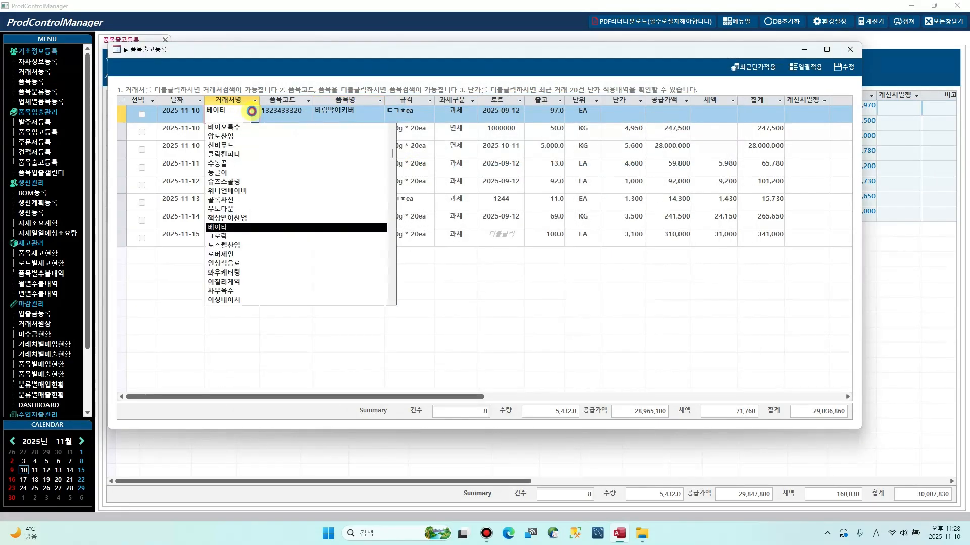
scroll(258, 220, "up", 6)
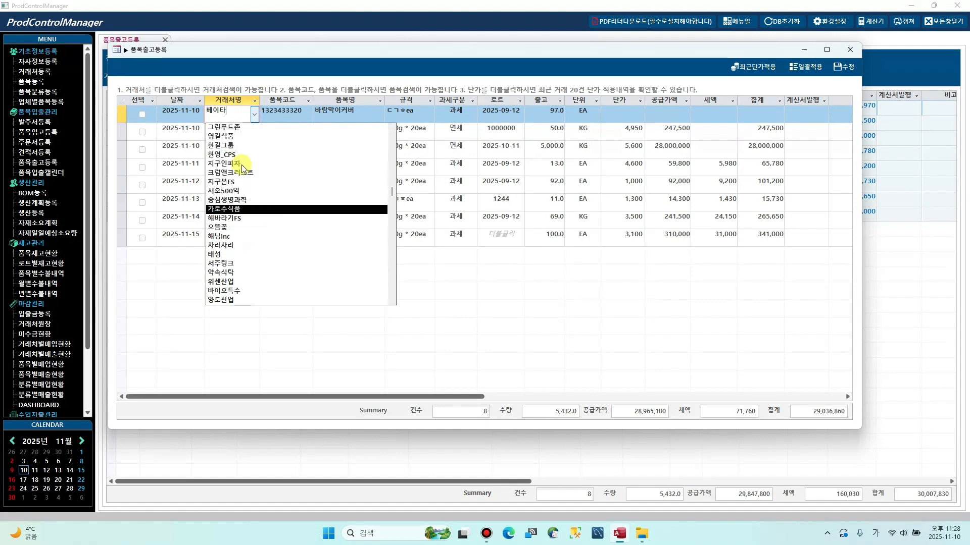
left_click(221, 112)
double_click(231, 113)
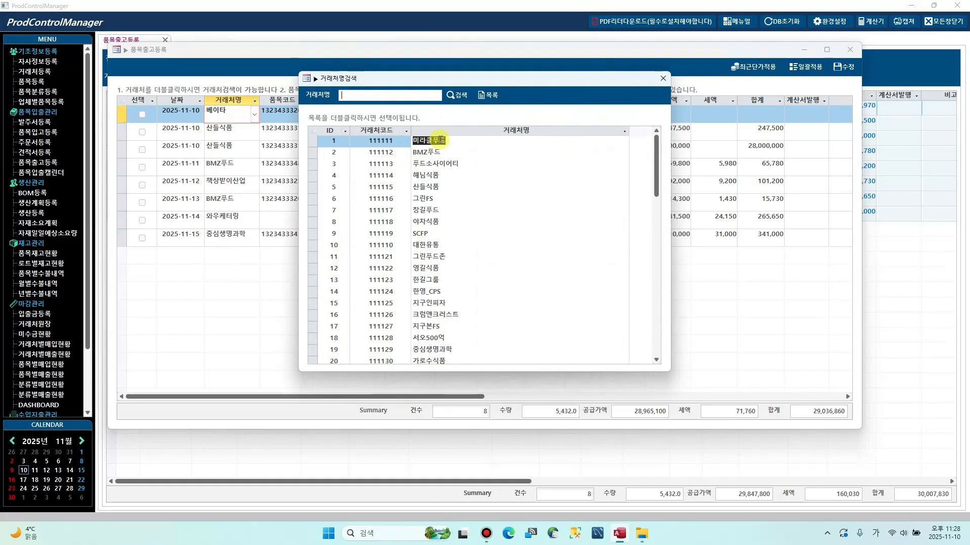
left_click(661, 80)
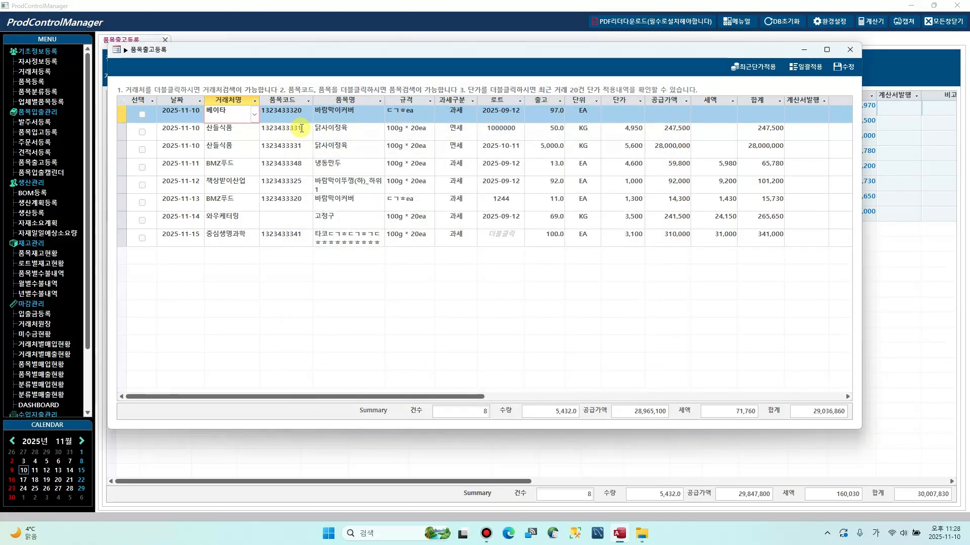
left_click(454, 113)
left_click(471, 114)
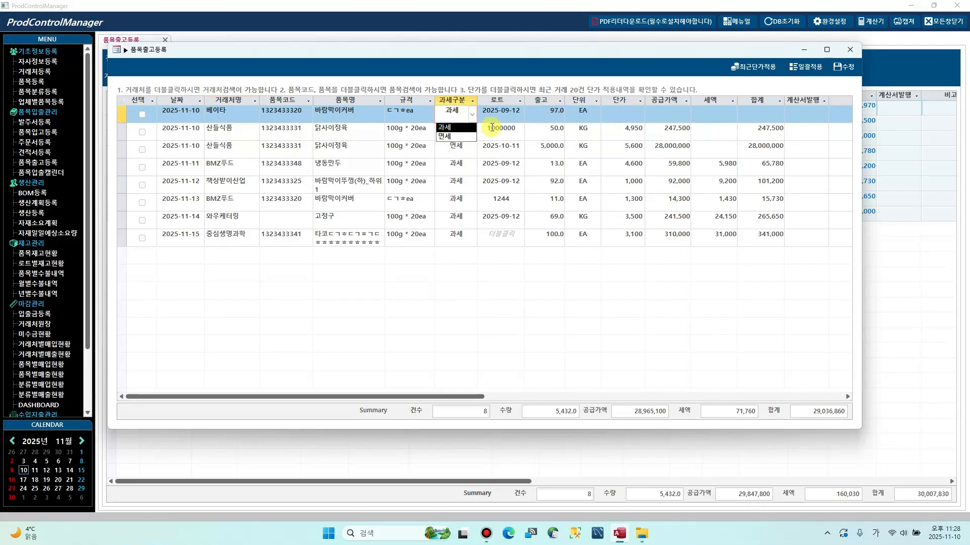
left_click(558, 131)
Look up the customer BMZ푸드 and assign it to the first shipment row
left_click(246, 116)
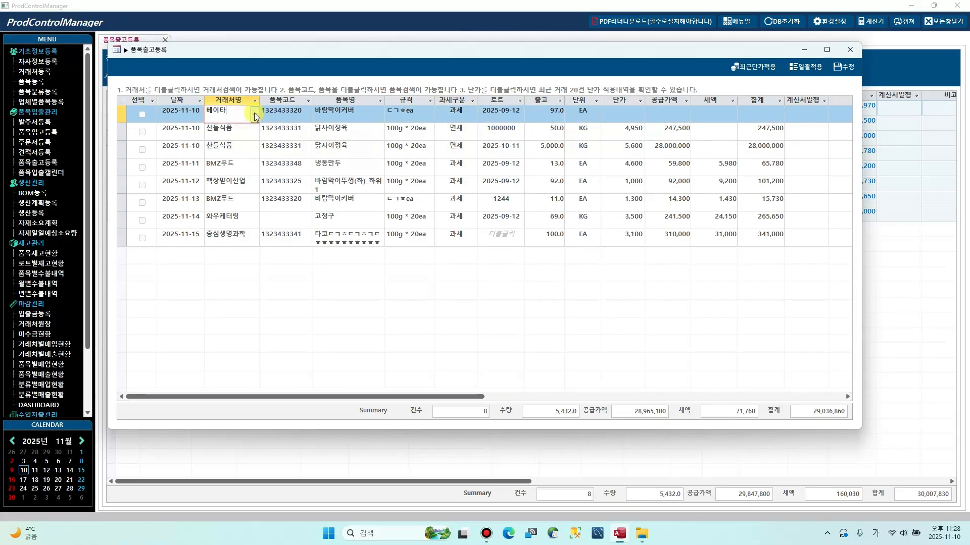
left_click(255, 115)
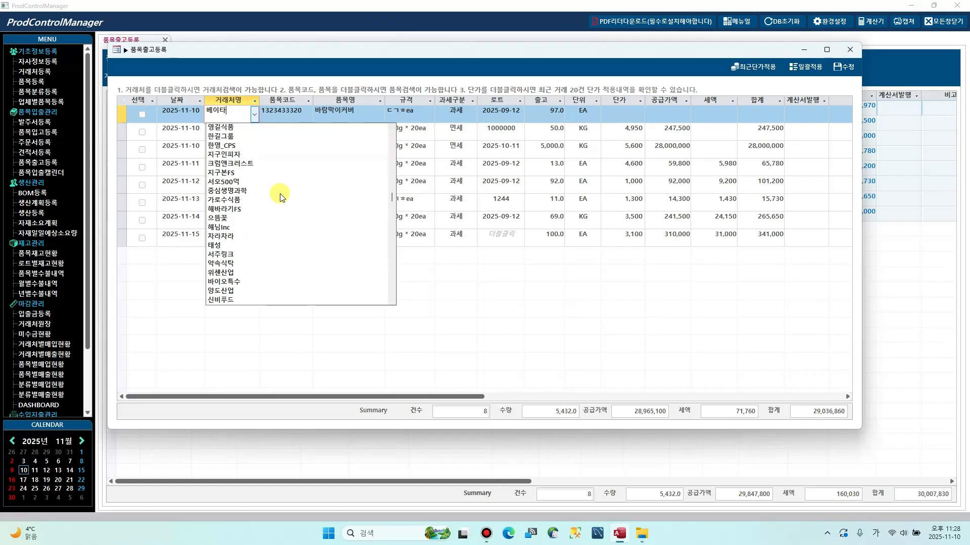
left_click(222, 113)
double_click(223, 113)
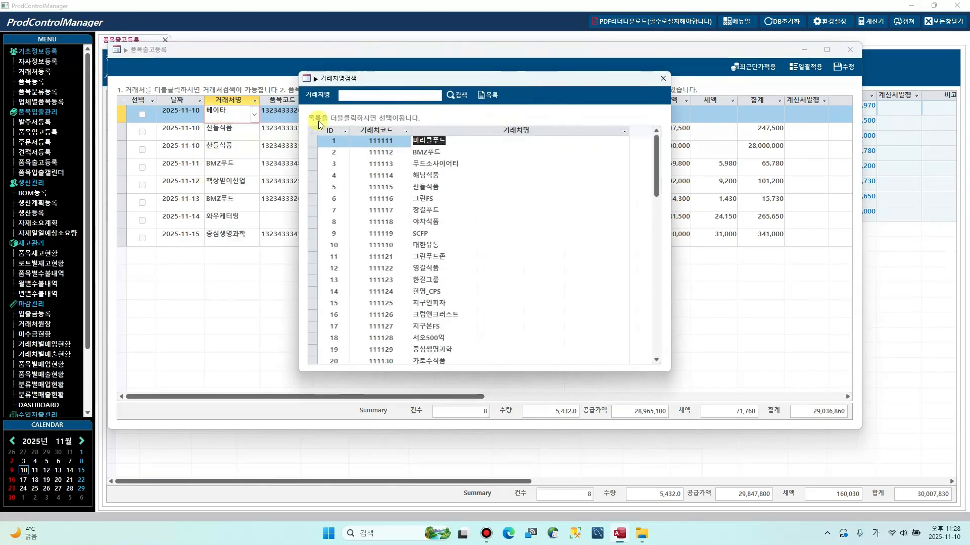
double_click(432, 153)
Apply the most recent unit prices (최근단가적용) to all shipment rows and confirm
left_click(712, 156)
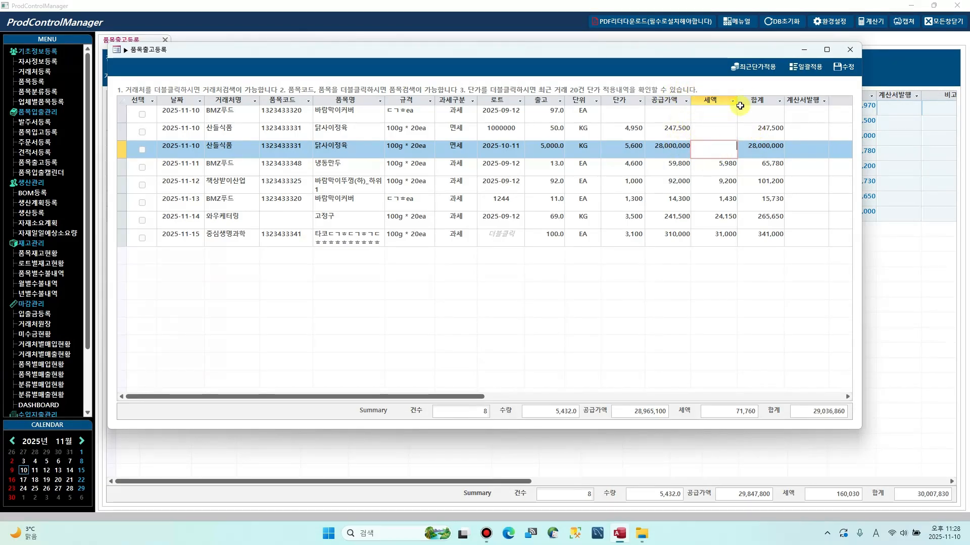
left_click(756, 69)
left_click(474, 302)
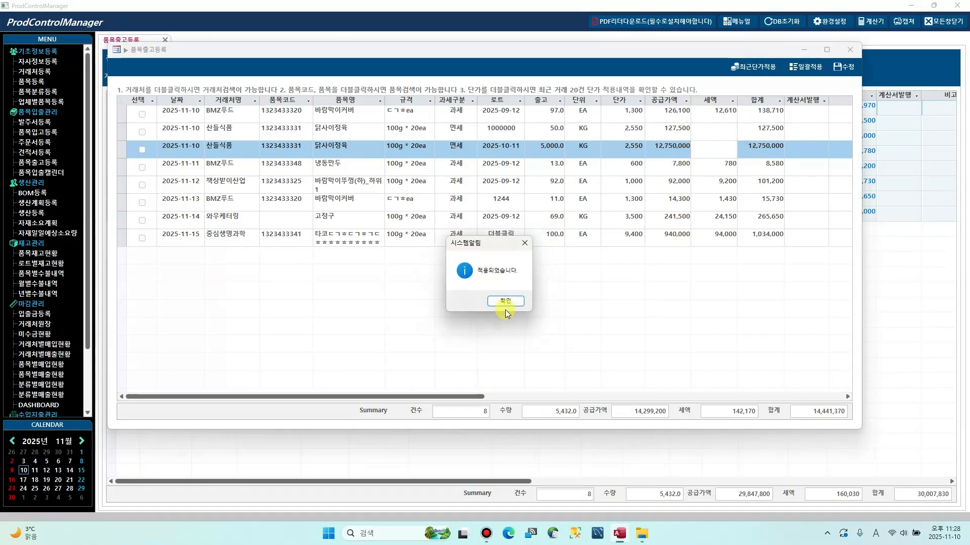
left_click(505, 302)
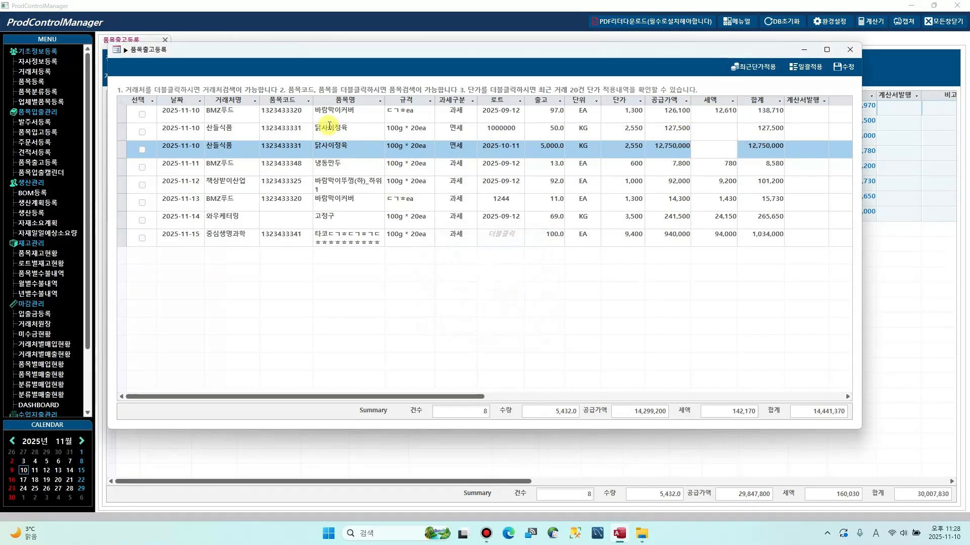
Check the customer, item and unit price of the first row and the customer and item of the second
left_click(216, 114)
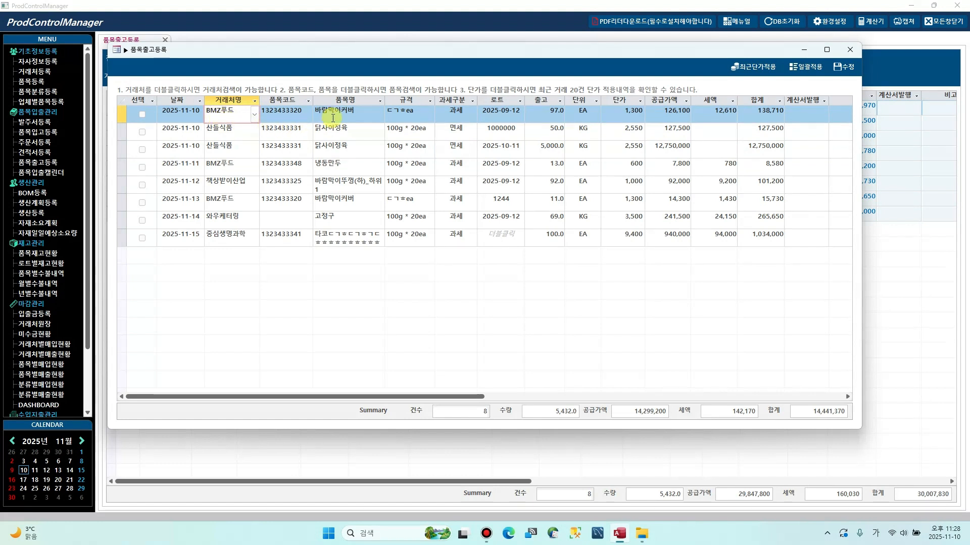
left_click_drag(341, 115, 355, 115)
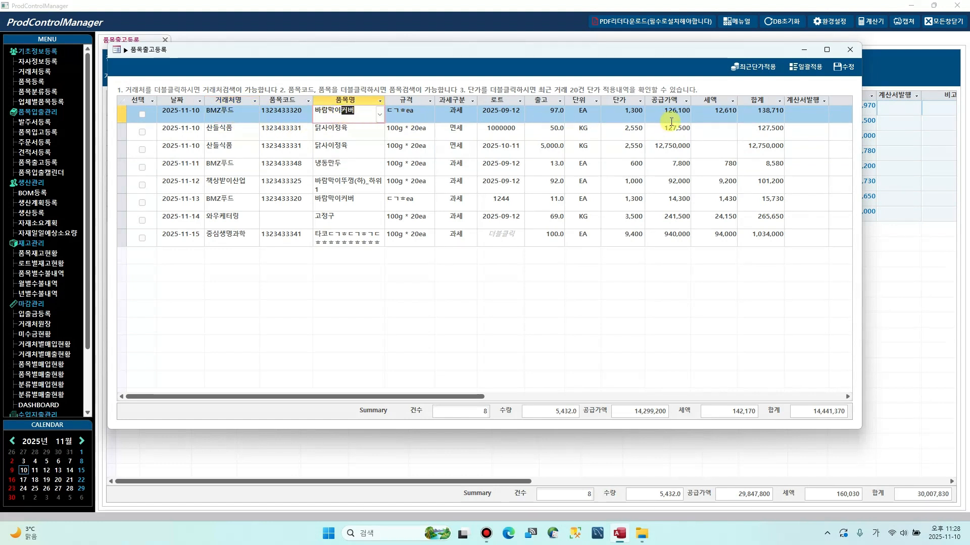
left_click(620, 112)
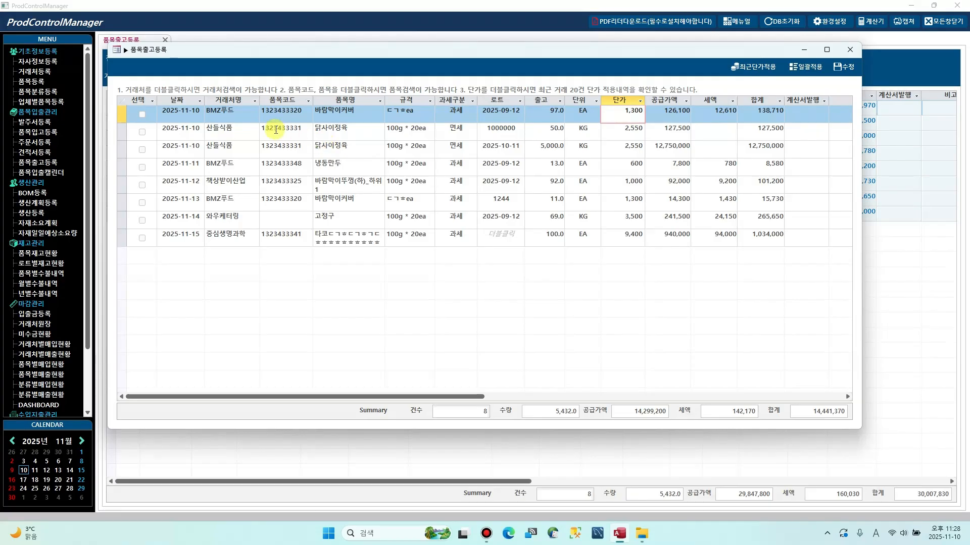
left_click(226, 132)
left_click(332, 135)
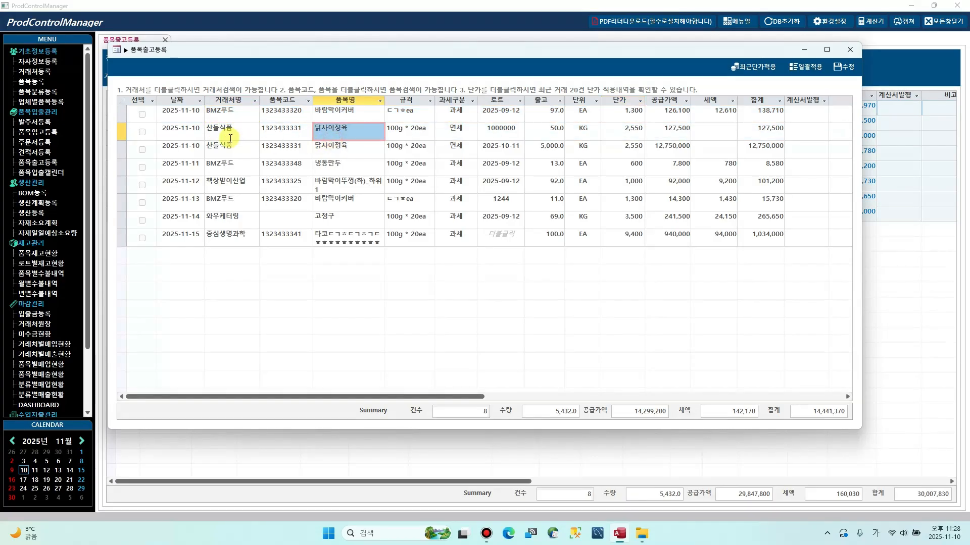
Apply the most recent unit prices to the shipment rows once more and confirm
left_click(753, 67)
left_click(488, 303)
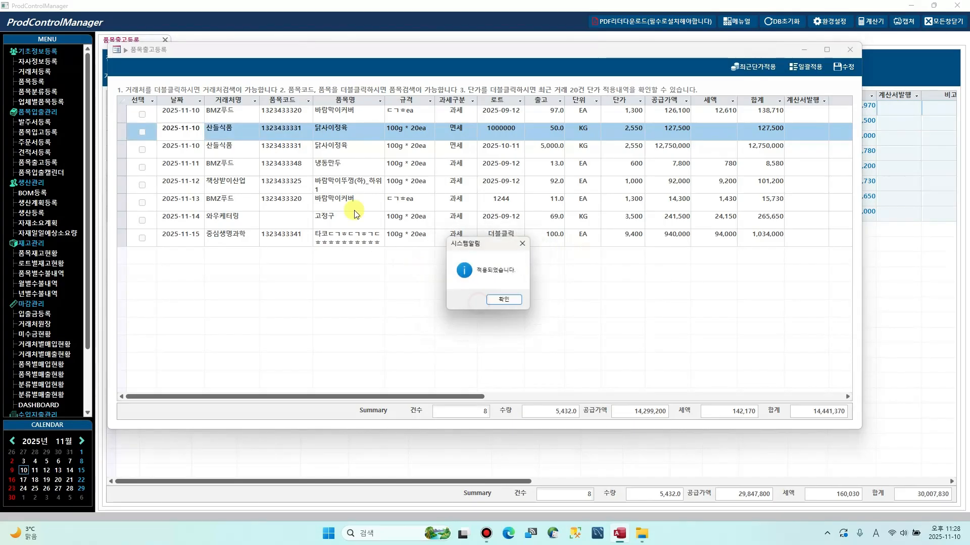
left_click(507, 302)
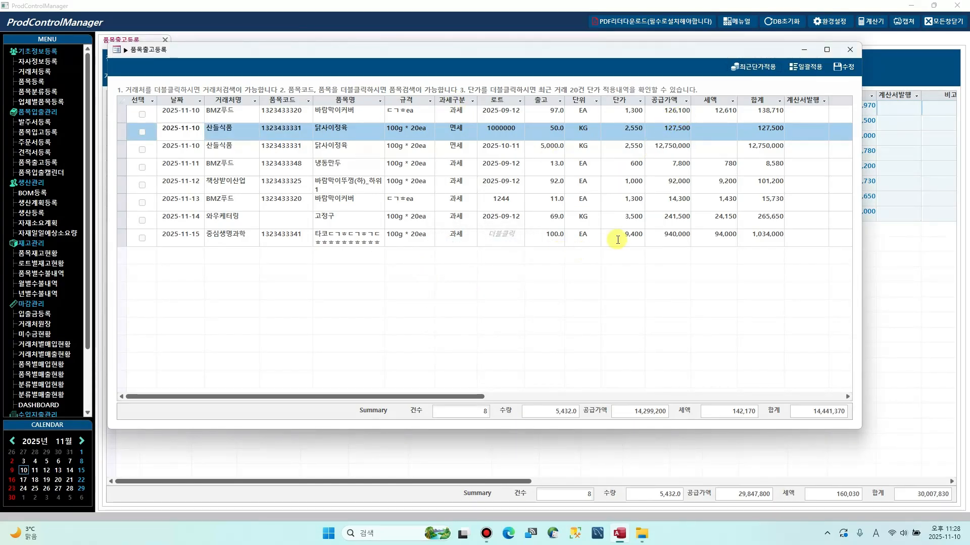
Save the edited shipments, confirm, and return to the shipment list
left_click(813, 68)
left_click(462, 301)
left_click(484, 301)
left_click(365, 162)
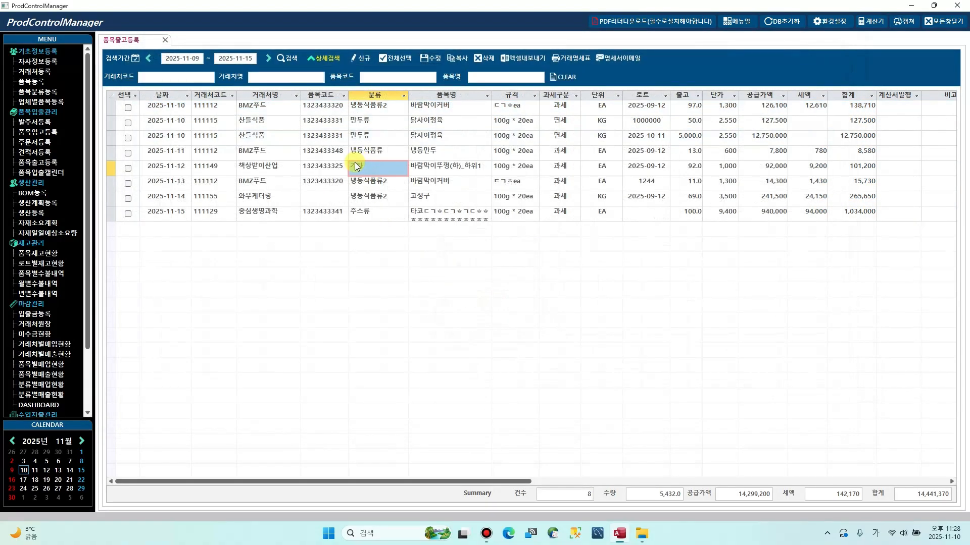
left_click(361, 154)
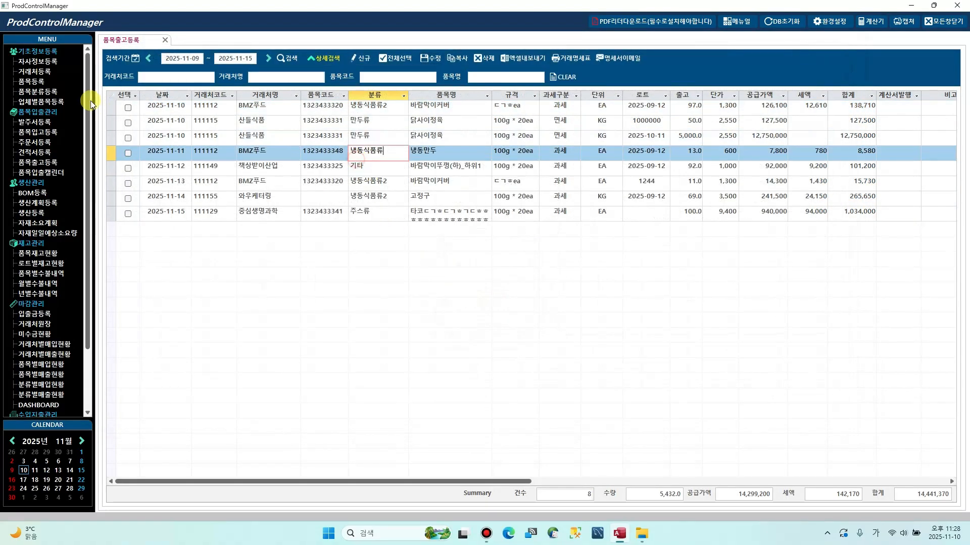
Open a new shipment registration form and add six blank rows
left_click(362, 60)
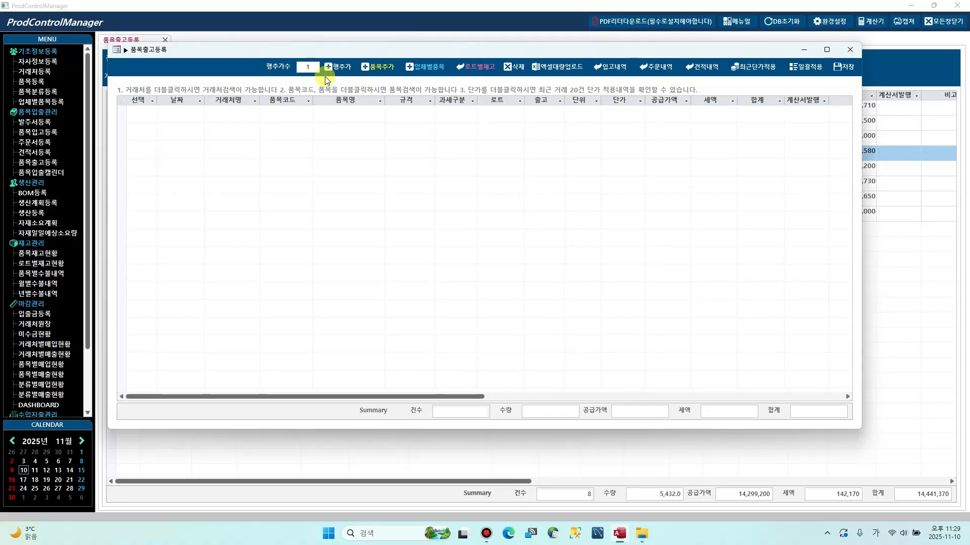
left_click(338, 69)
left_click(337, 70)
left_click(338, 69)
left_click(337, 69)
left_click(337, 69)
left_click(337, 69)
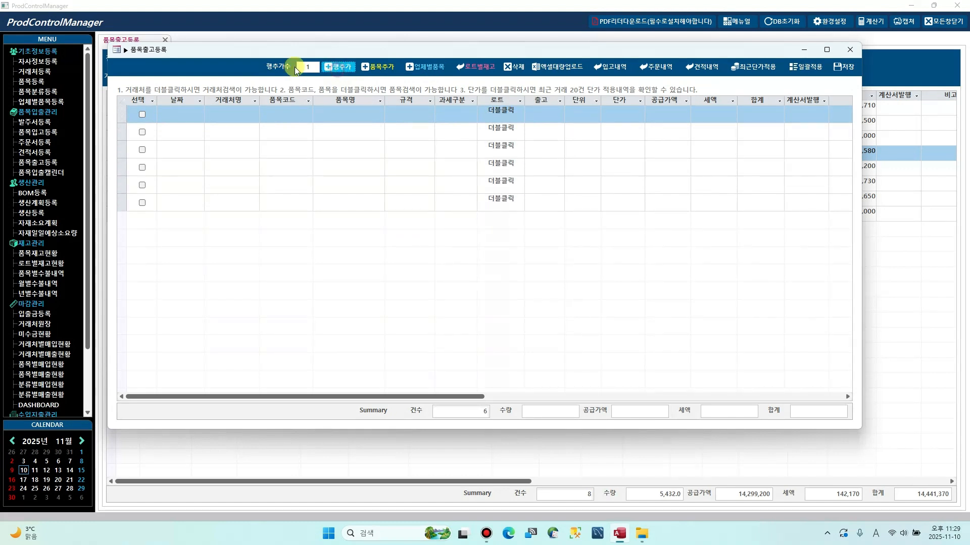
Select all the blank rows and delete them from the new shipment form
left_click(140, 106)
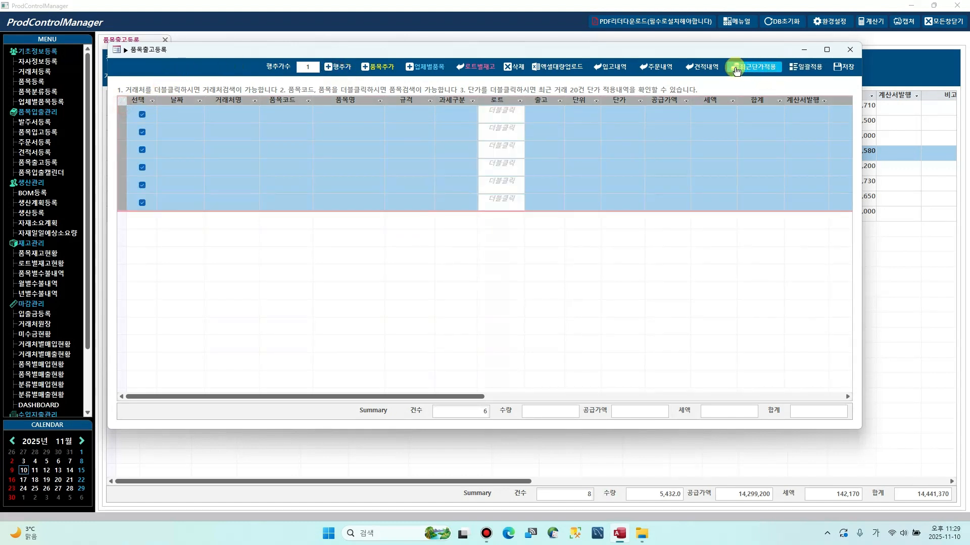
left_click(513, 66)
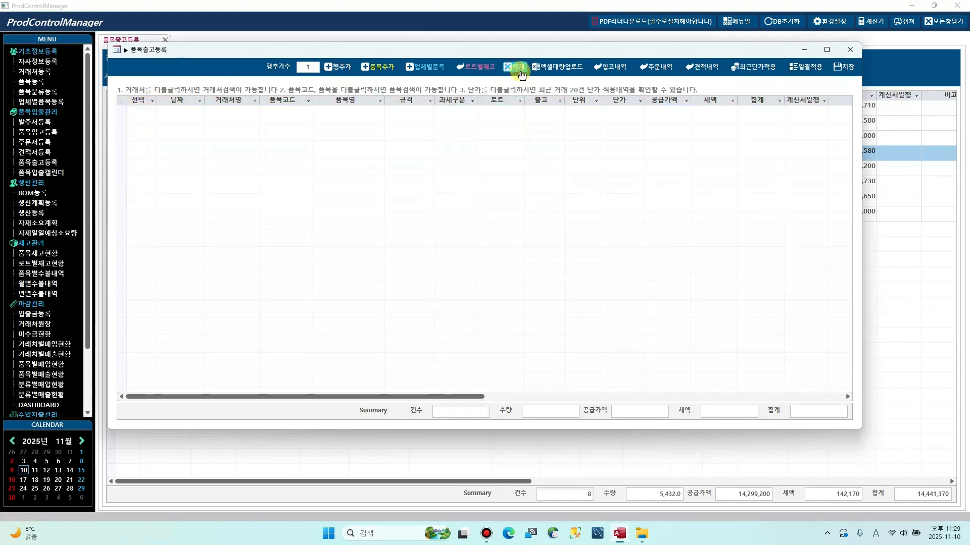
Add the items 타이어, 고정구, 운전석유리, 조수석유리, 타이어튜브, 휠 and 바람막이 to the new shipment form from the item list (품목추가)
left_click(379, 66)
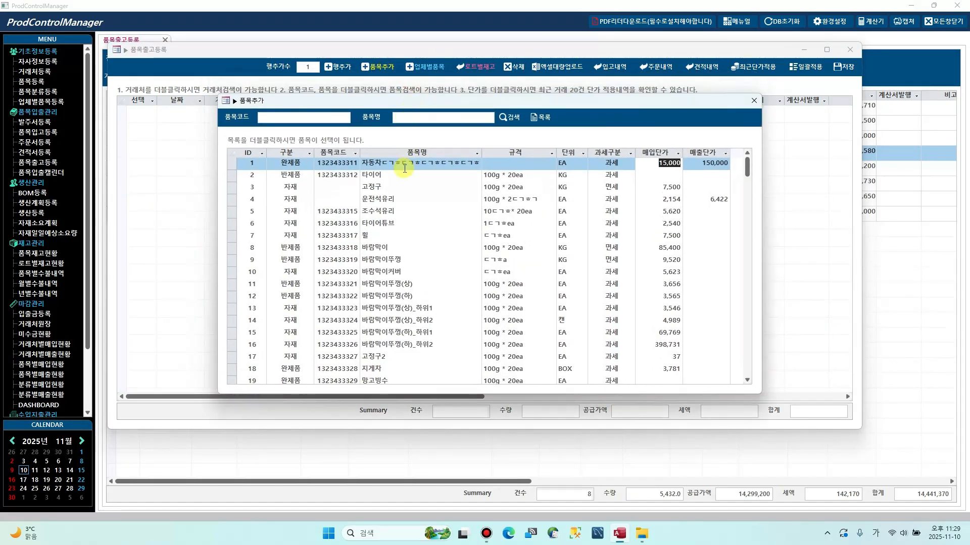
double_click(374, 188)
double_click(374, 187)
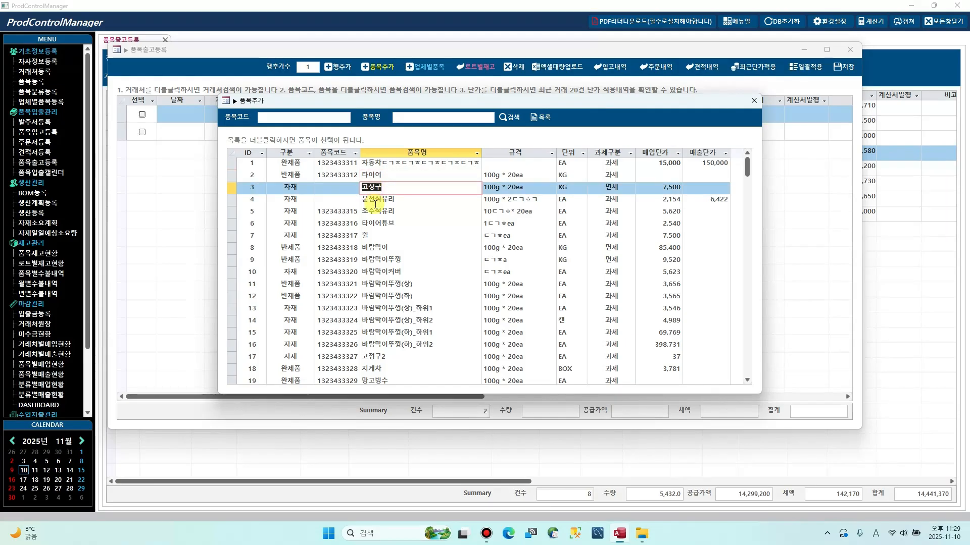
double_click(374, 200)
left_click_drag(375, 104, 493, 89)
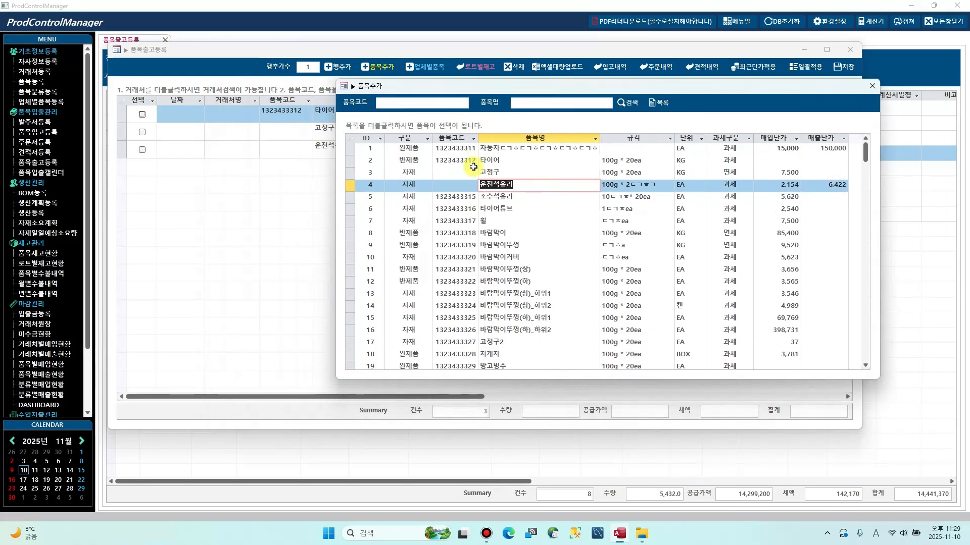
double_click(500, 197)
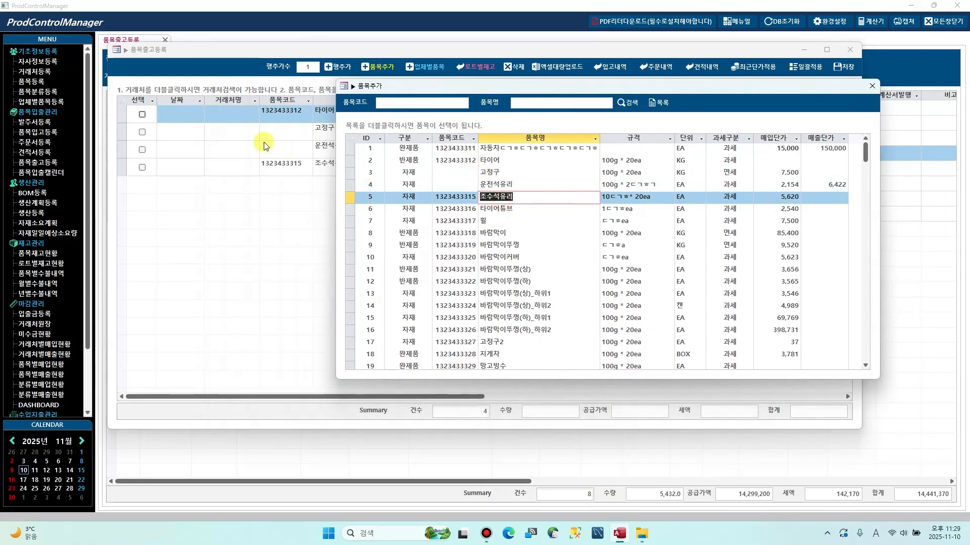
double_click(493, 208)
double_click(489, 221)
double_click(488, 234)
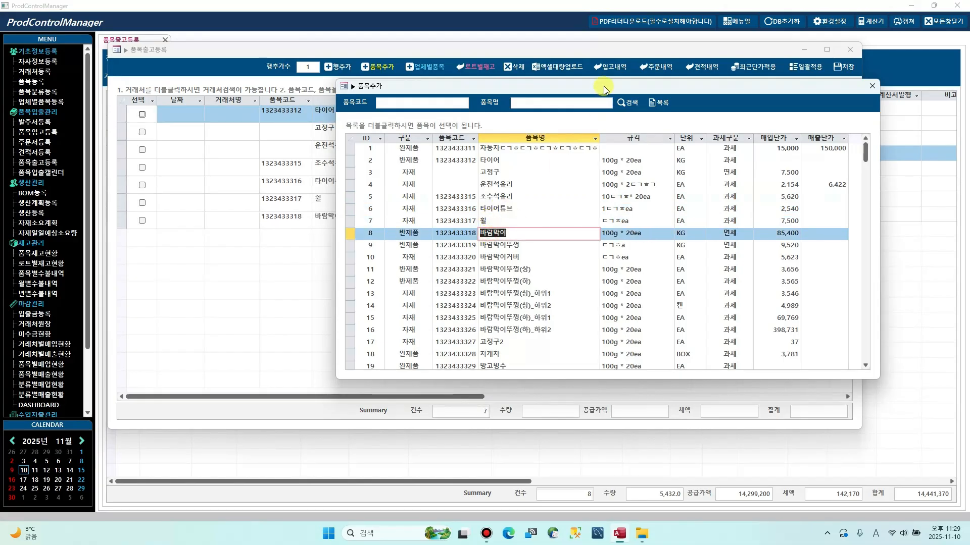
left_click_drag(603, 86, 490, 190)
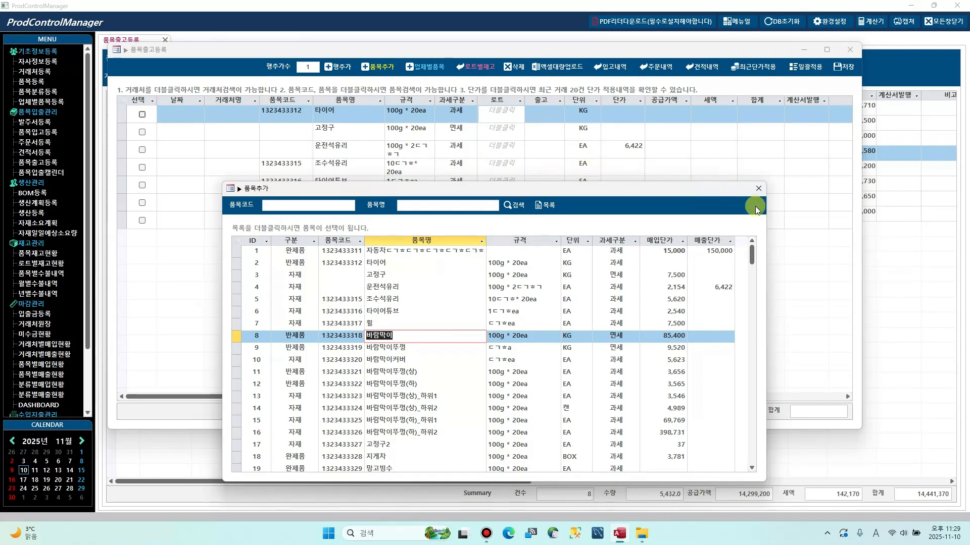
Bulk-apply (일괄적용) the date 2025-11-10 and the customer 해님식품 to all rows of the shipment form
left_click(758, 190)
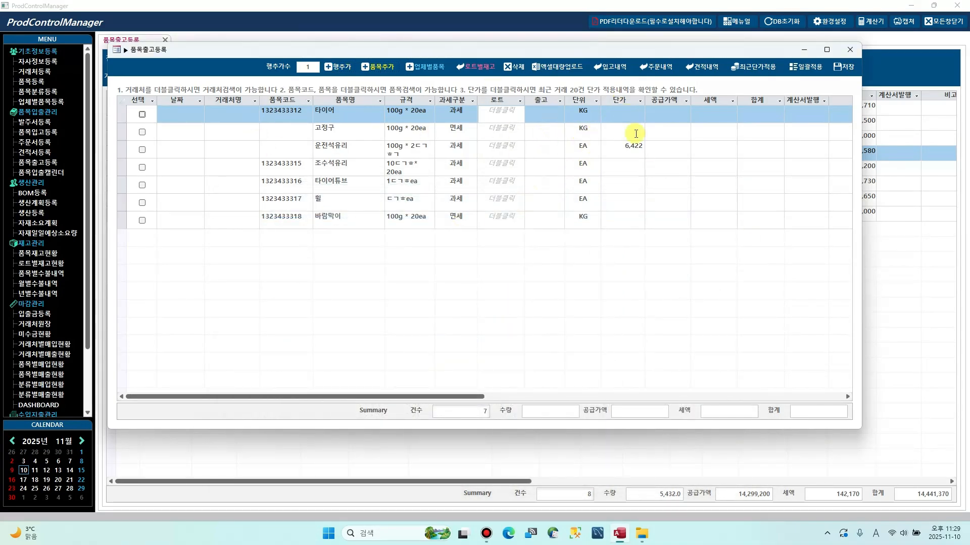
left_click(795, 73)
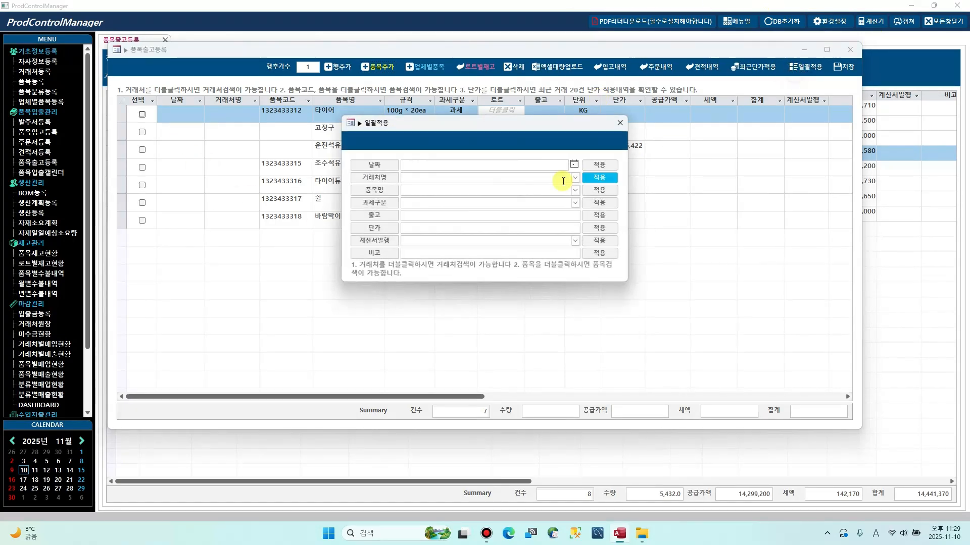
left_click(574, 164)
left_click(527, 254)
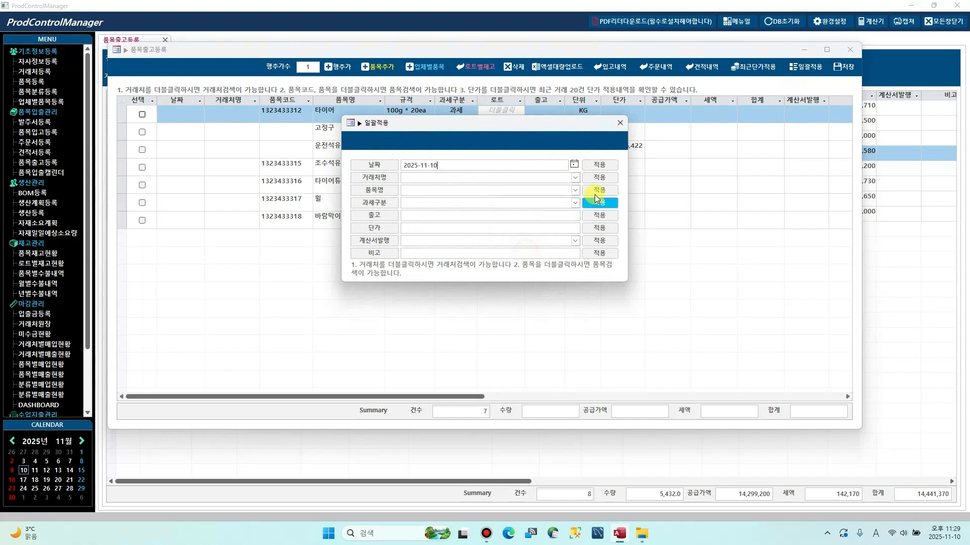
left_click(599, 165)
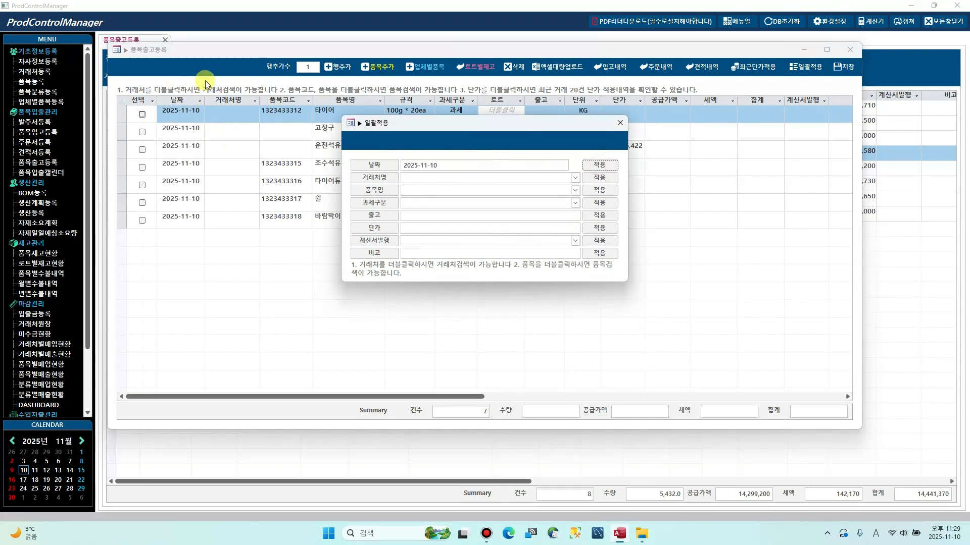
left_click(575, 177)
left_click(505, 196)
left_click(598, 180)
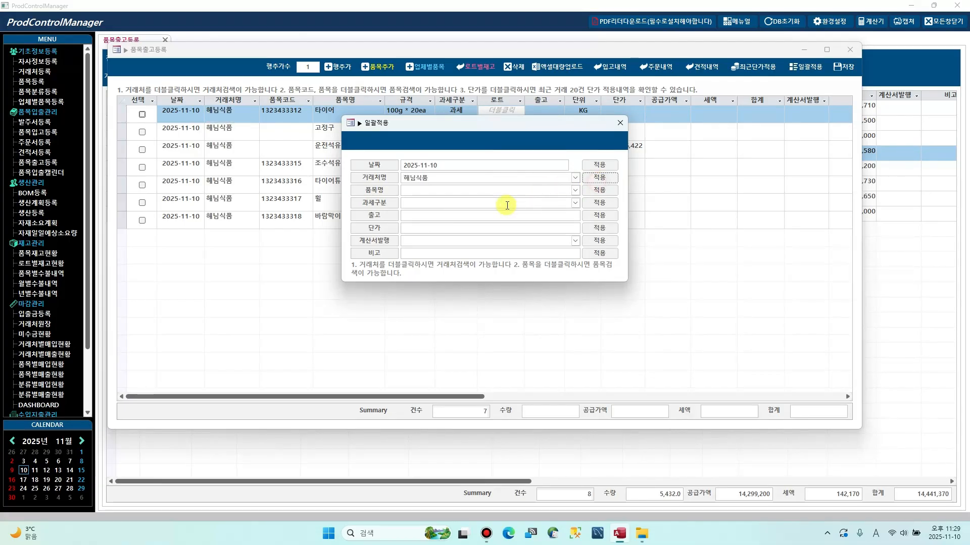
left_click_drag(449, 128, 441, 170)
left_click(612, 165)
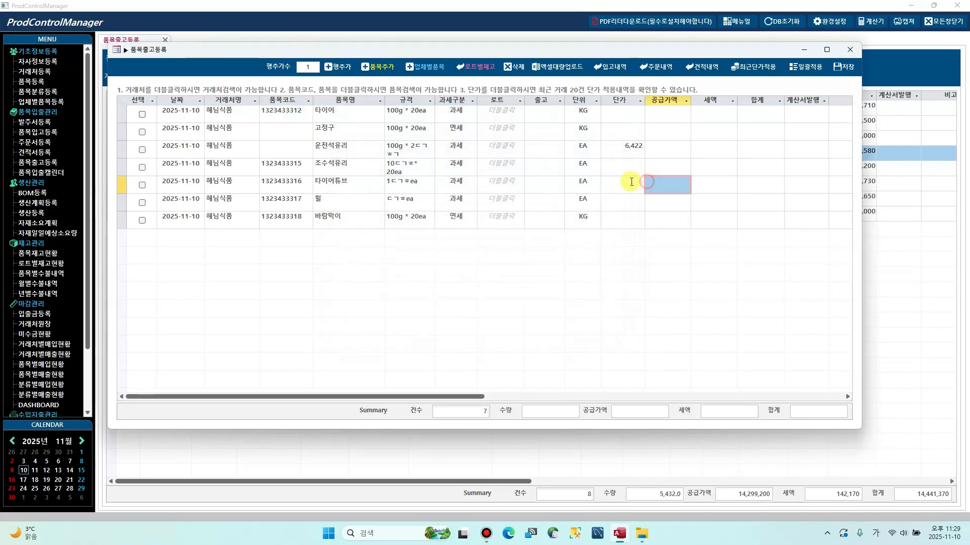
Review the recent transaction unit prices available for the 타이어 row, without applying one
left_click(621, 177)
left_click_drag(612, 142, 612, 139)
left_click(613, 116)
double_click(619, 115)
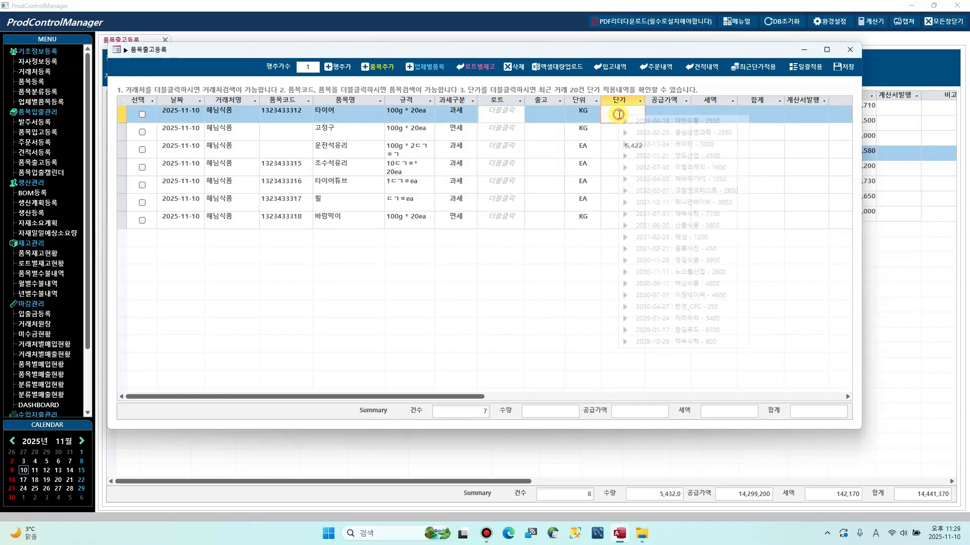
left_click(547, 148)
Assign lot 12343 to the 타이어 row and lot 1000000 to the 고정구 row from their lot stock lists
double_click(503, 115)
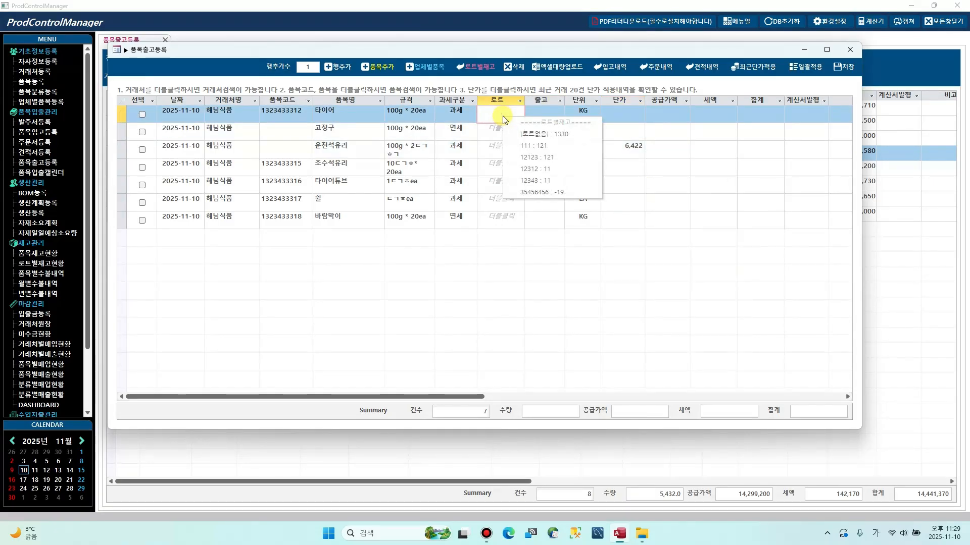
left_click(527, 178)
double_click(503, 132)
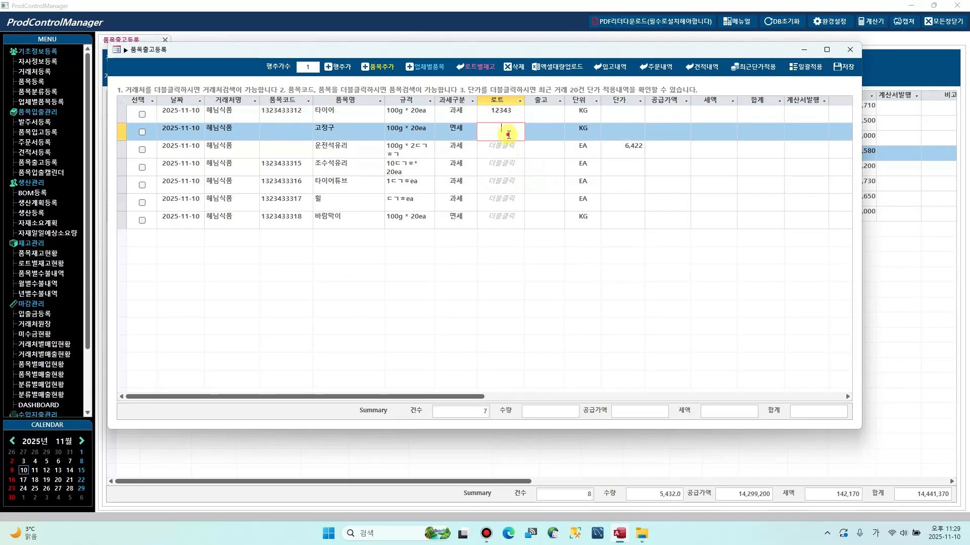
left_click(541, 164)
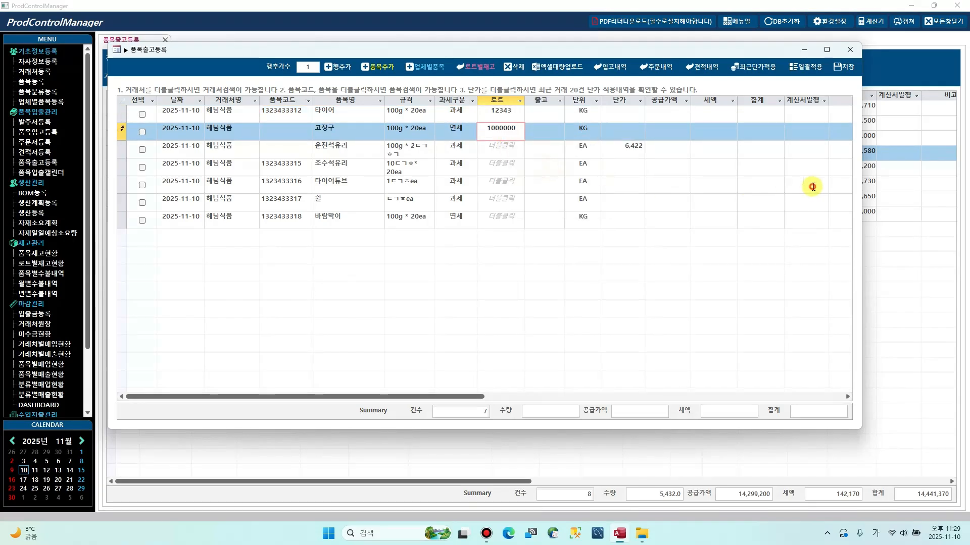
left_click(808, 184)
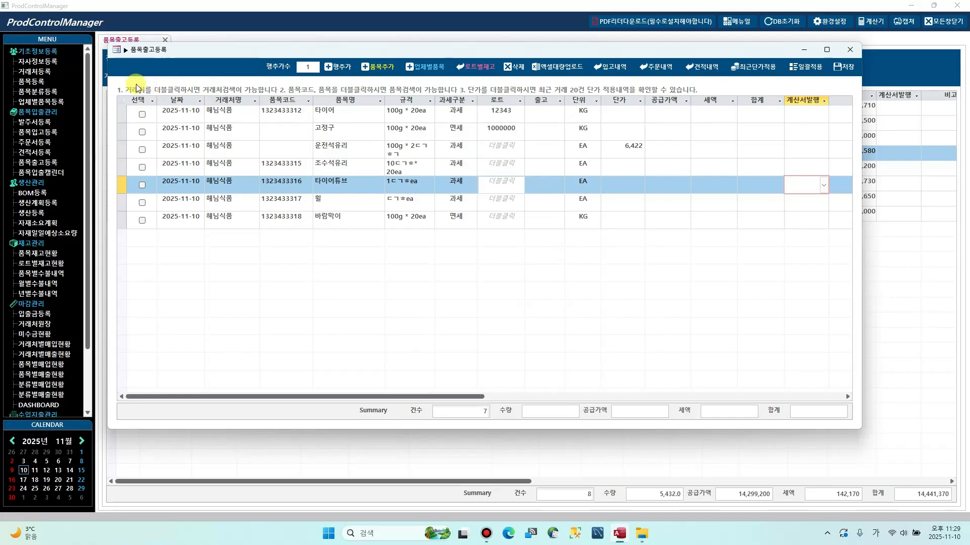
Select all the item rows and delete them from the shipment form
left_click(127, 104)
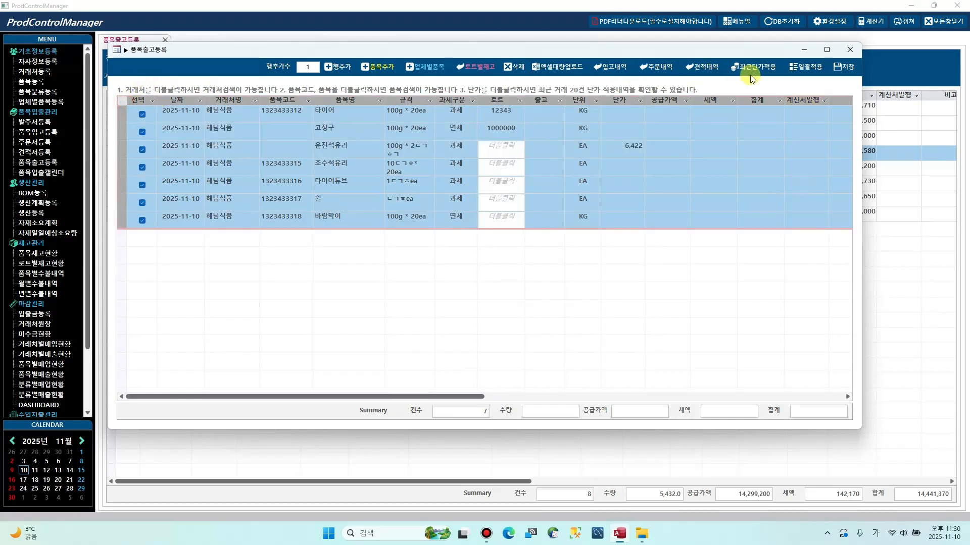
left_click(509, 68)
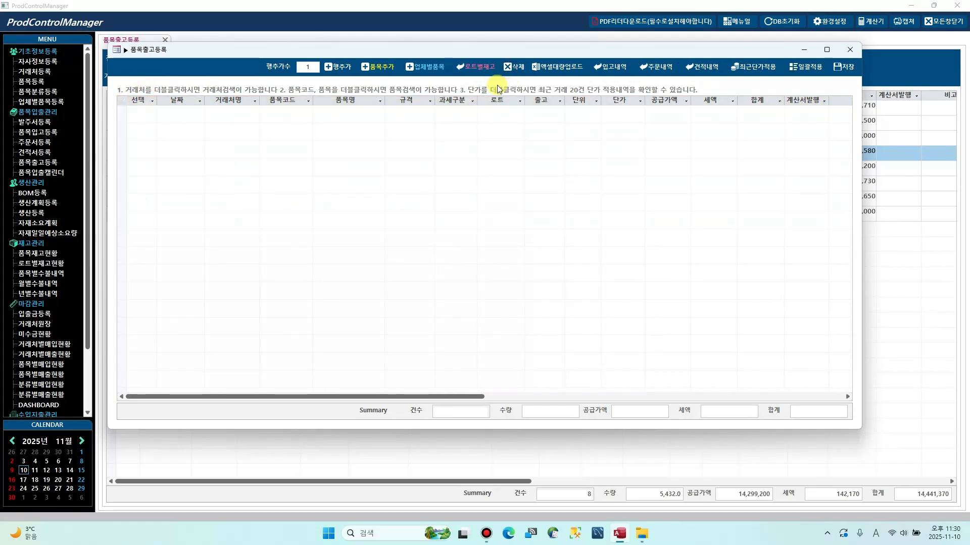
Import the 2025-11-10 receipt of 닭사이정육 from BMZ푸드 into the shipment form from the receipt history (입고내역)
left_click(616, 69)
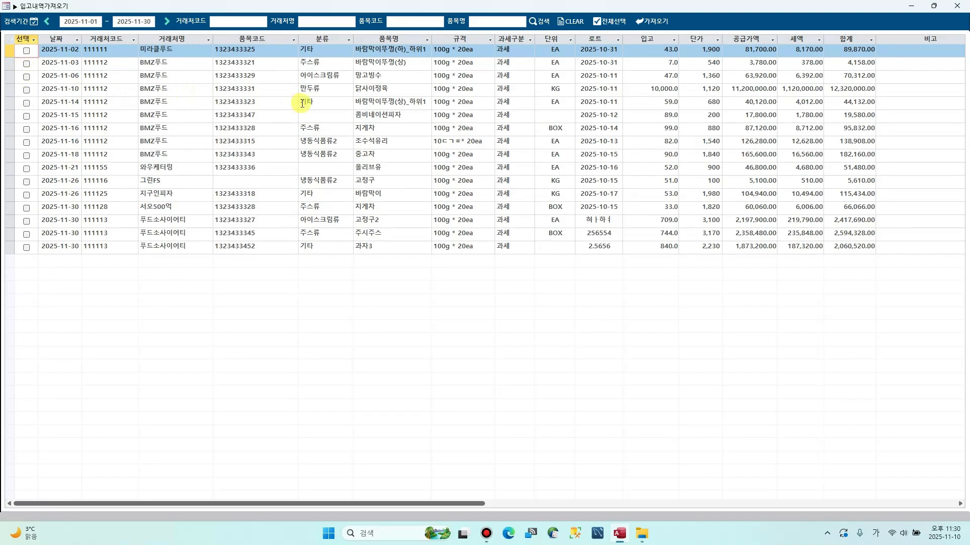
left_click(27, 89)
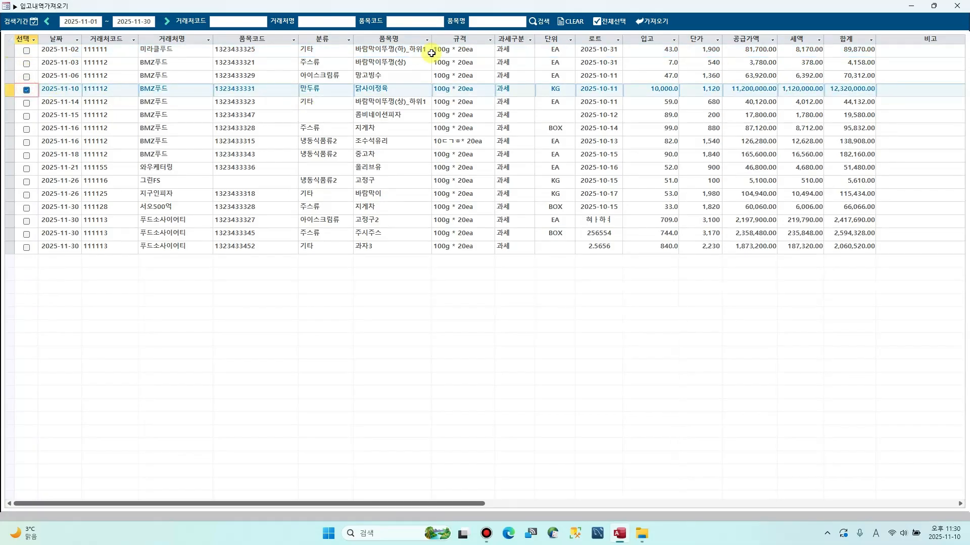
left_click(653, 22)
left_click(463, 299)
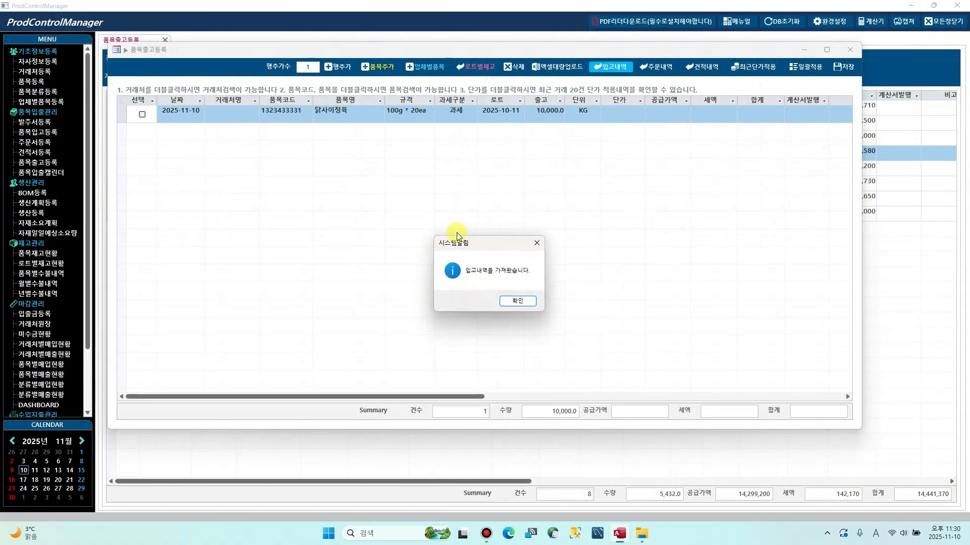
left_click(508, 302)
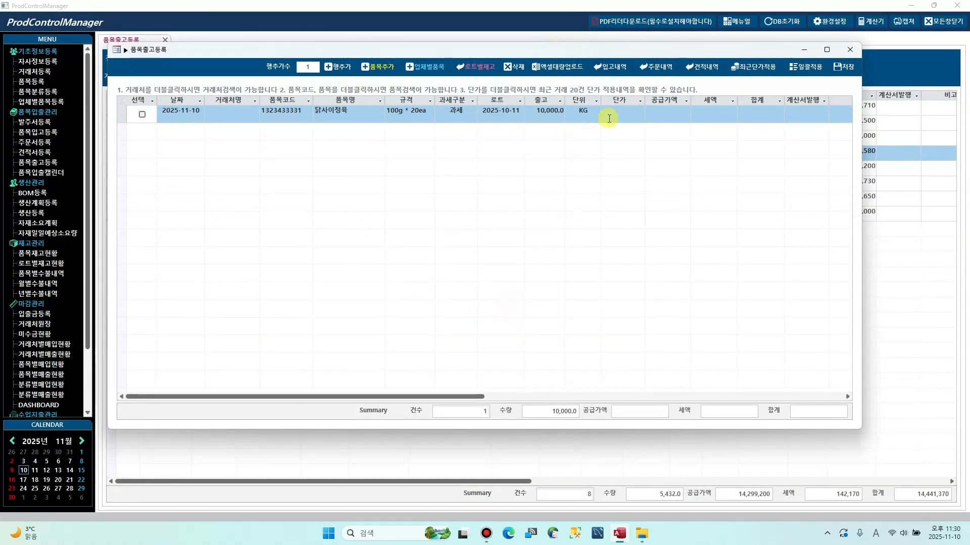
Set the unit price of the 닭사이정육 row to 5000 and try to save the shipment form
left_click(522, 113)
left_click(631, 116)
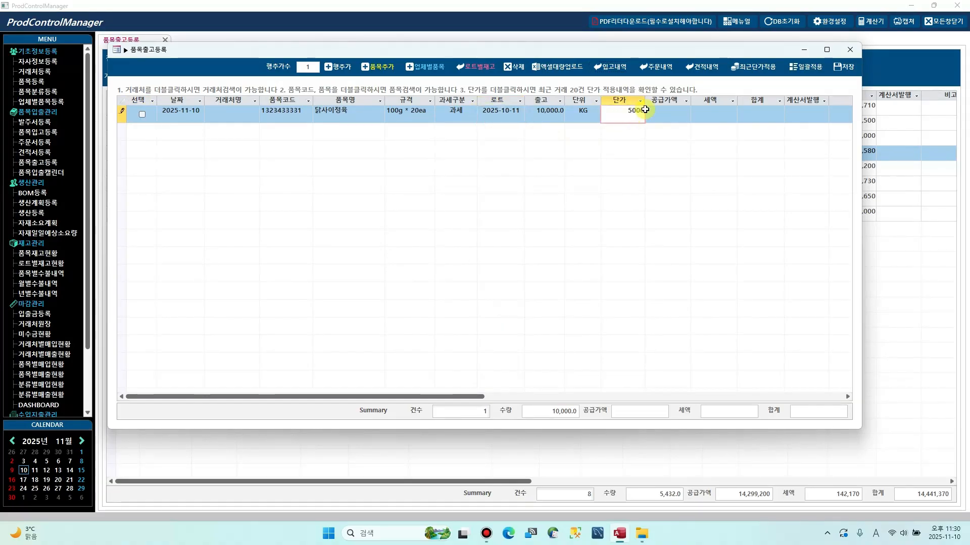
type("5000")
left_click(659, 109)
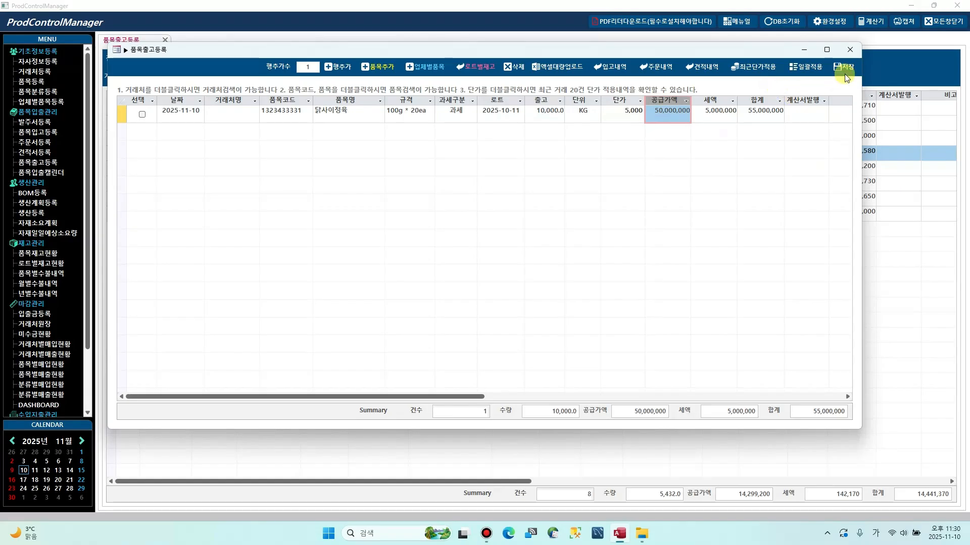
left_click(844, 68)
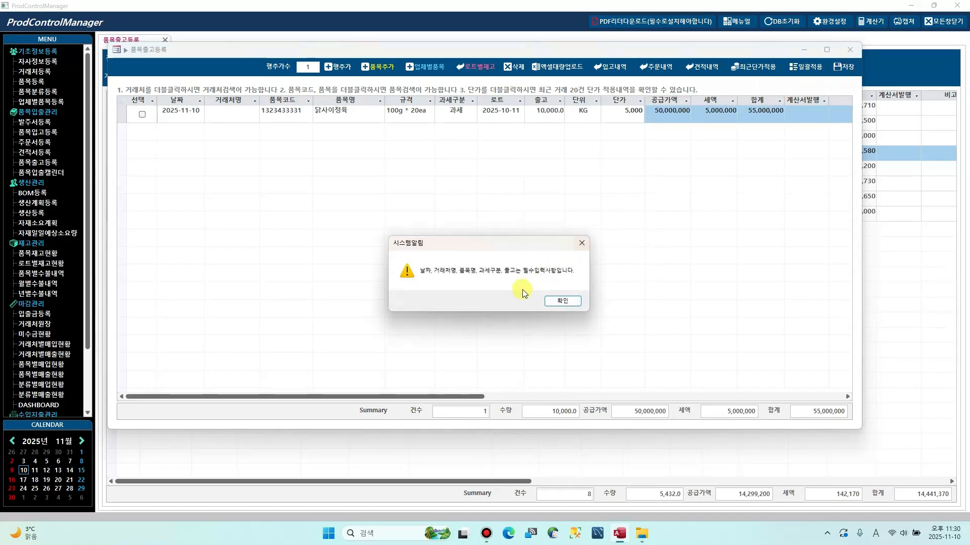
left_click(547, 302)
Set the customer of the 닭사이정육 row to BMZ푸드 and save the shipment
left_click(252, 113)
left_click(252, 113)
left_click(236, 139)
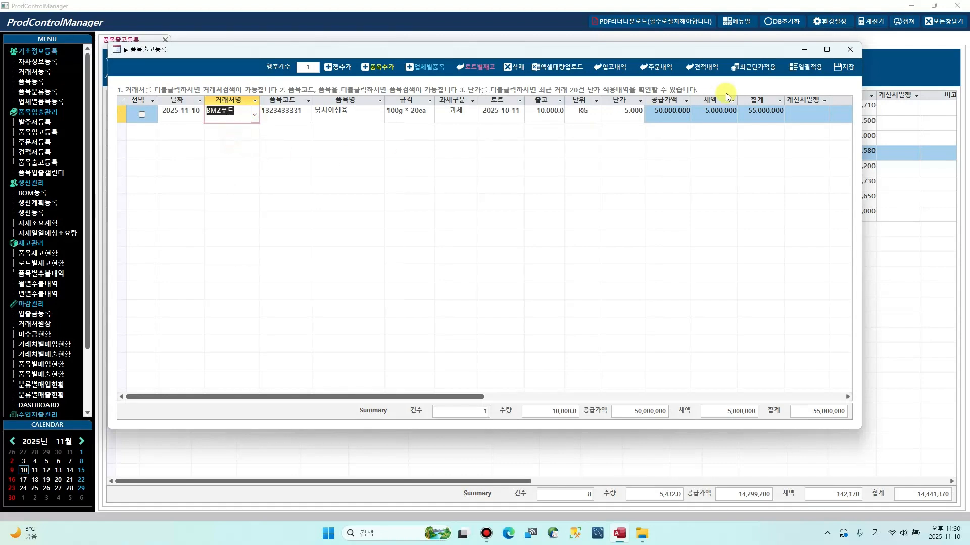
left_click(843, 67)
left_click(472, 303)
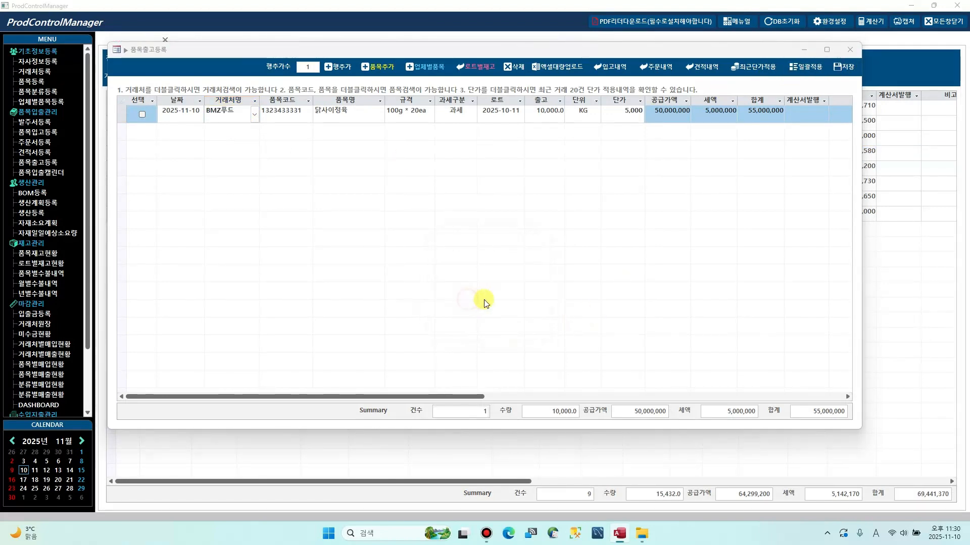
left_click(504, 298)
left_click(501, 151)
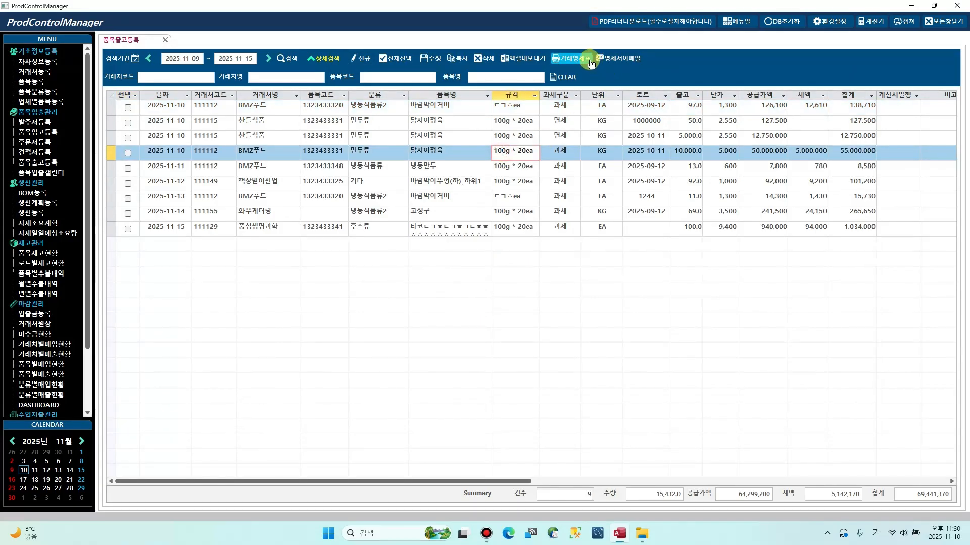
left_click(339, 156)
left_click(413, 196)
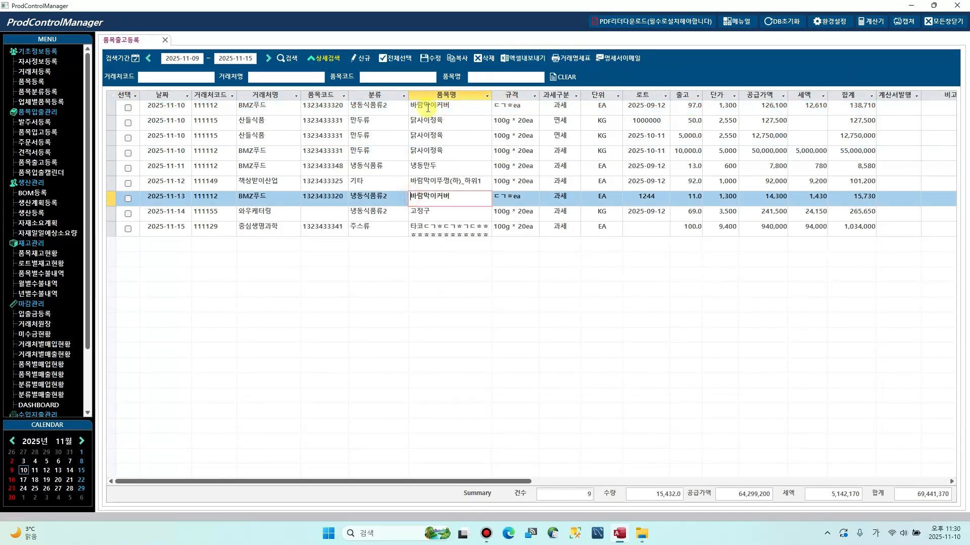
Open a new shipment registration form and import the 바이오특수 order from the order history (주문내역)
left_click(362, 58)
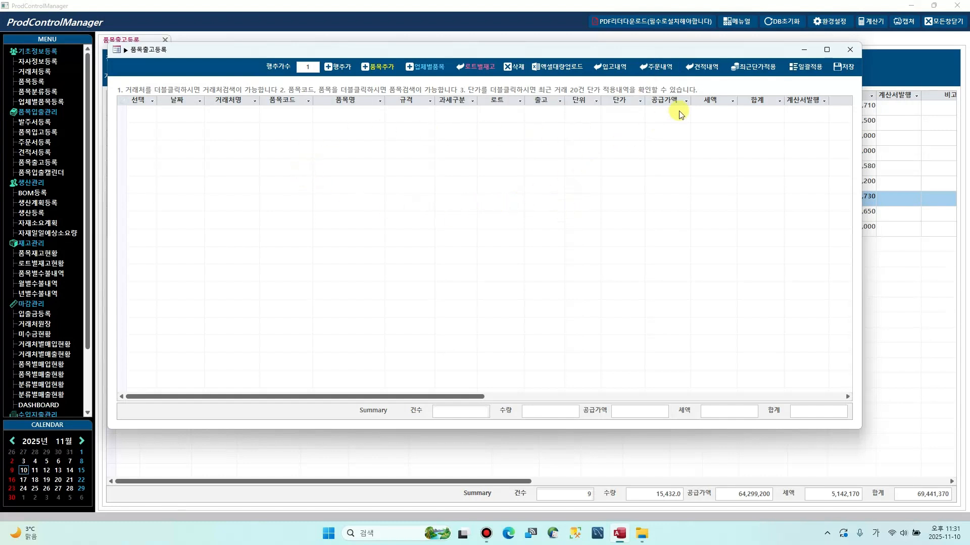
left_click(654, 67)
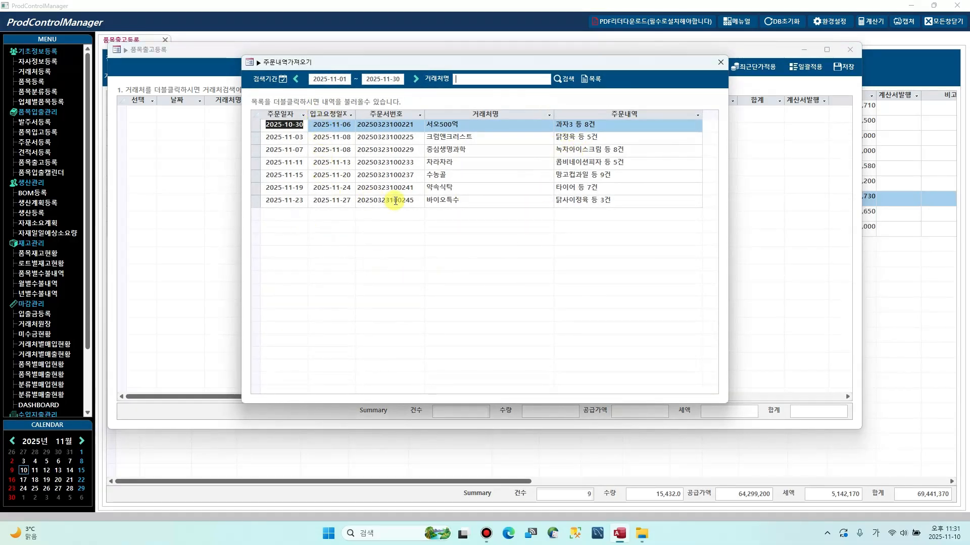
double_click(395, 201)
left_click(521, 303)
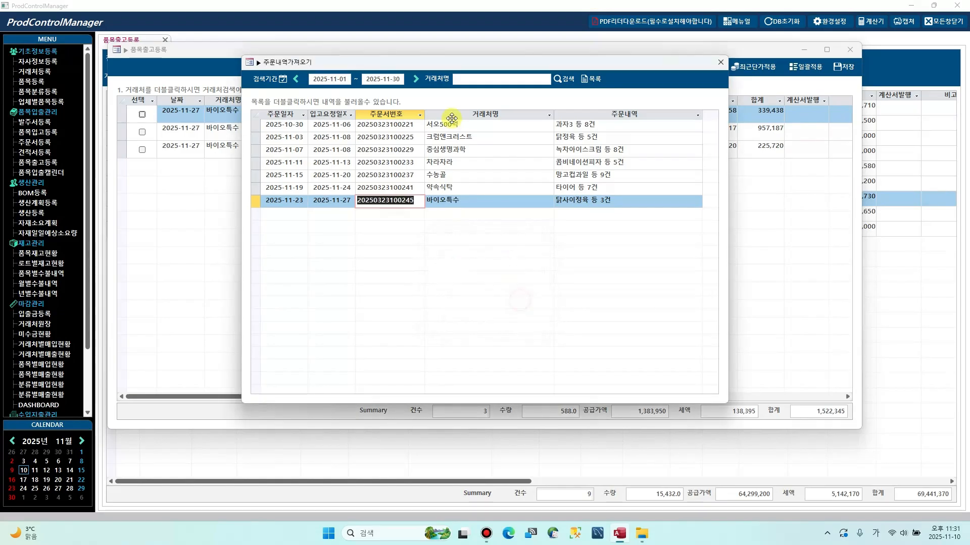
Import the 약속식탁 order into the same shipment form and close the order history
left_click_drag(429, 63, 425, 284)
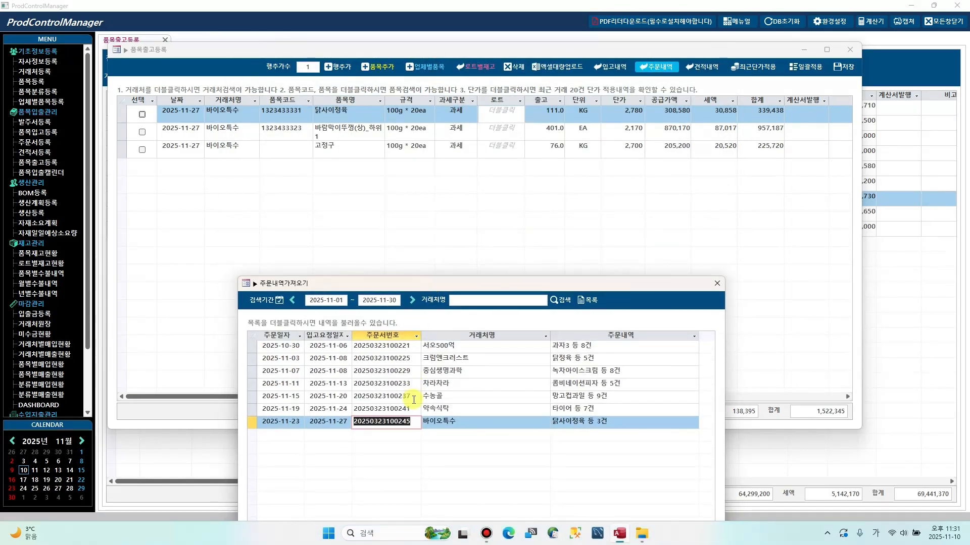
double_click(388, 409)
left_click(514, 303)
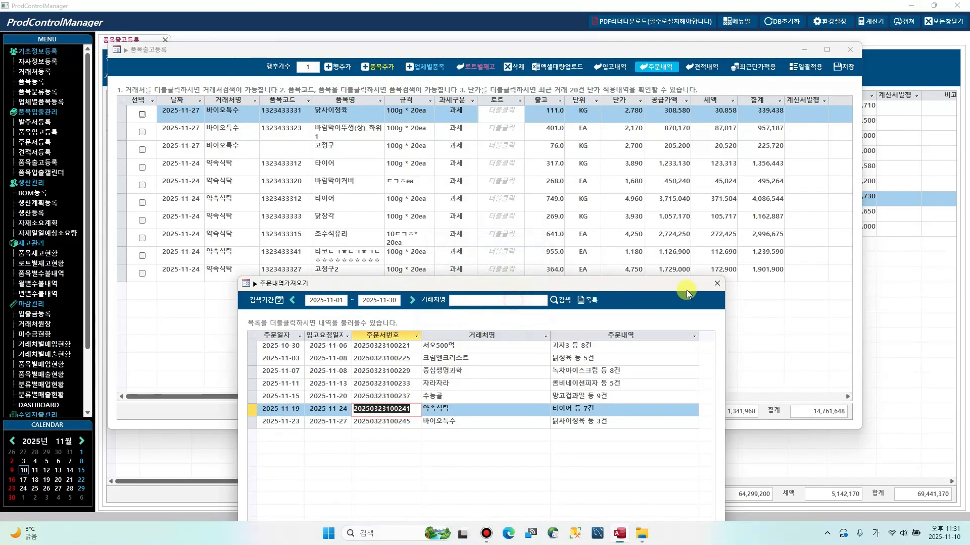
left_click(717, 284)
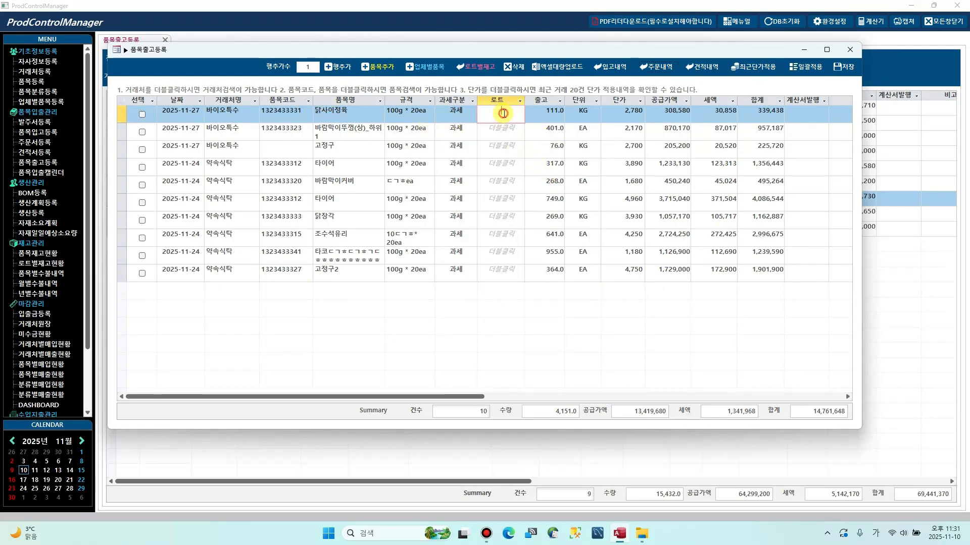
Assign lot 1000000 to the 닭사이정육 row and lot 2025-09-12 to the 바람막이뚜껑(상)_하위1 row
left_click(524, 117)
left_click(505, 115)
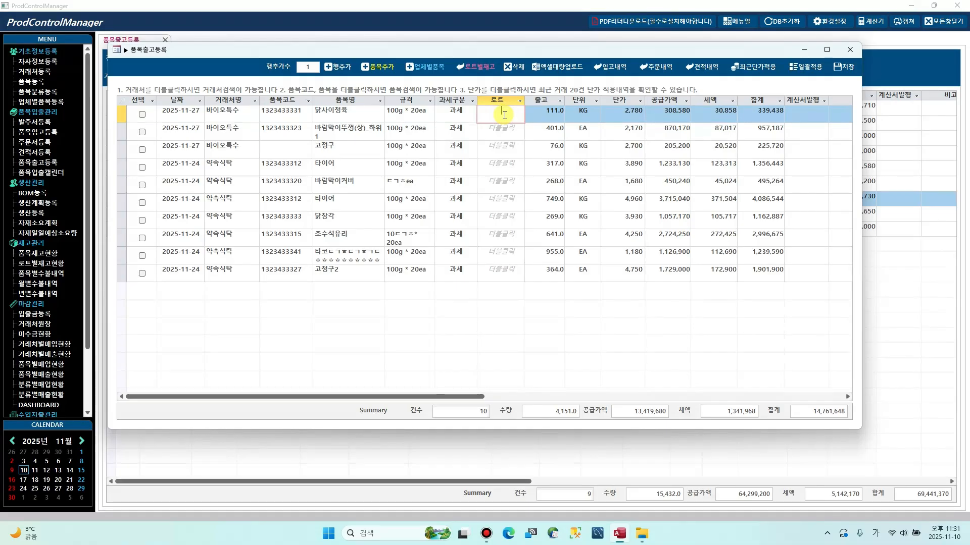
double_click(499, 111)
left_click(508, 134)
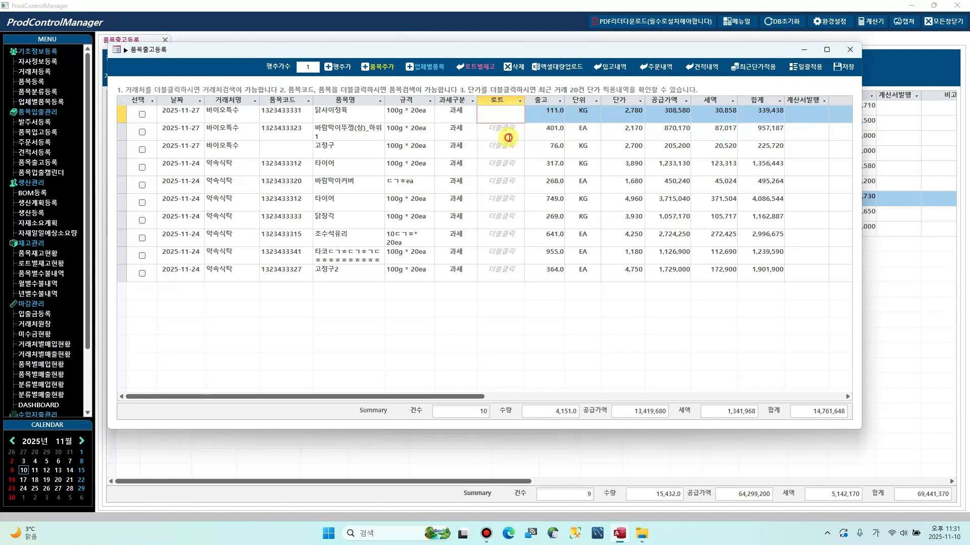
double_click(500, 132)
left_click(519, 161)
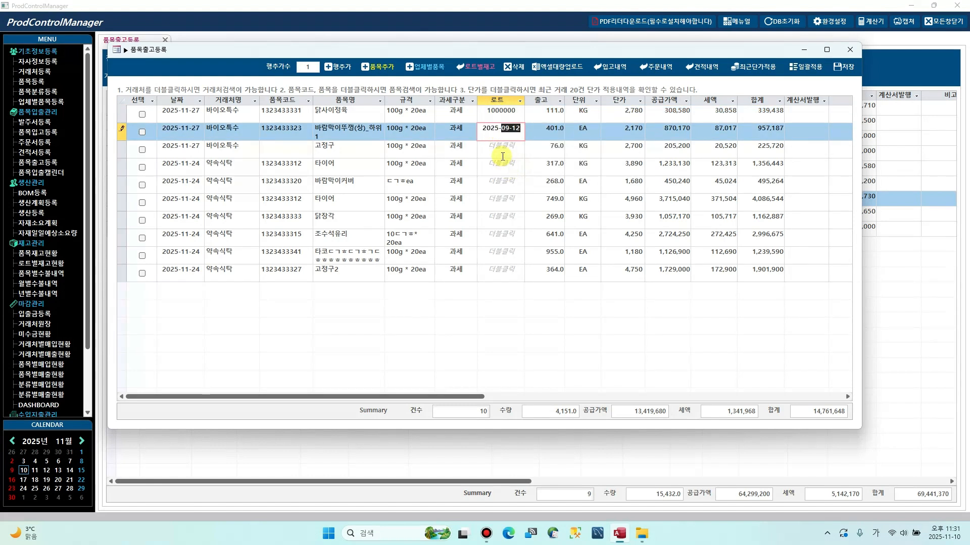
Assign lot 121212 to the 고정구 row and lot 1000000 to the 바람막이커버 row
double_click(502, 149)
type("121212")
double_click(496, 163)
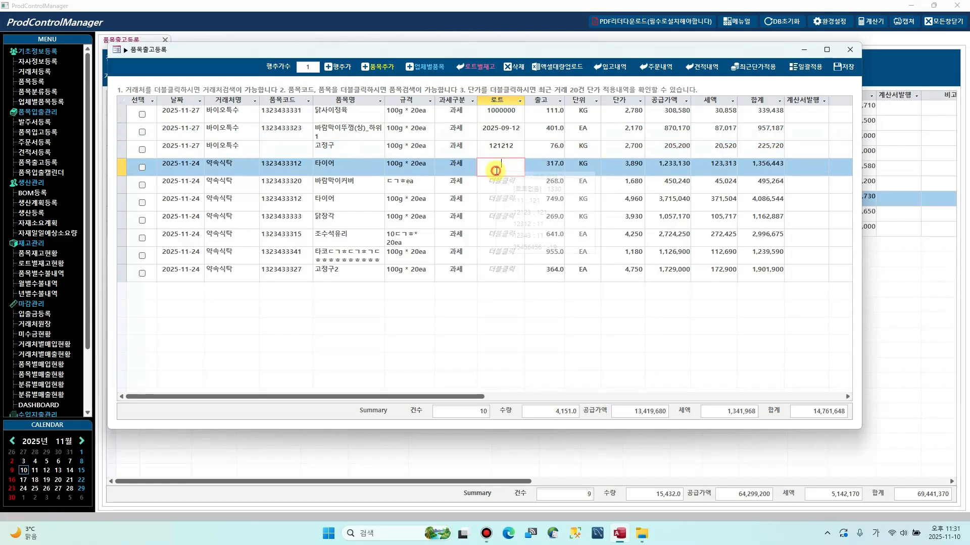
double_click(500, 185)
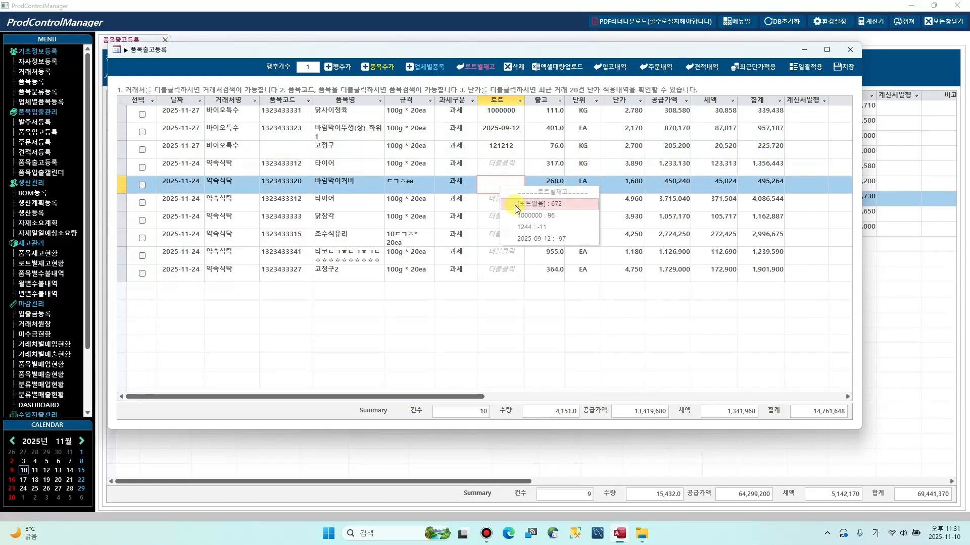
left_click(525, 216)
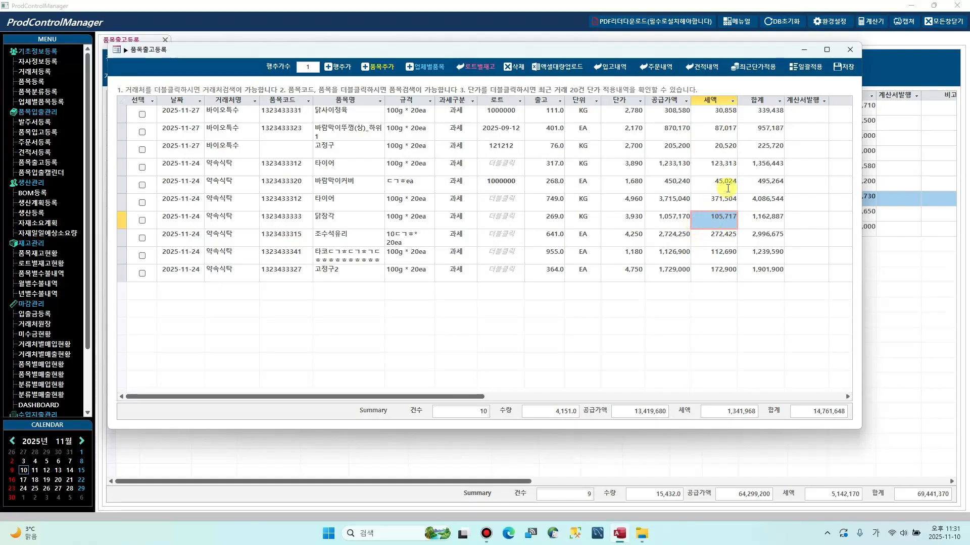
left_click(723, 187)
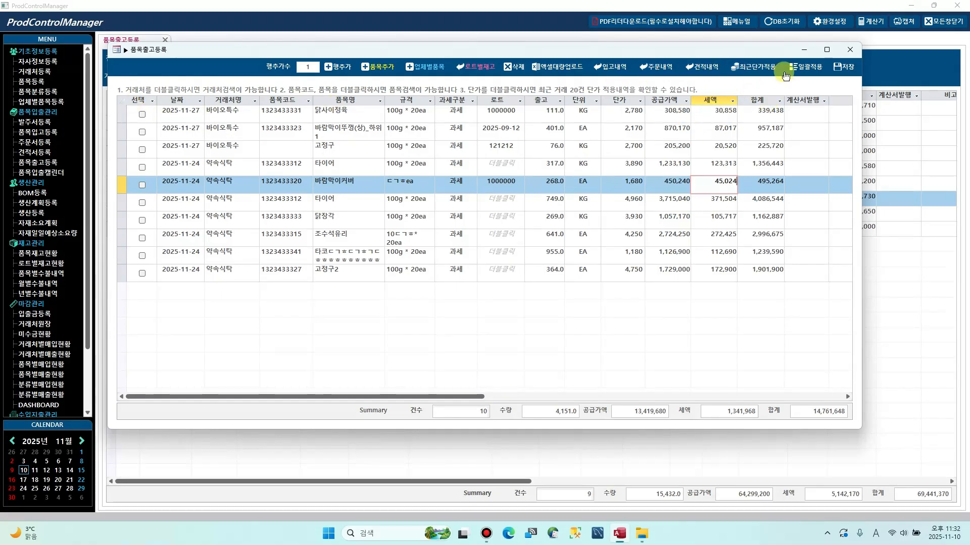
Save the completed shipment registration with its assigned lots
left_click(843, 66)
left_click(471, 302)
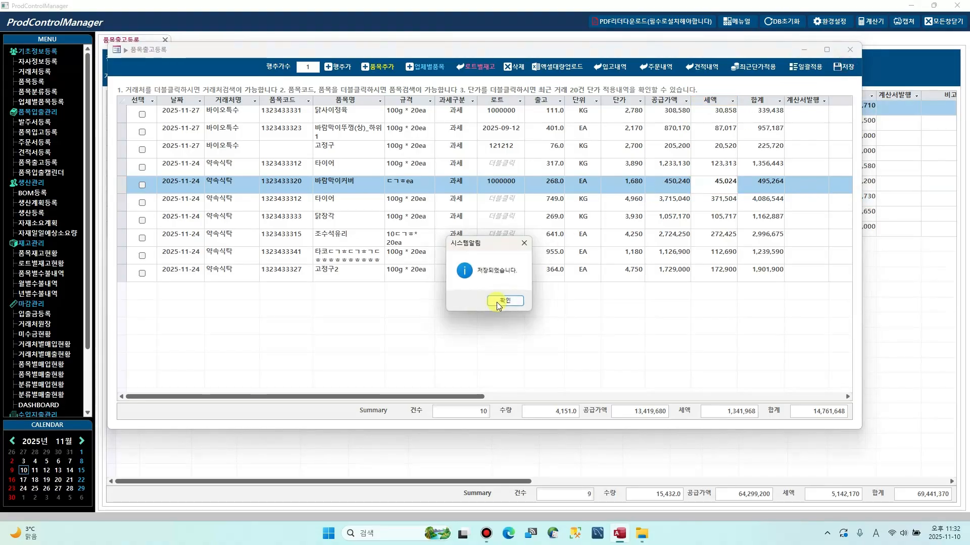
left_click(311, 136)
Open a new shipment registration form, import the 으뜸꽃 quotation from the quotation history (견적내역), and close the history
left_click(365, 64)
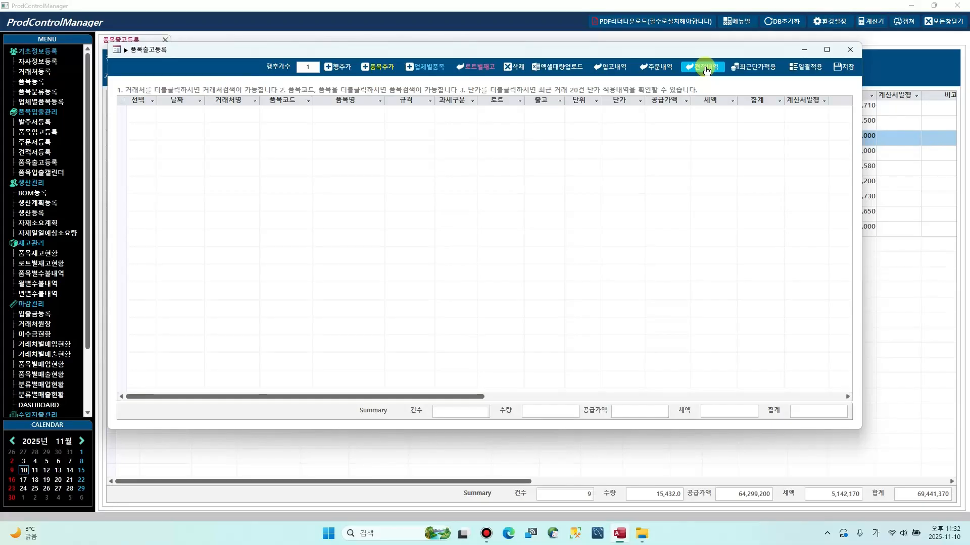
left_click(705, 67)
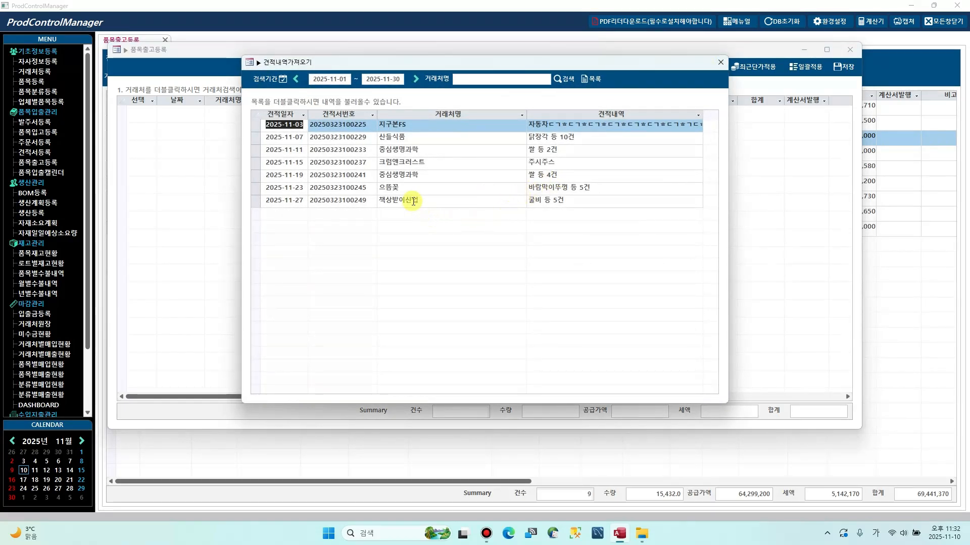
double_click(399, 187)
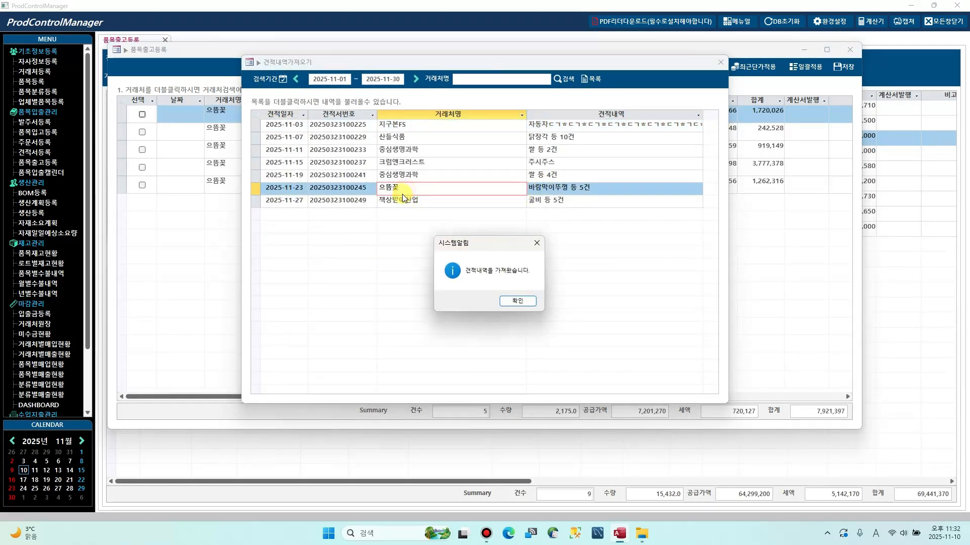
left_click(530, 299)
left_click(720, 62)
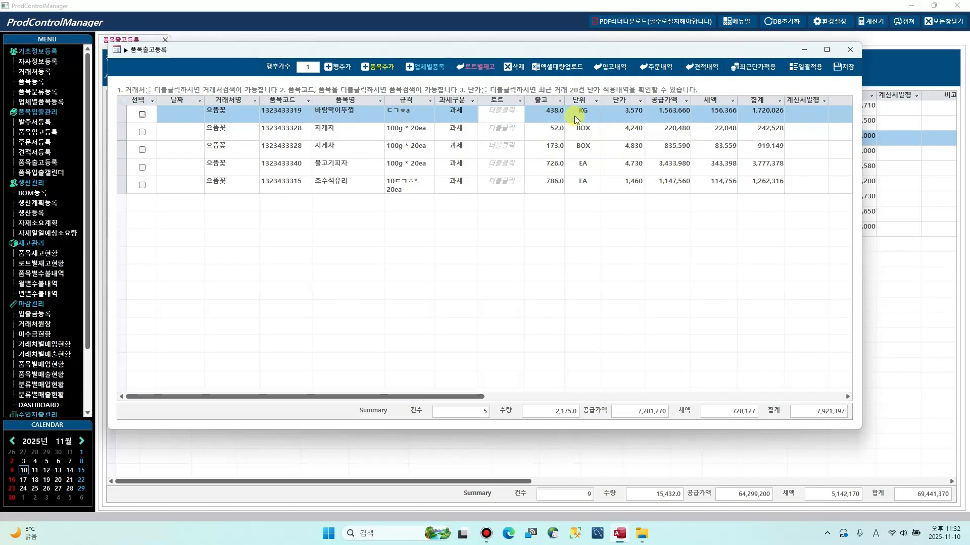
Close the shipment form holding the imported 으뜸꽃 quotation without saving it
left_click(187, 115)
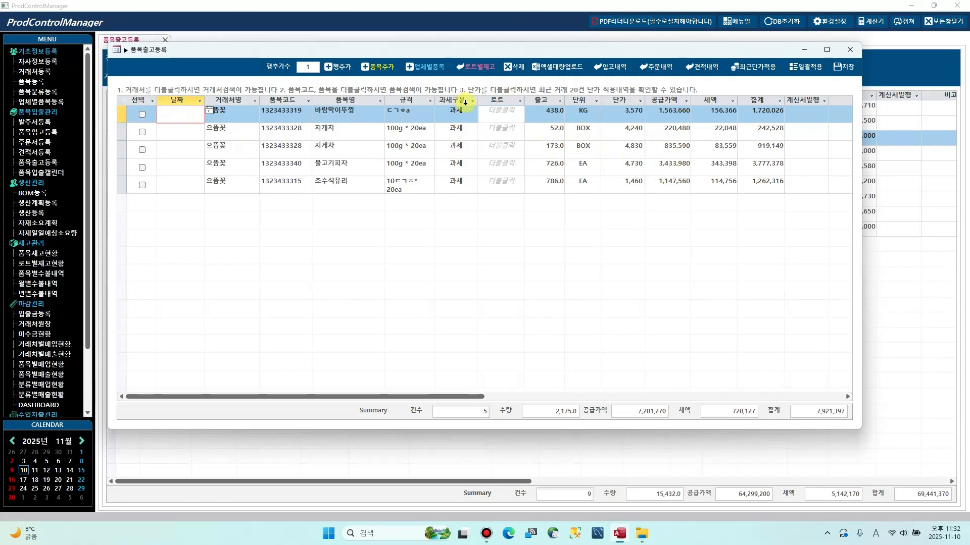
left_click(464, 115)
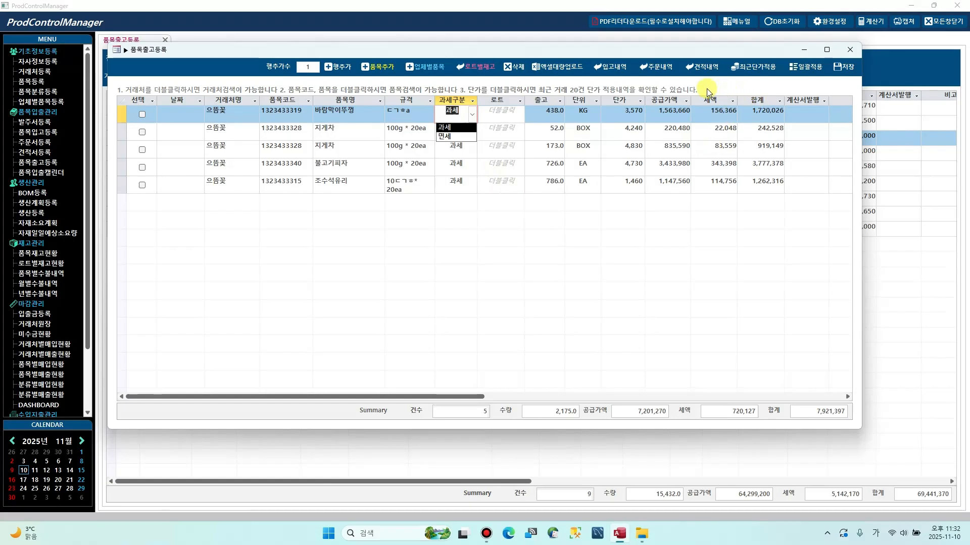
left_click(850, 49)
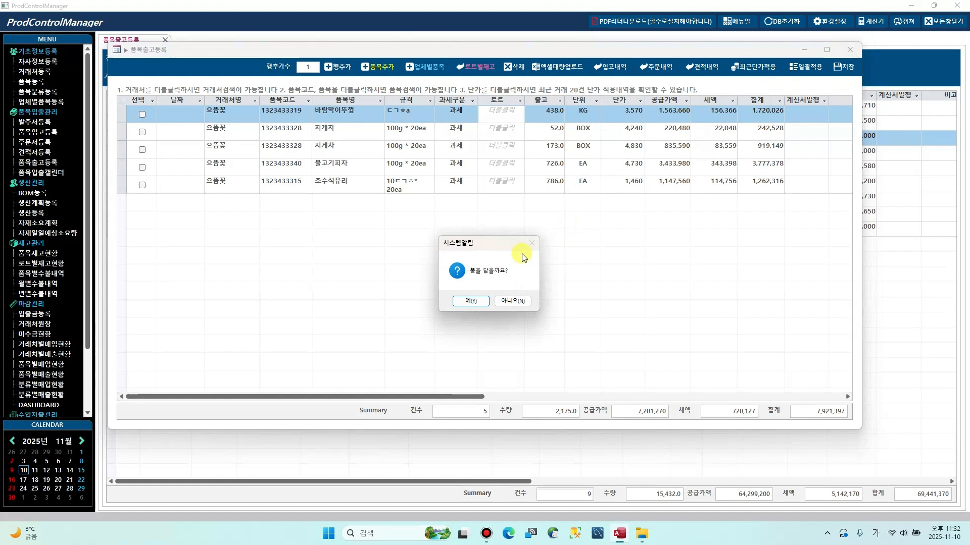
left_click(471, 298)
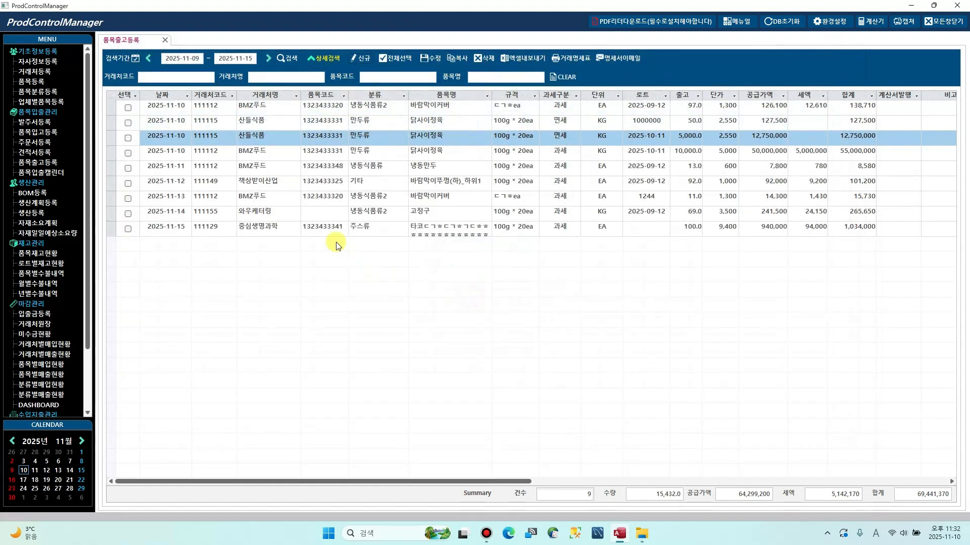
Examine the dates and customers of the listed shipments to compare which rows share the same date and customer
left_click(310, 181)
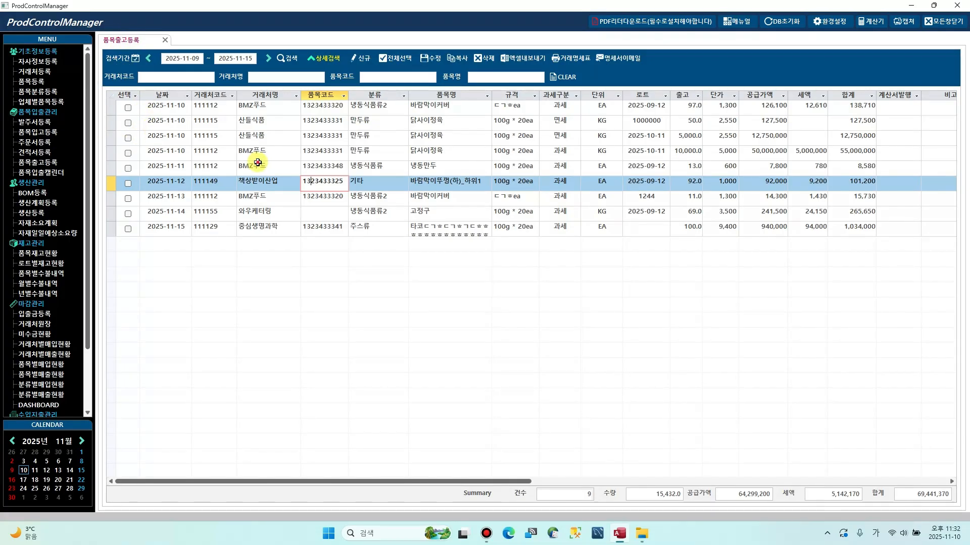
left_click(284, 167)
left_click(229, 151)
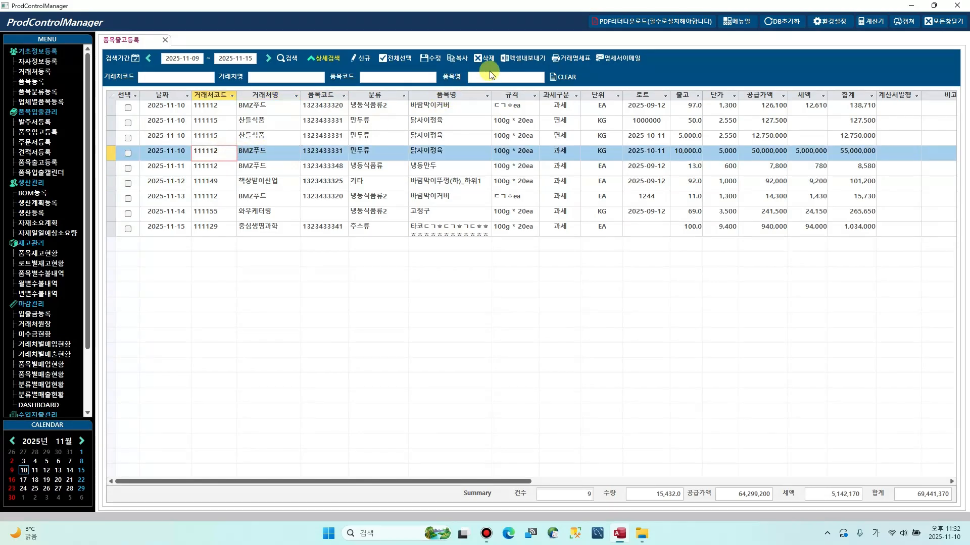
left_click(160, 107)
left_click(166, 121)
left_click(174, 137)
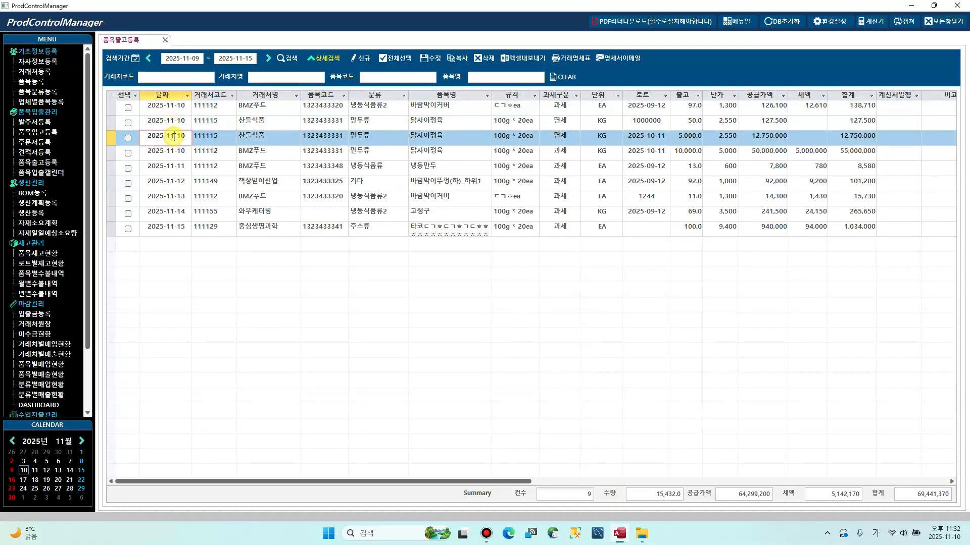
left_click(170, 108)
left_click(169, 122)
left_click(168, 137)
left_click(170, 152)
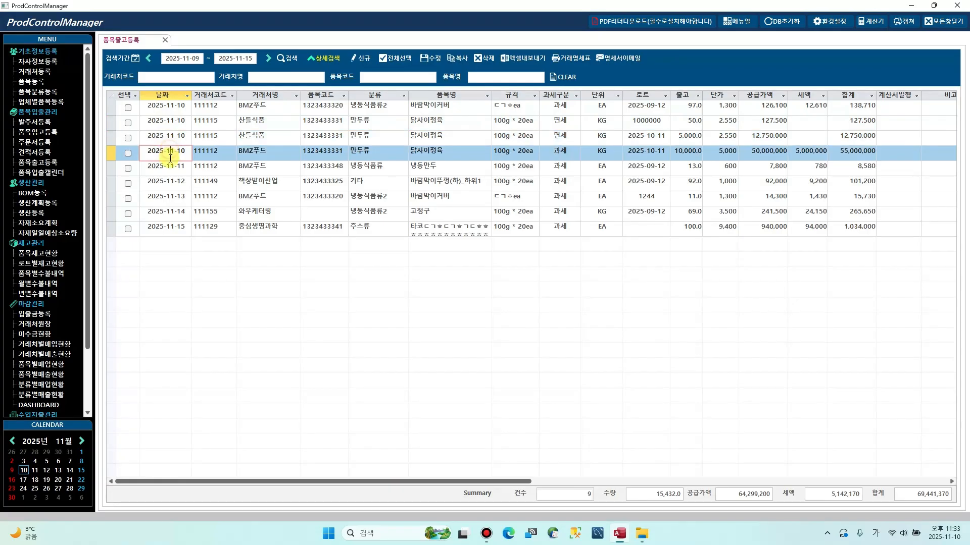
left_click(250, 107)
left_click(251, 122)
left_click(251, 136)
left_click(251, 151)
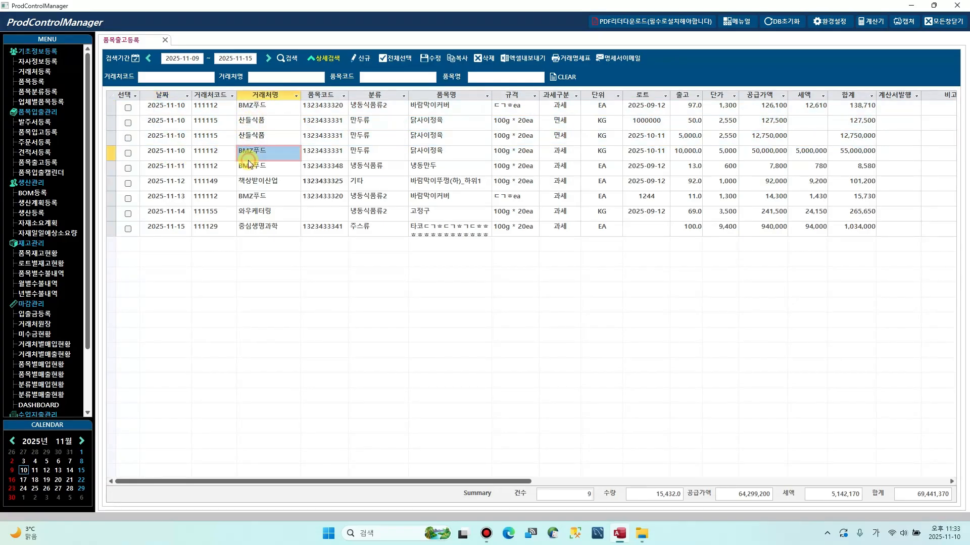
left_click(198, 150)
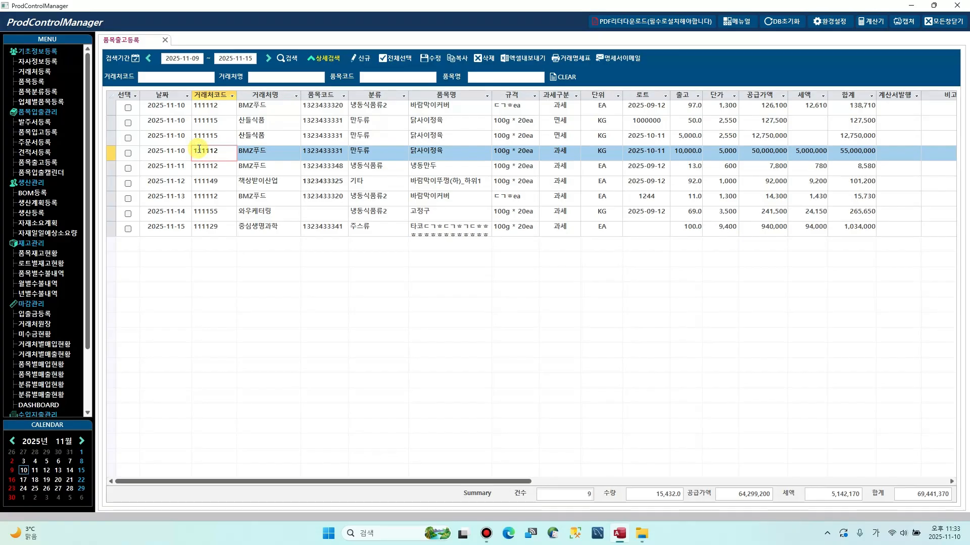
left_click(174, 126)
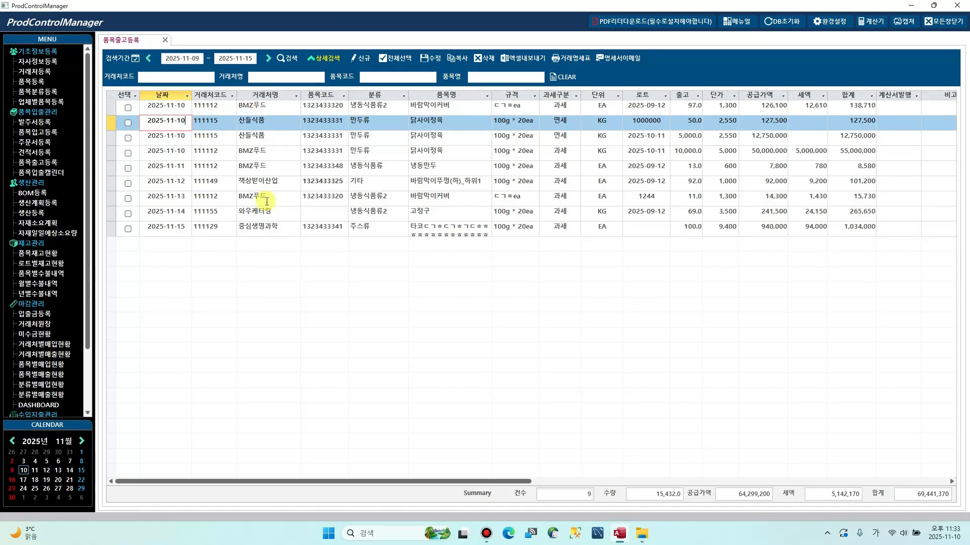
Select all listed shipments and try to issue a transaction statement (거래명세표) for them
left_click(115, 96)
left_click(396, 58)
left_click(572, 58)
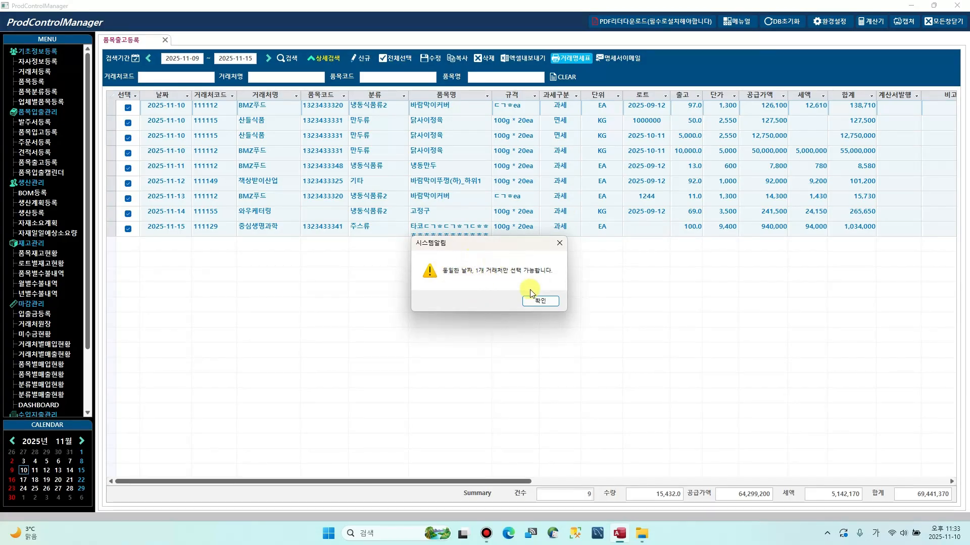
left_click(539, 301)
left_click(338, 168)
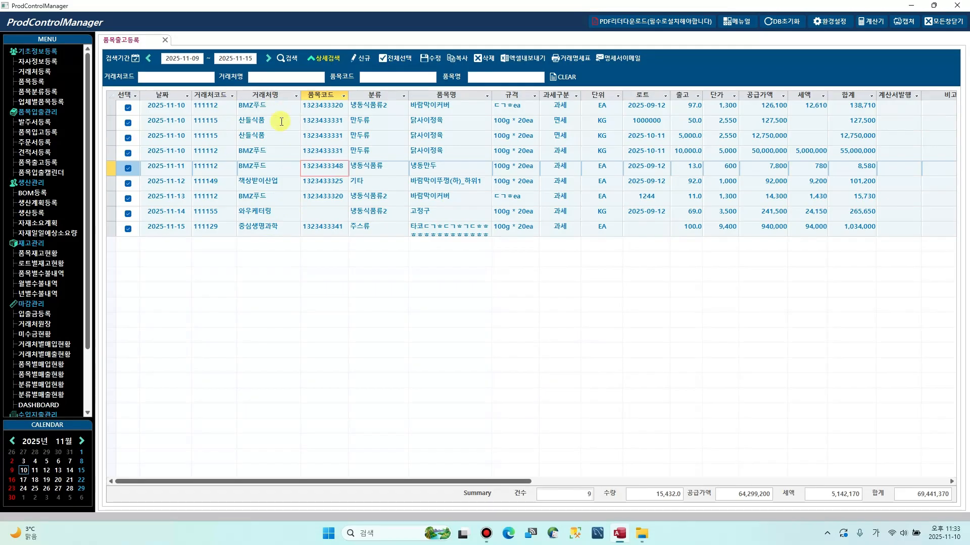
left_click(424, 61)
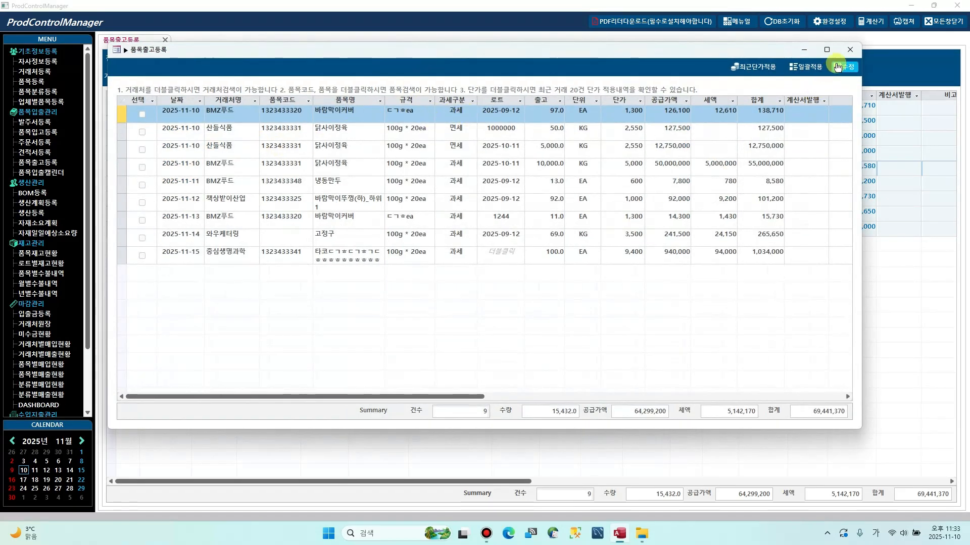
left_click(850, 48)
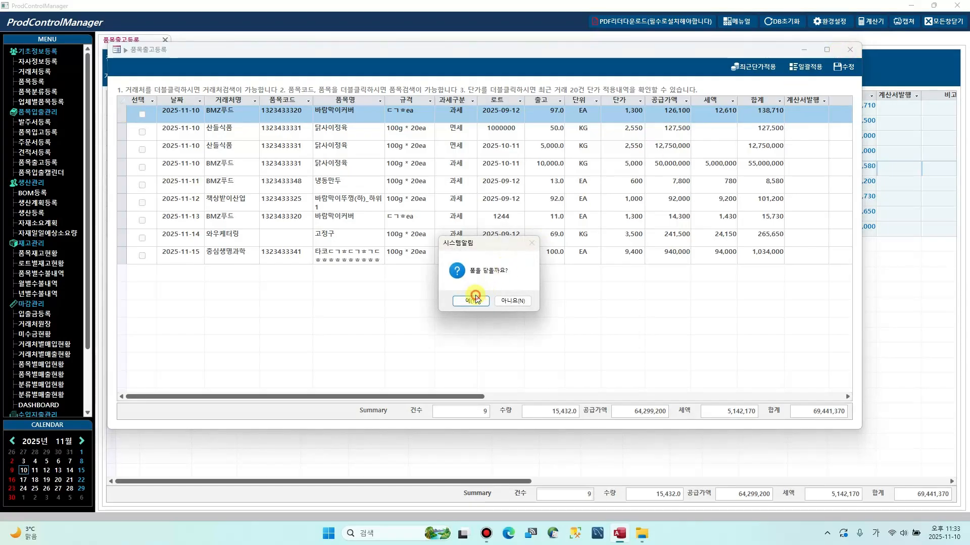
left_click(512, 302)
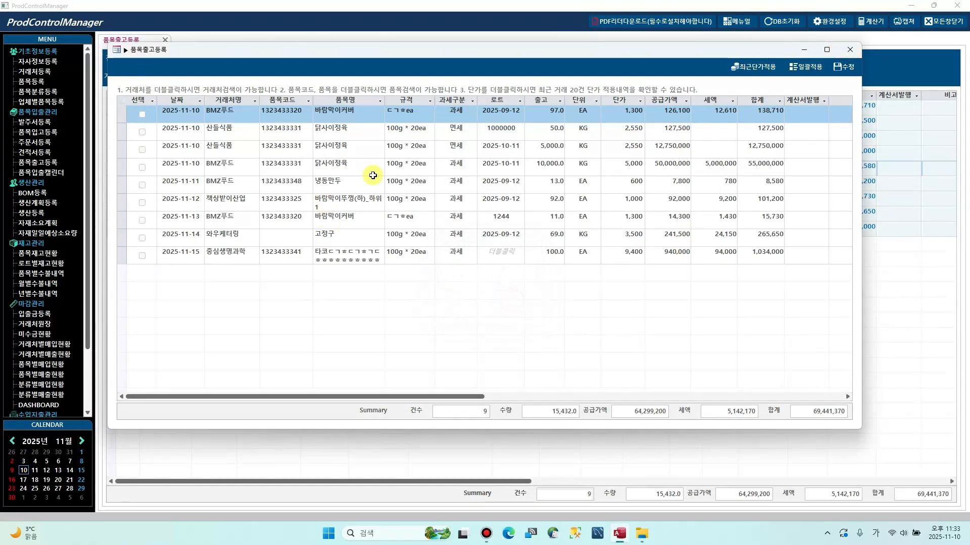
left_click(467, 298)
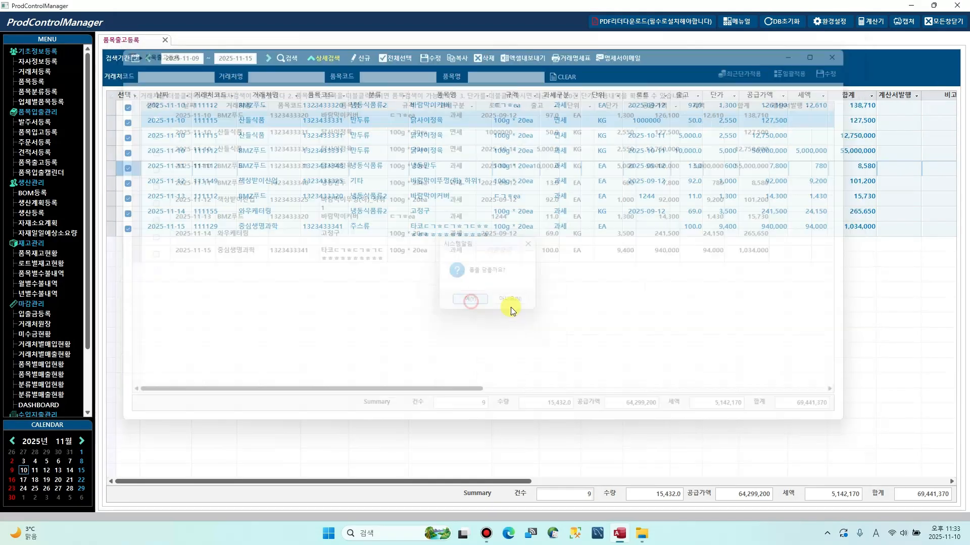
left_click(201, 105)
left_click(293, 58)
Select all the listed shipments from 2025-11-10 to 2025-11-15 and open them for editing
left_click(182, 111)
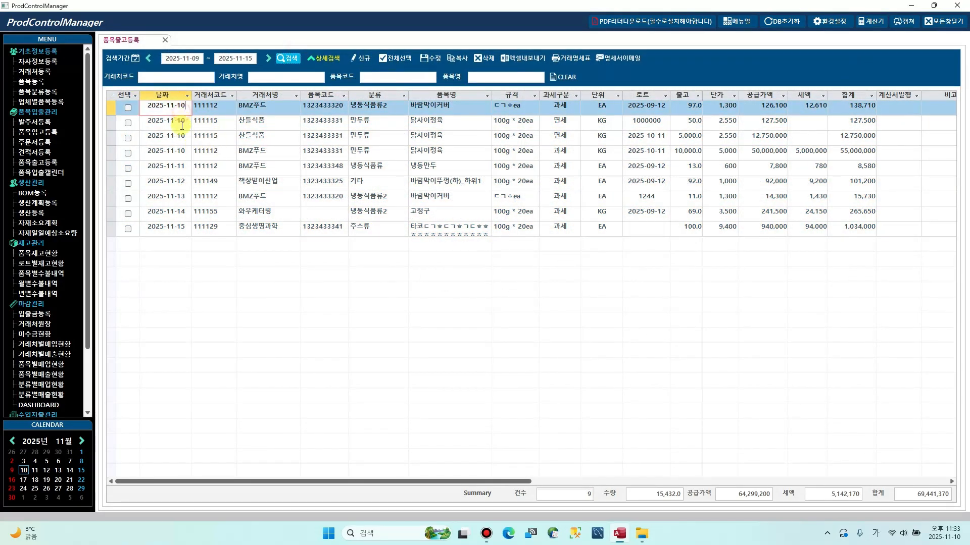
left_click(182, 175)
left_click(182, 196)
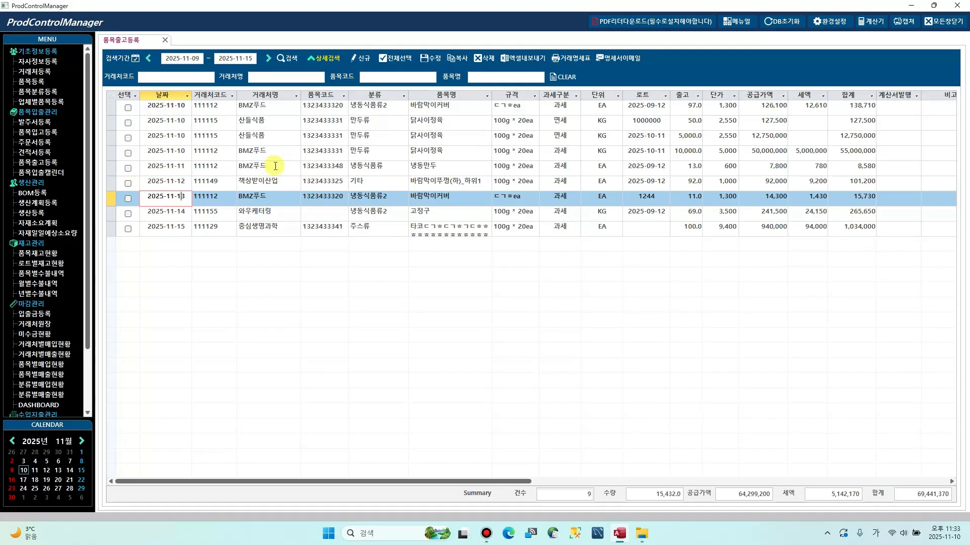
left_click(270, 106)
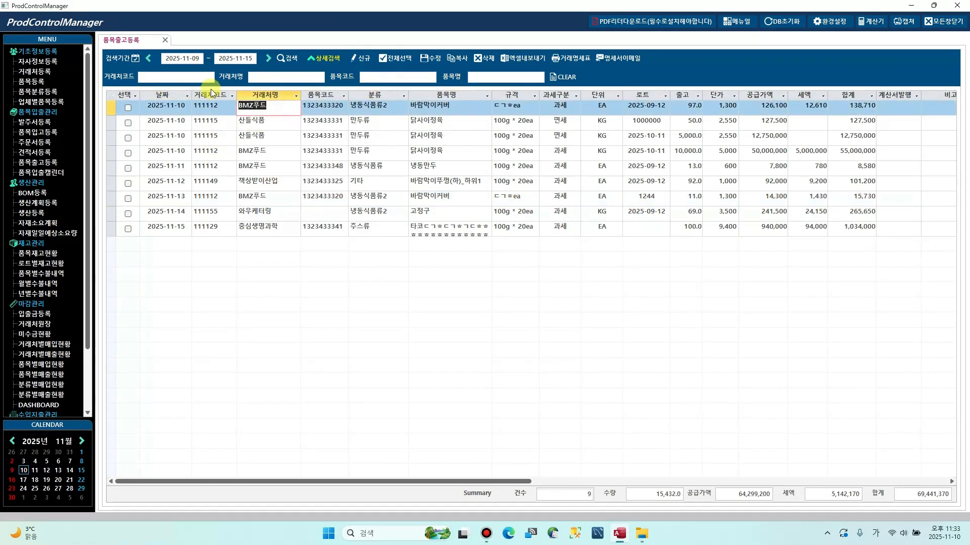
left_click(124, 95)
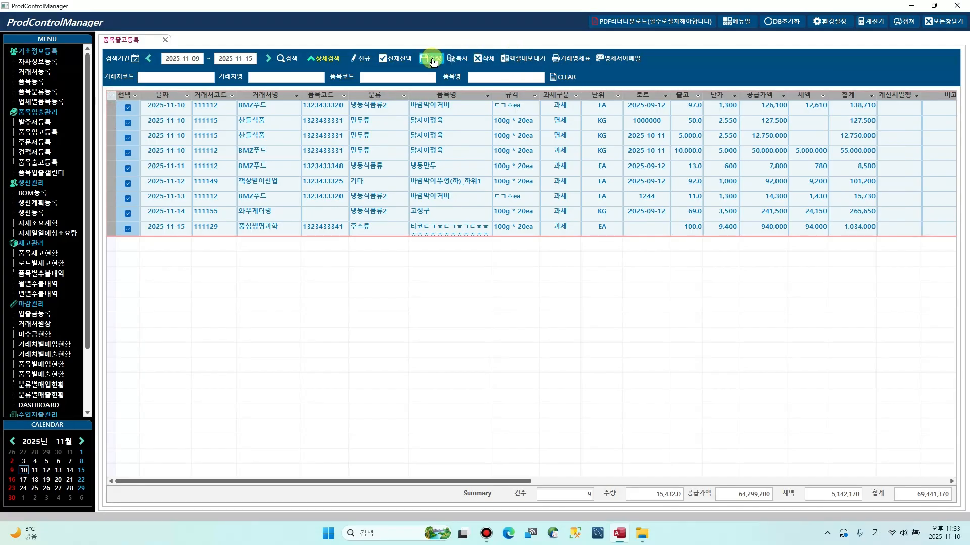
left_click(432, 59)
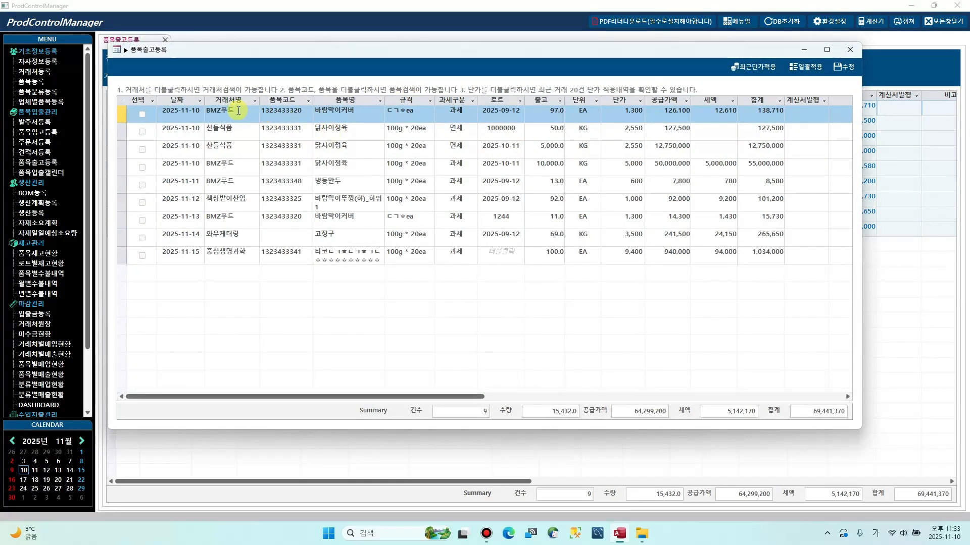
Copy the customer BMZ푸드 from the first row into every row that has a different customer
left_click_drag(238, 114, 159, 95)
key("ctrl+c")
key("Down")
key("ctrl+v")
key("Down")
key("ctrl+v")
key("Down")
key("Down")
key("Down")
key("ctrl+v")
key("Down")
key("Down")
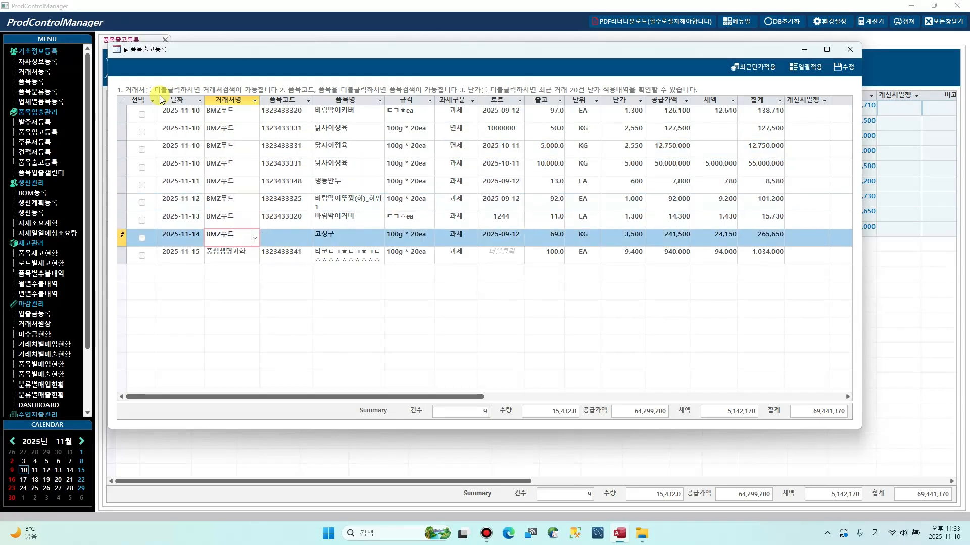
key("Down")
key("ctrl+v")
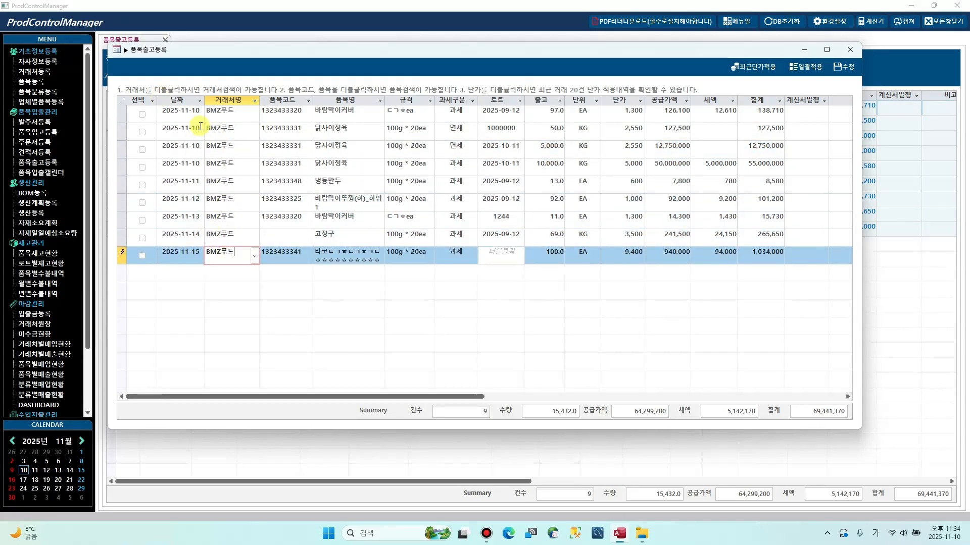
Copy the date 2025-11-10 into the last five shipment rows so every row has the same date
left_click(112, 107)
key("Down")
key("Down")
key("Down")
key("Down")
key("ctrl+v")
key("Down")
key("ctrl+v")
key("Down")
key("ctrl+v")
key("Down")
key("ctrl+v")
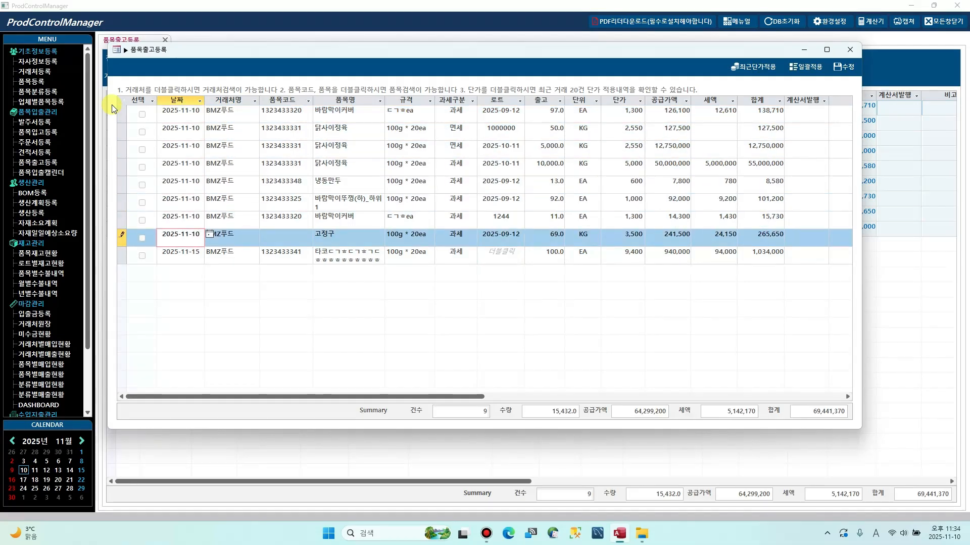
key("Down")
key("ctrl+v")
Save the edited shipments and close the confirmations
left_click(847, 68)
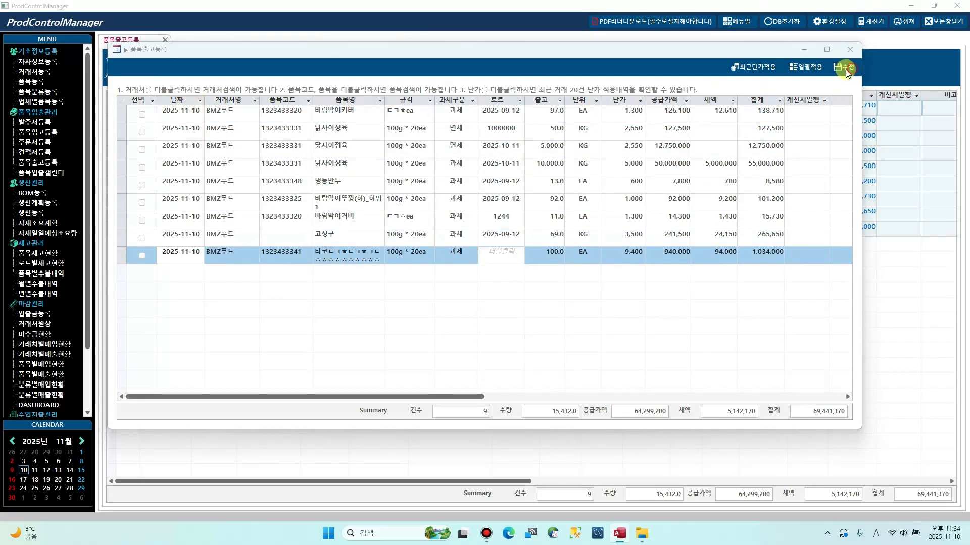
left_click(462, 302)
left_click(496, 301)
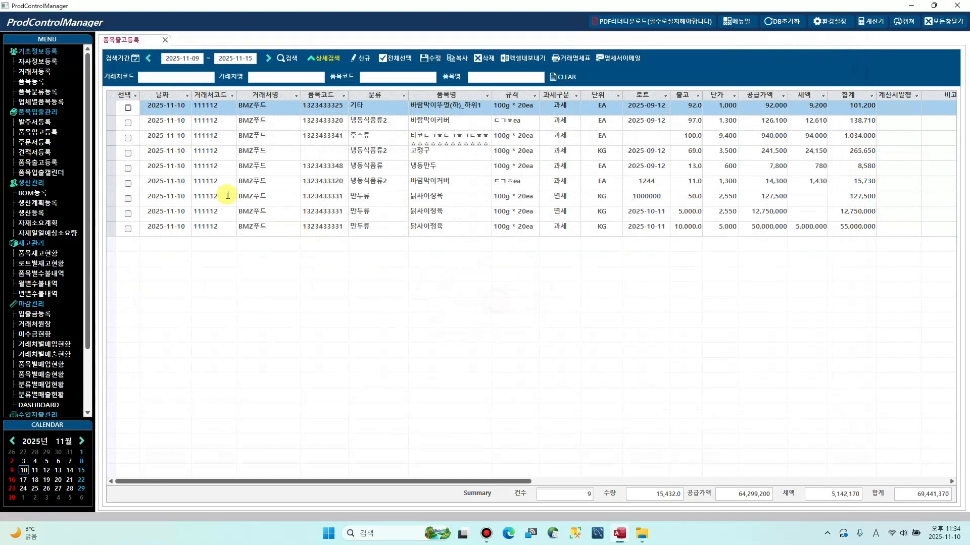
Select all listed shipments and issue their transaction statement (거래명세표) with amounts shown (금액표시 O)
left_click(124, 95)
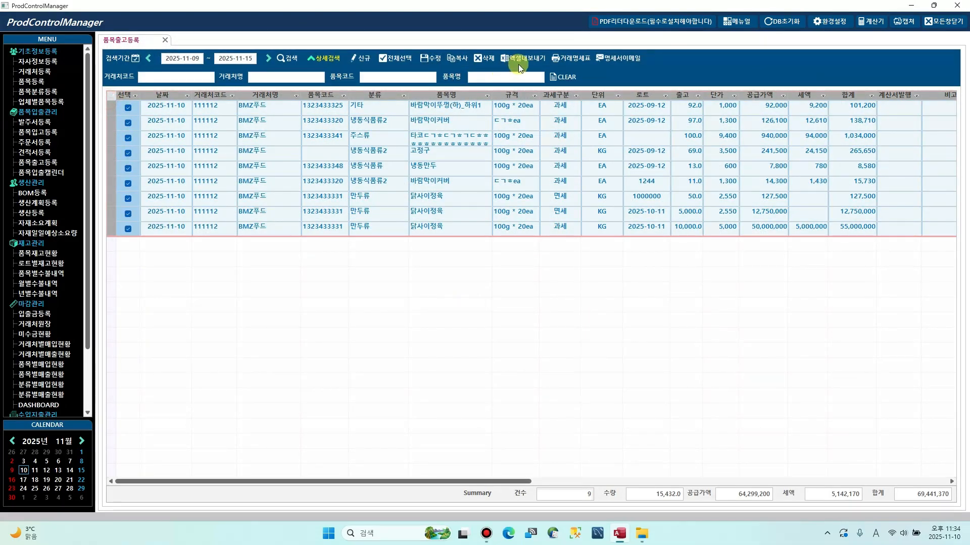
left_click(571, 58)
left_click(543, 77)
left_click(377, 152)
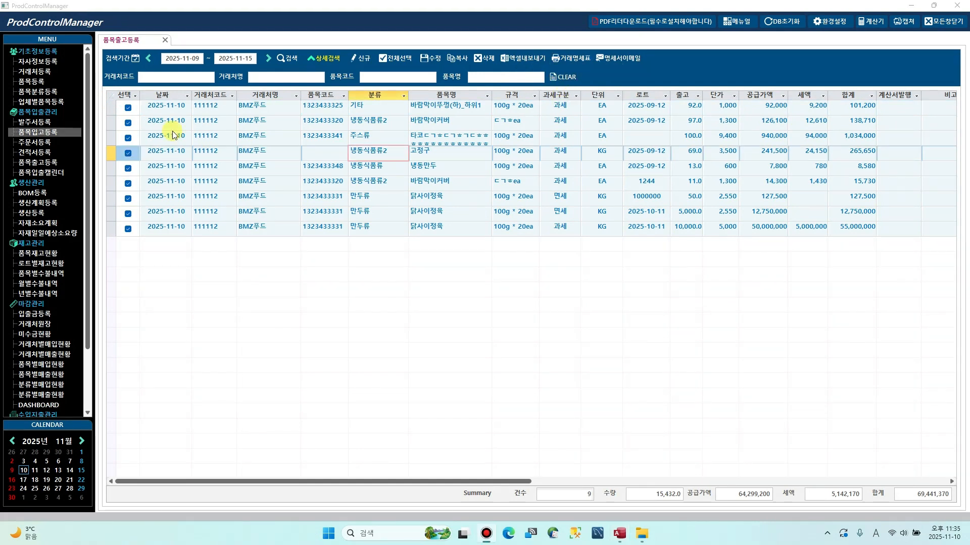
left_click(533, 137)
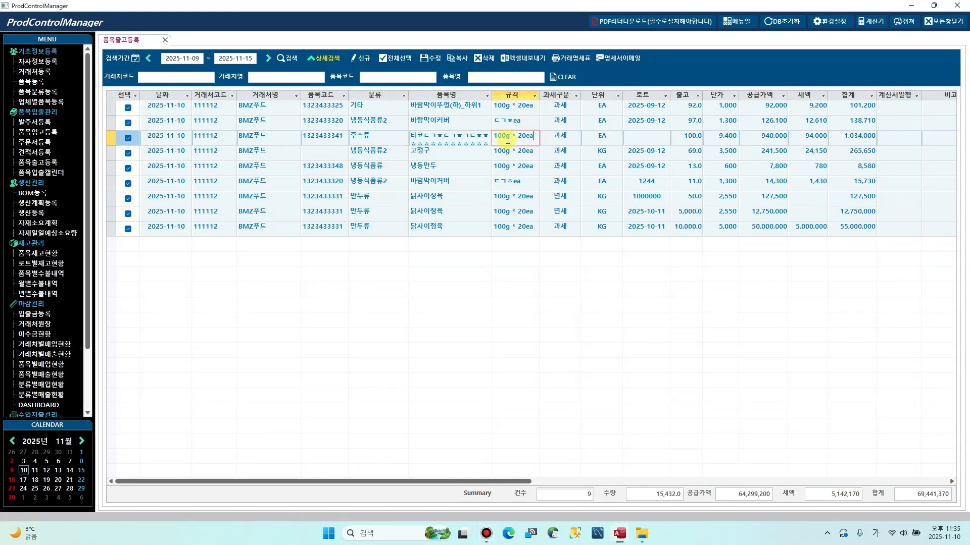
left_click(572, 66)
left_click(580, 70)
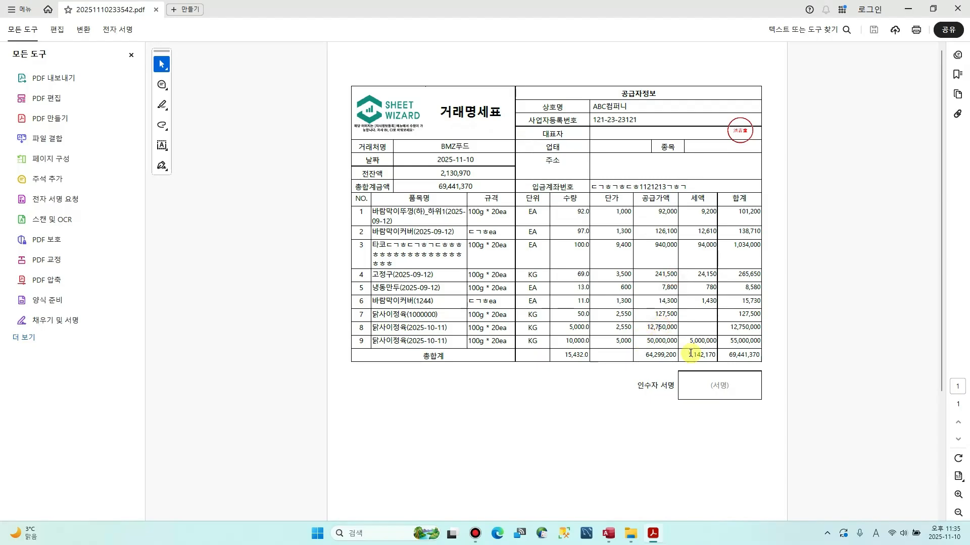
Review the items, totals and header of the issued transaction statement PDF and close it
left_click_drag(756, 361, 443, 112)
left_click(600, 218)
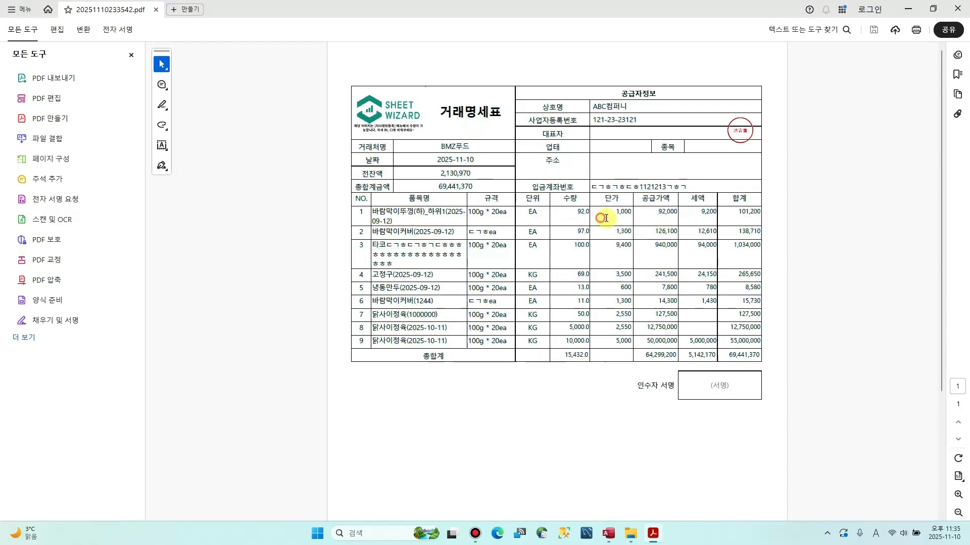
left_click(955, 7)
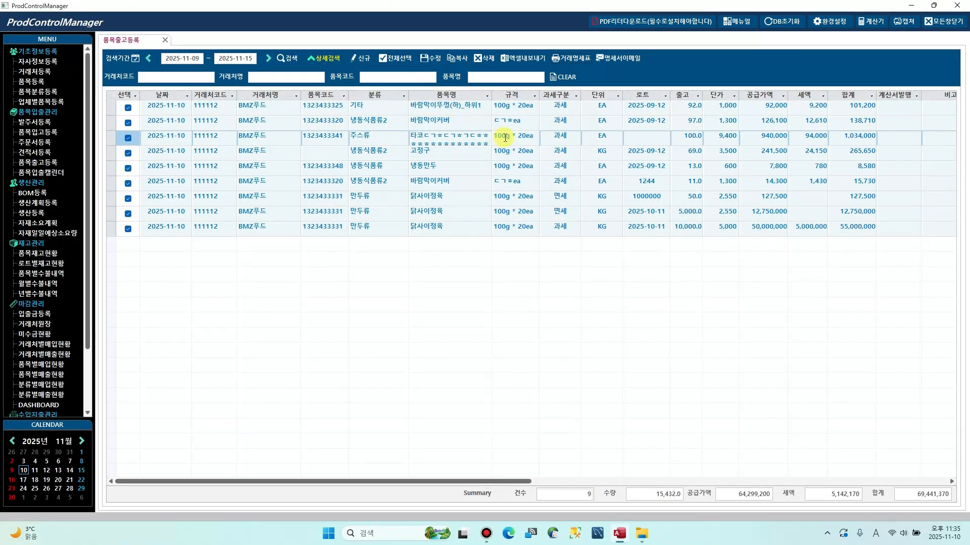
Set the transaction statement type to 타입2 in the environment settings, and issue and review the statement with amounts shown
left_click(829, 24)
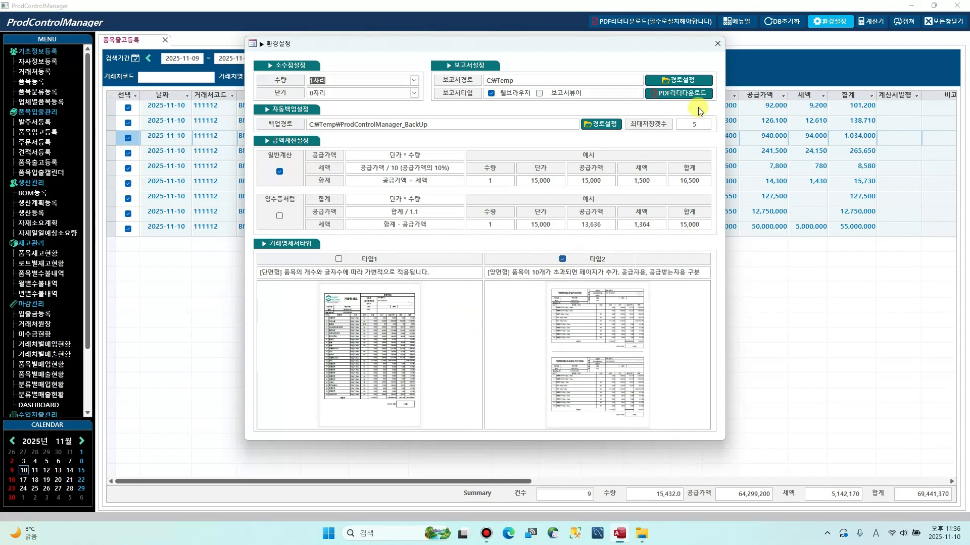
left_click(715, 44)
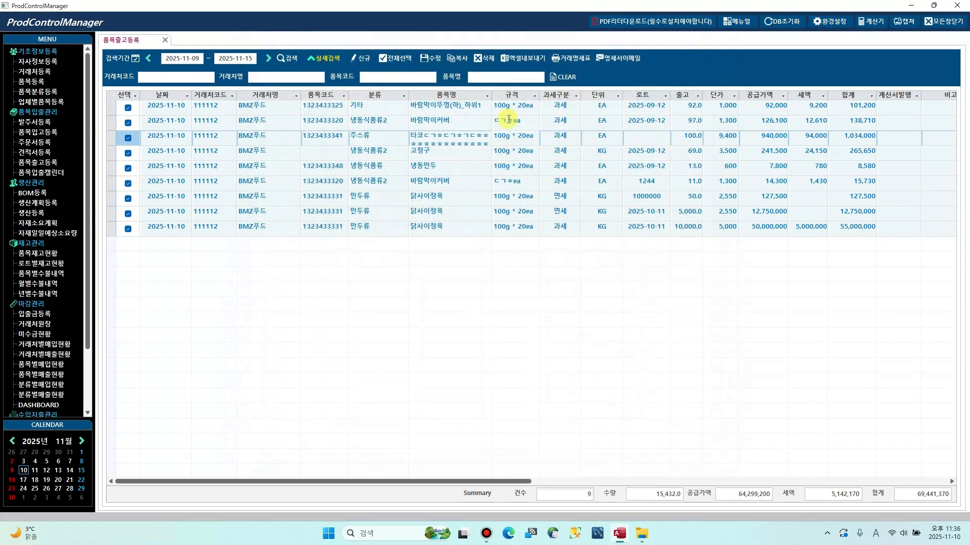
left_click(569, 62)
left_click(582, 66)
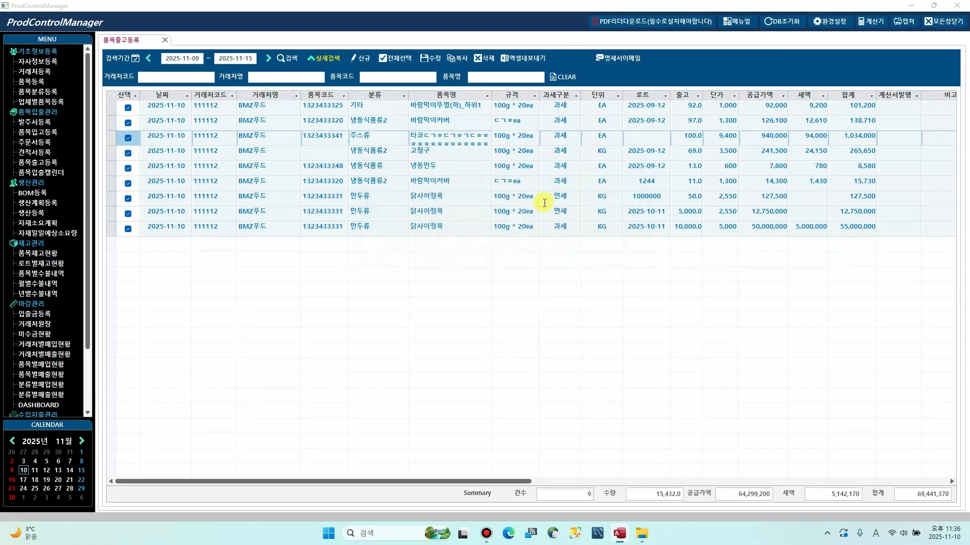
scroll(606, 298, "down", 4)
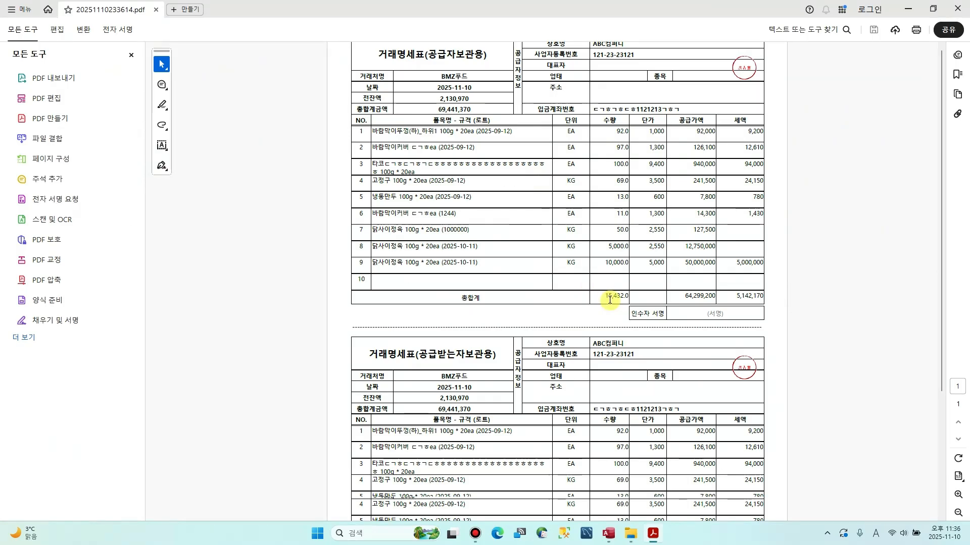
scroll(601, 293, "up", 4)
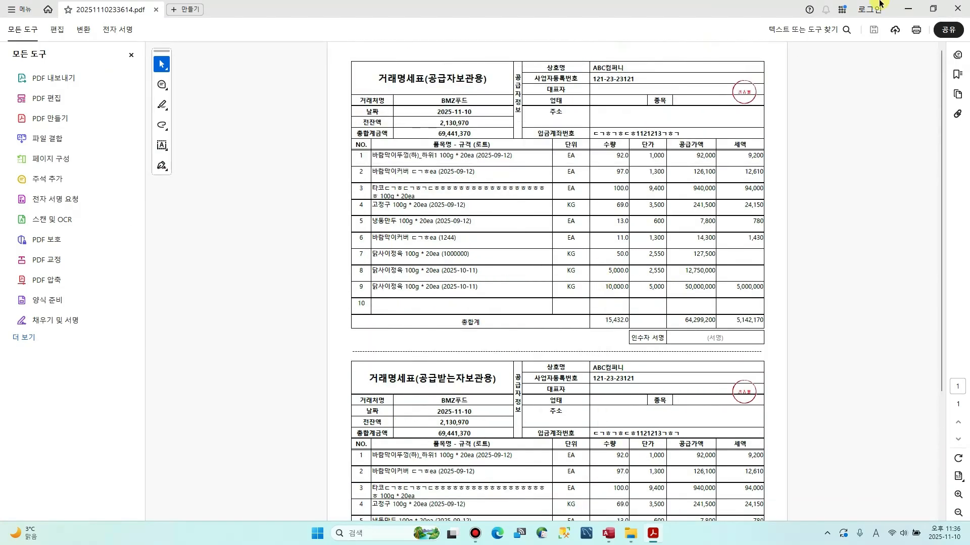
key("alt+F4")
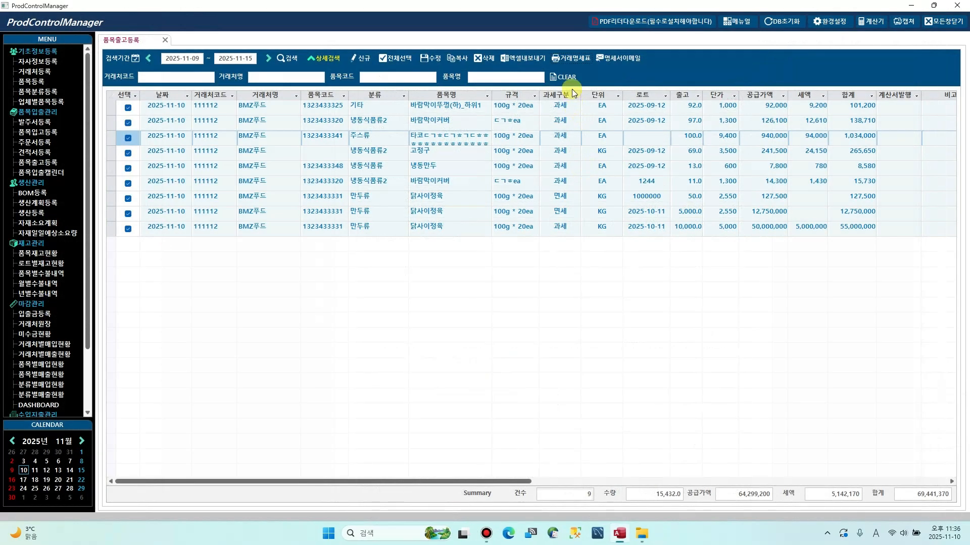
Issue the transaction statement without amounts (금액표시 X), review the PDF and close it
left_click(575, 59)
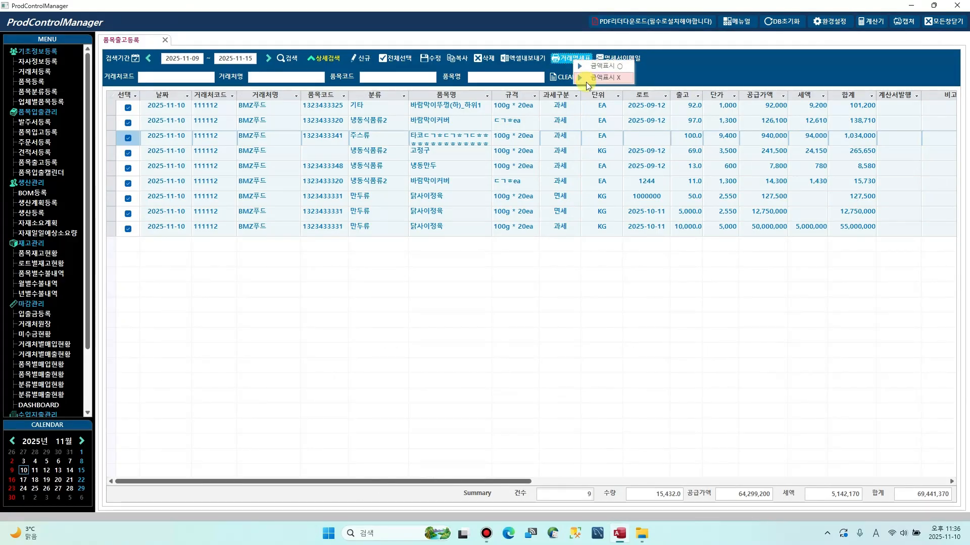
left_click(587, 78)
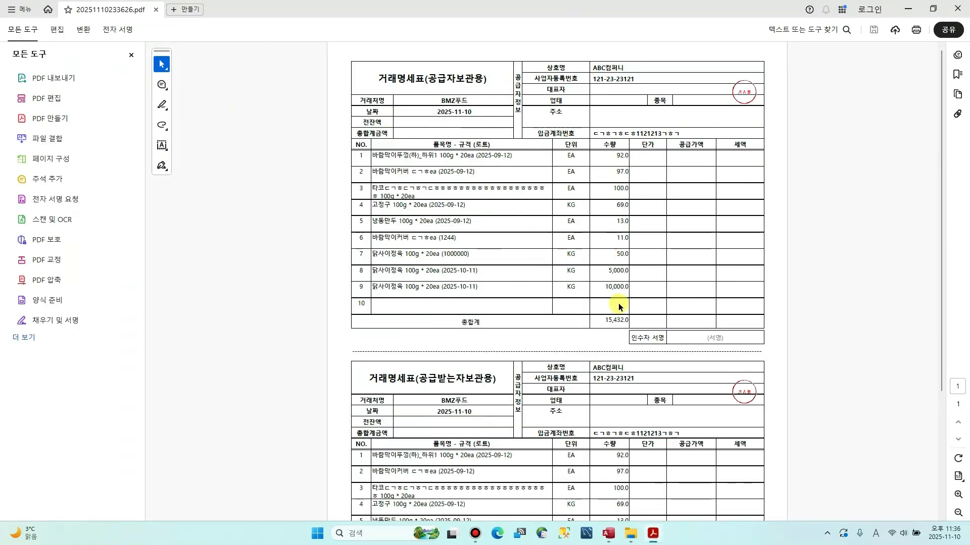
left_click(608, 195)
key("alt+F4")
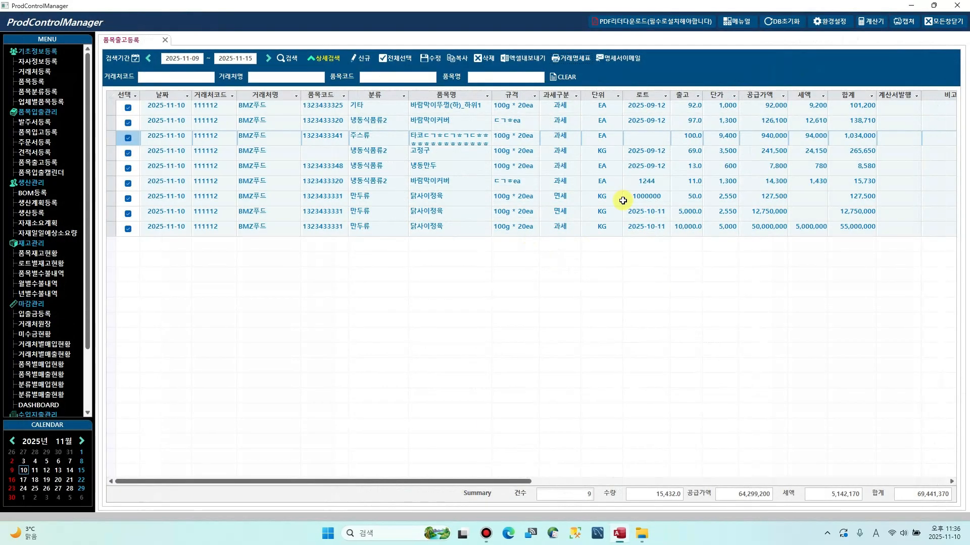
Rerun the shipment search to clear the selection and export the list to Excel in the 영상 folder
left_click(555, 167)
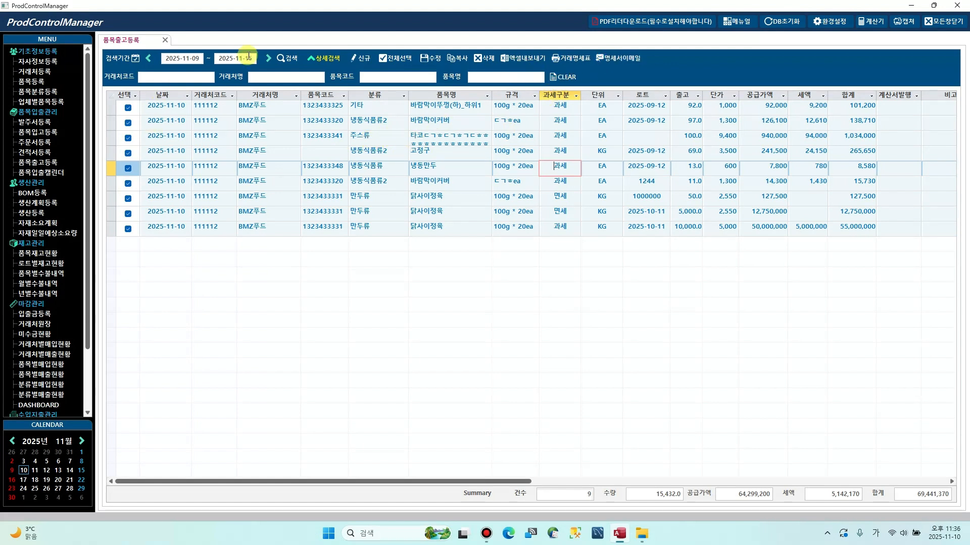
left_click(295, 61)
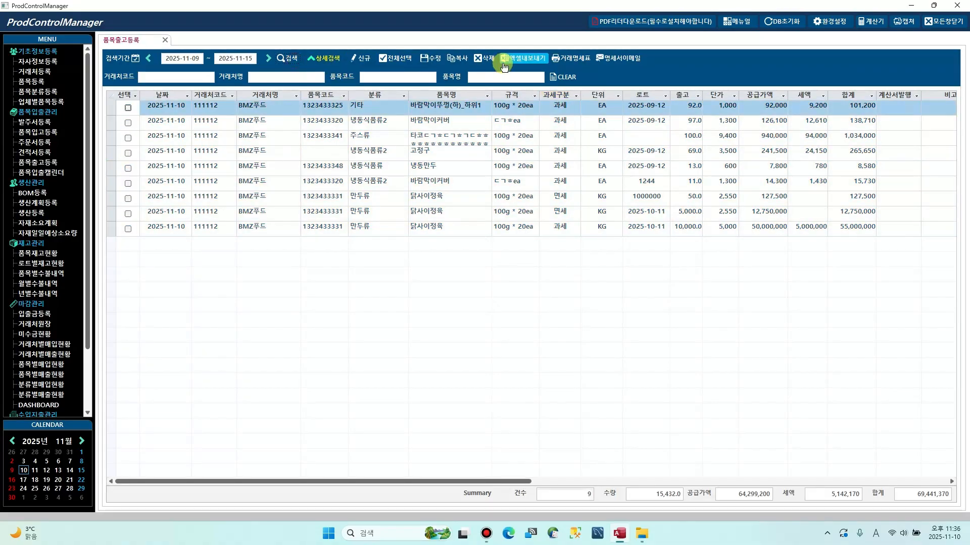
left_click(520, 66)
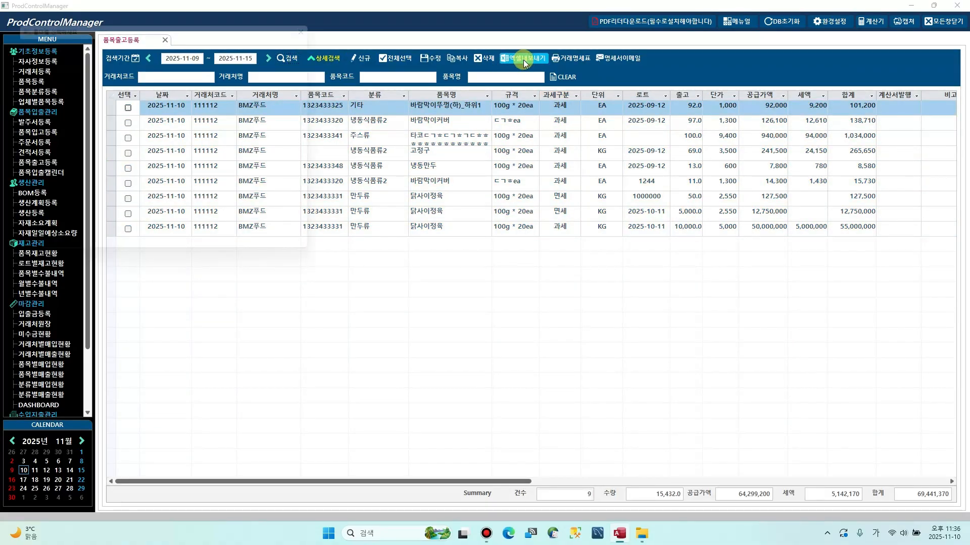
double_click(211, 246)
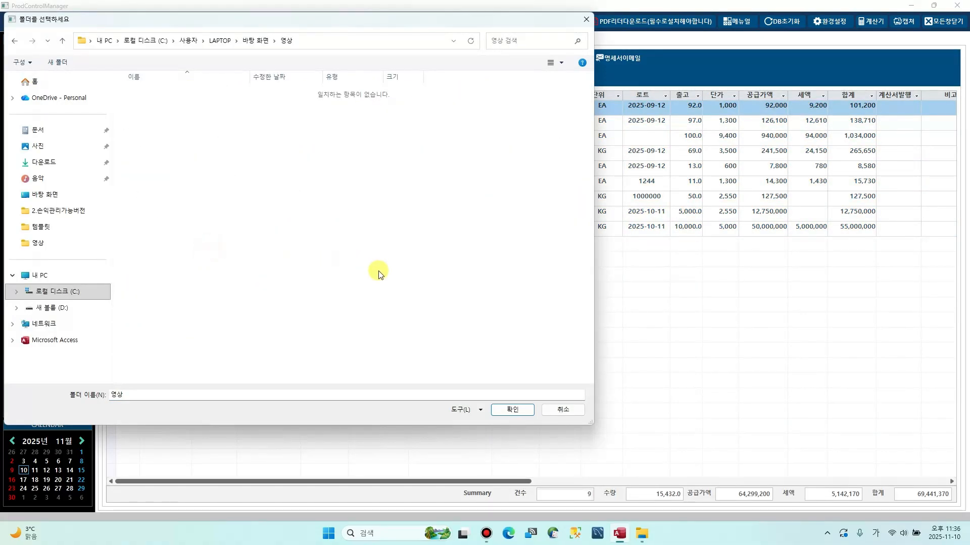
left_click(505, 410)
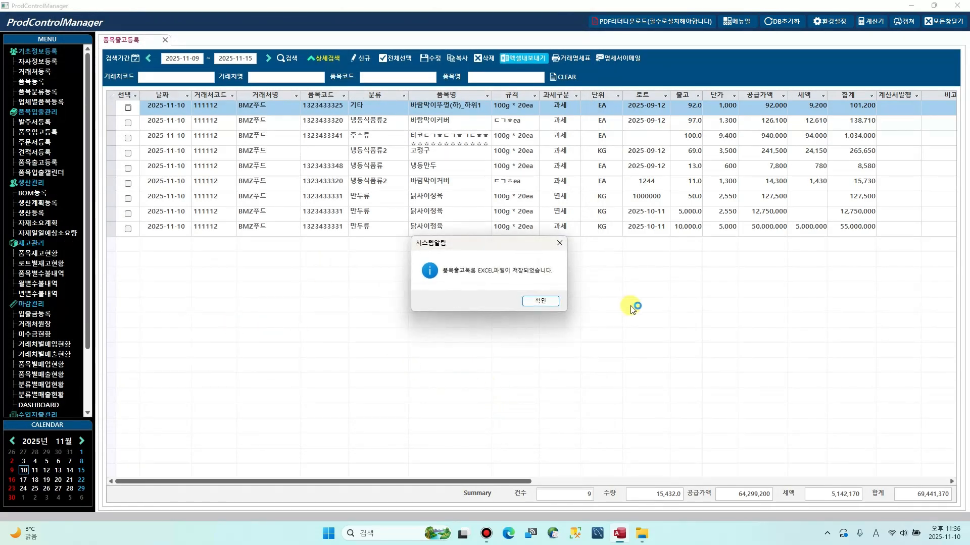
left_click(539, 301)
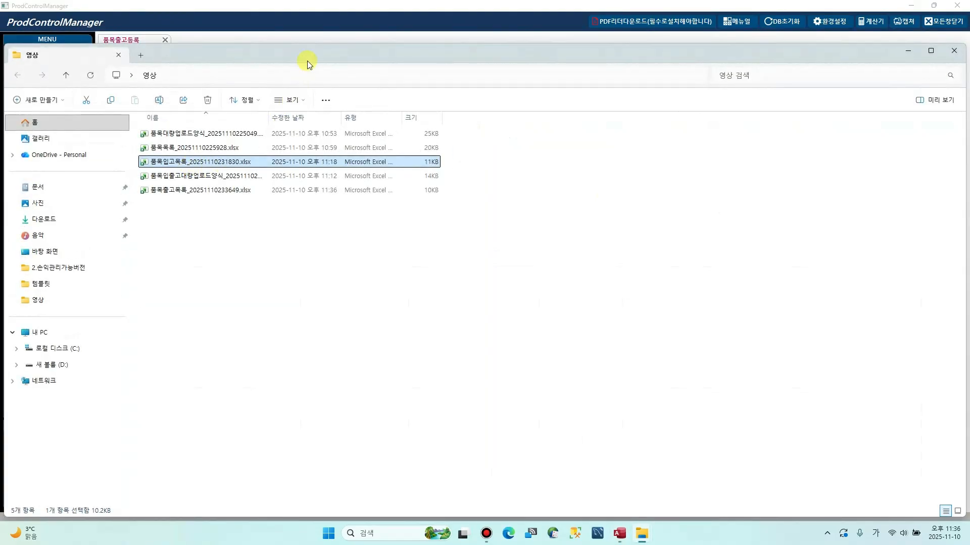
Open the exported 품목출고목록 workbook from the 영상 folder, examine its shipment rows and close it
left_click_drag(308, 55, 334, 46)
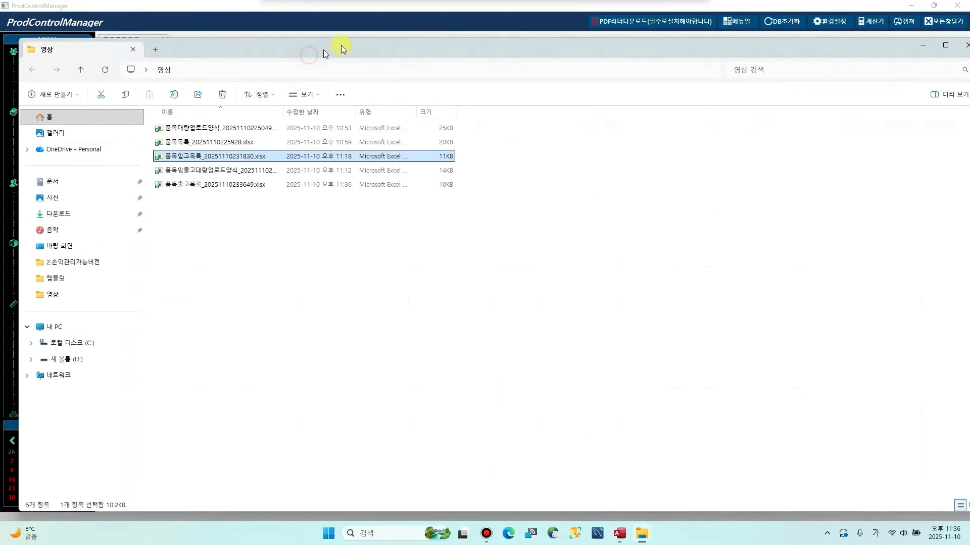
double_click(338, 45)
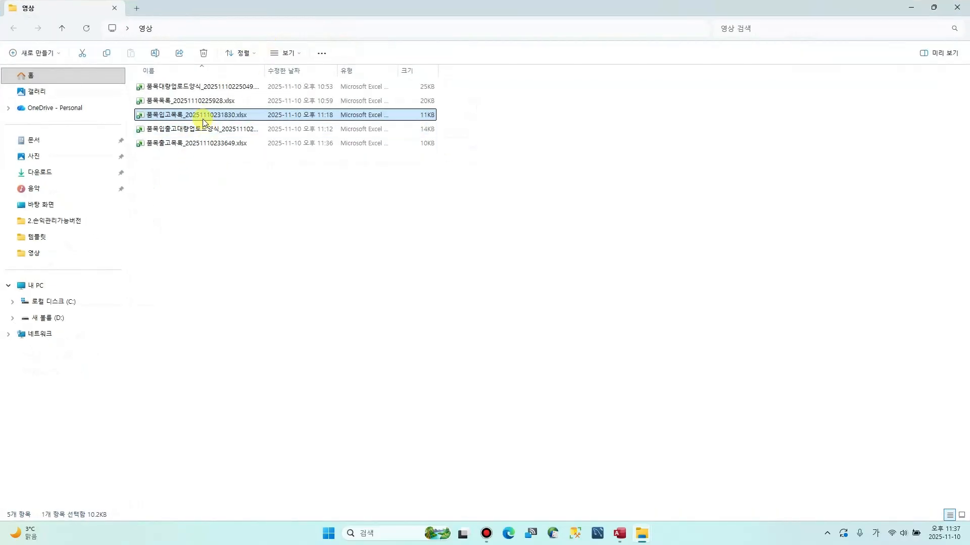
double_click(189, 144)
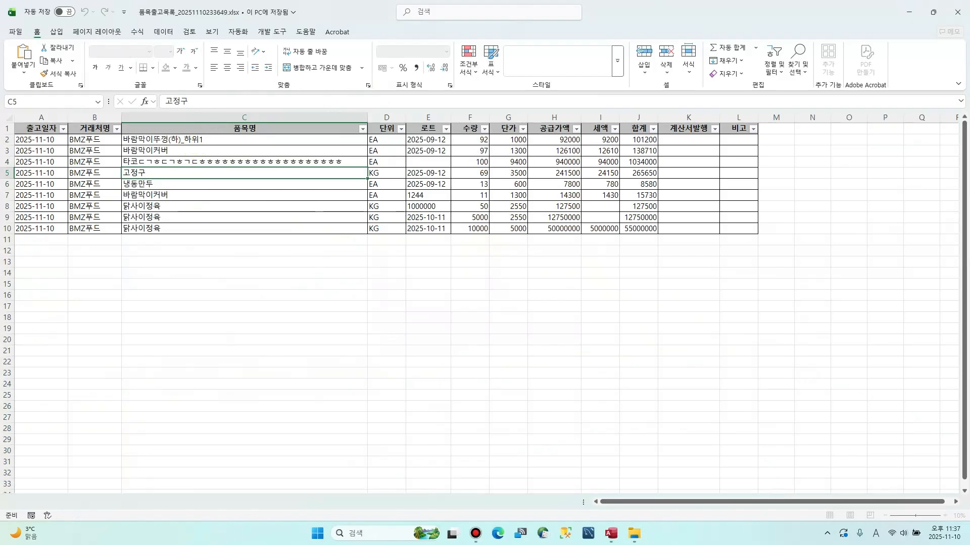
left_click(223, 268)
left_click_drag(26, 130, 806, 248)
left_click(835, 262)
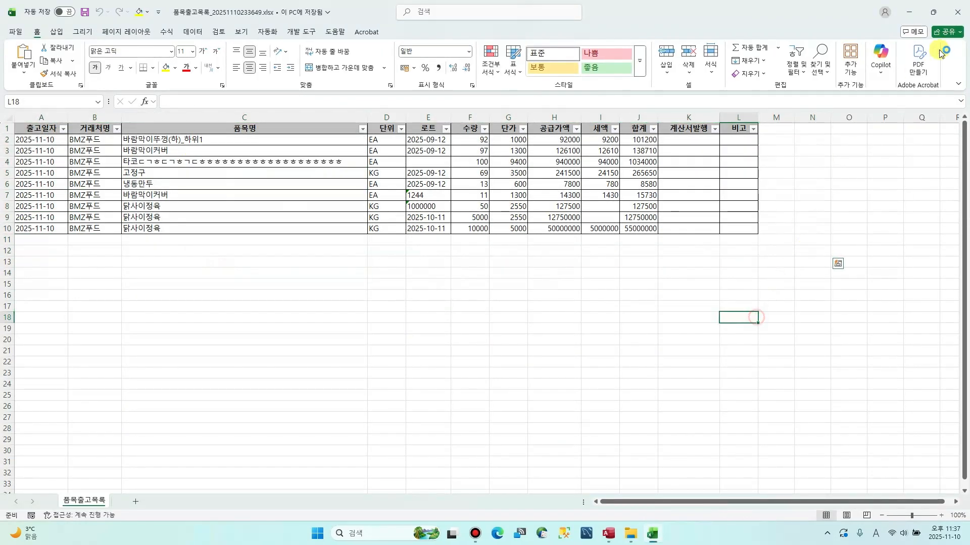
left_click(957, 12)
Switch back to ProdControlManager and set the shipment search period to November (11월)
left_click(619, 534)
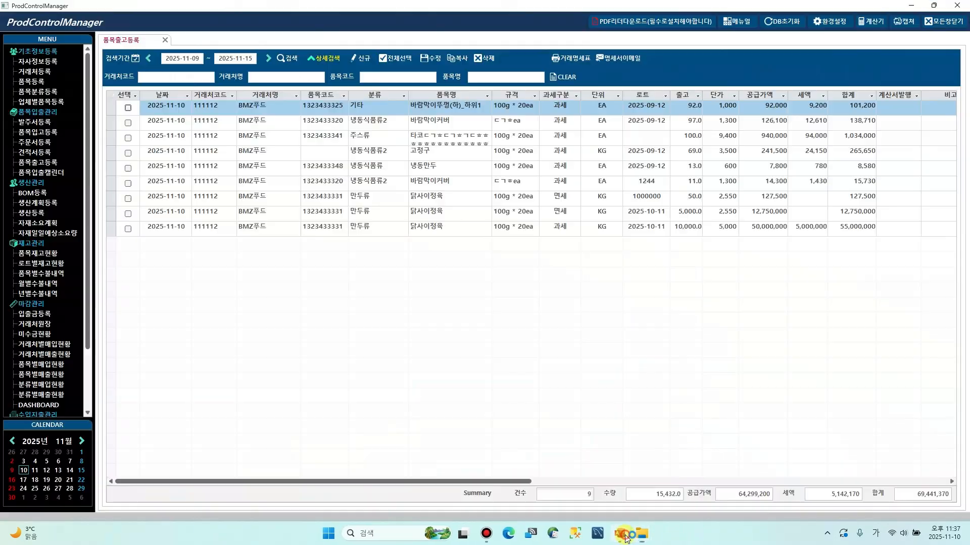
left_click(197, 165)
left_click(135, 62)
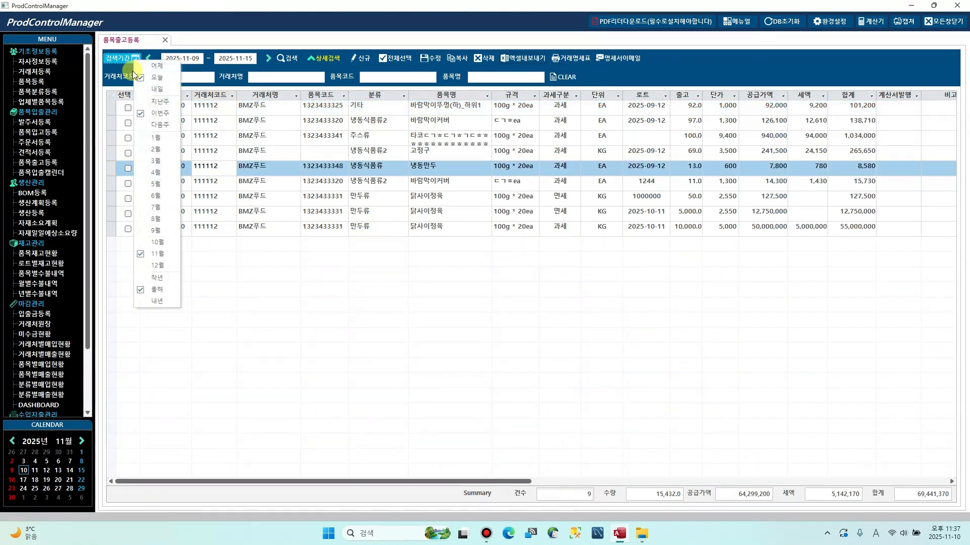
left_click(177, 251)
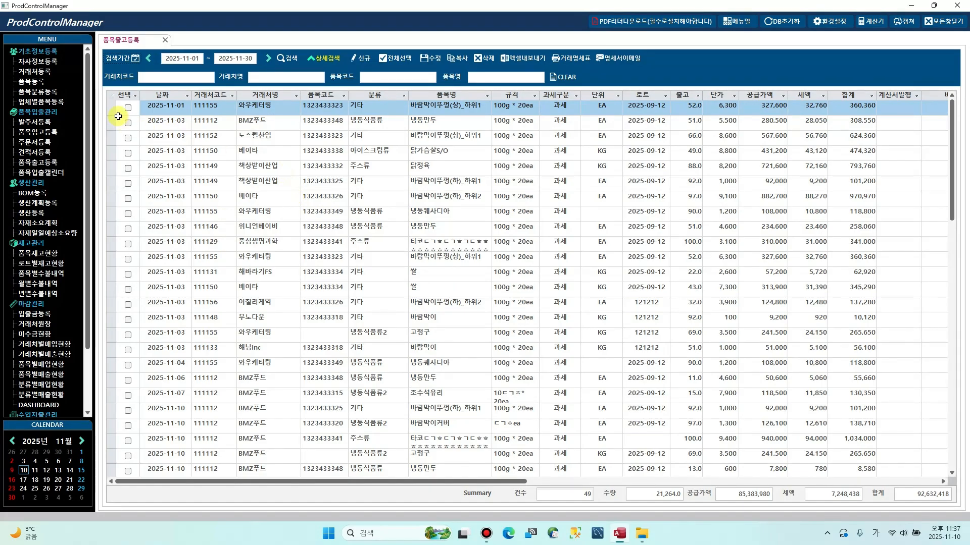
Select the first eleven listed shipments, and clear the selection by rerunning the search
left_click_drag(112, 111, 112, 263)
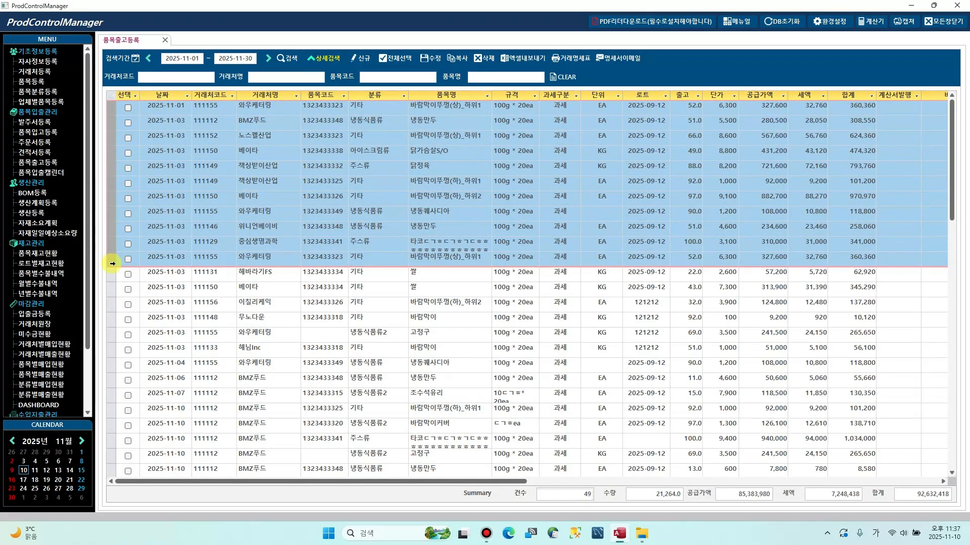
left_click(271, 286)
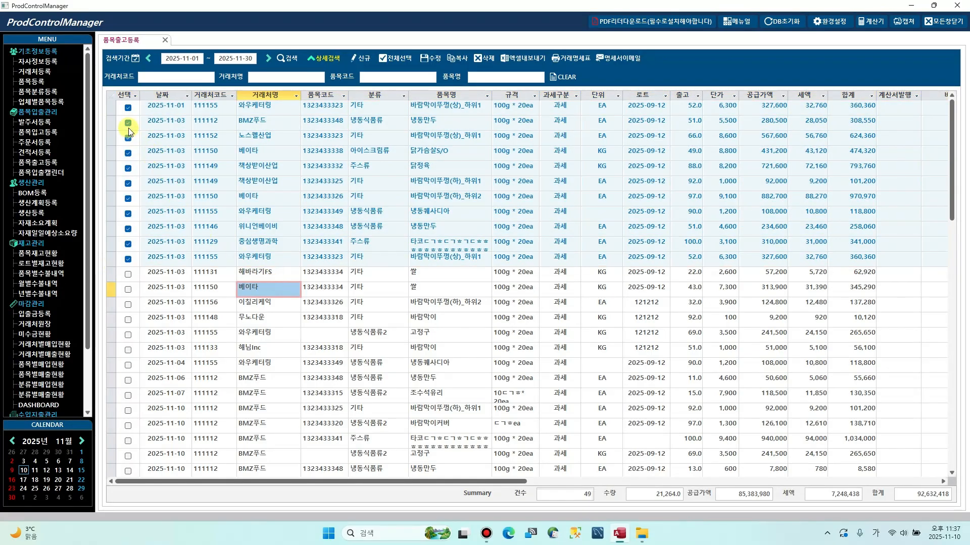
left_click(202, 141)
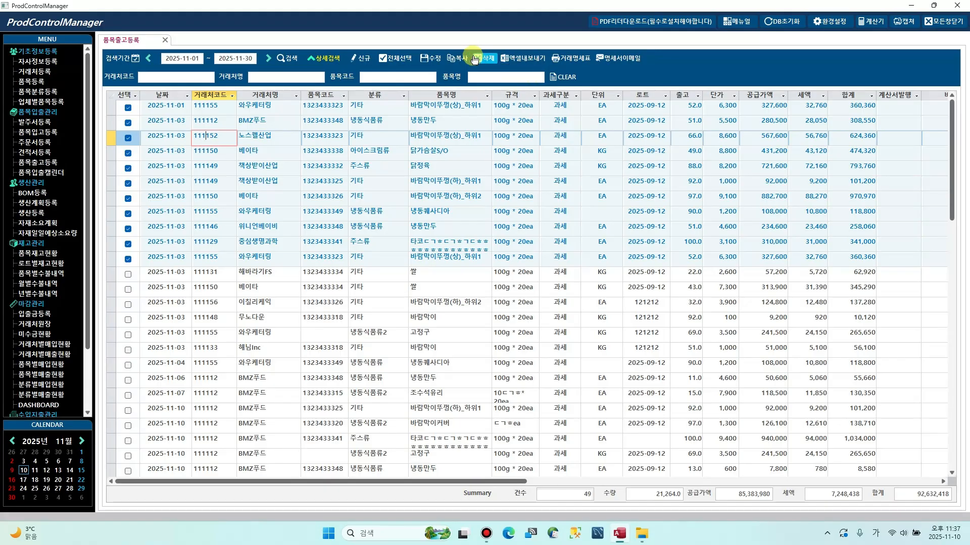
left_click(286, 58)
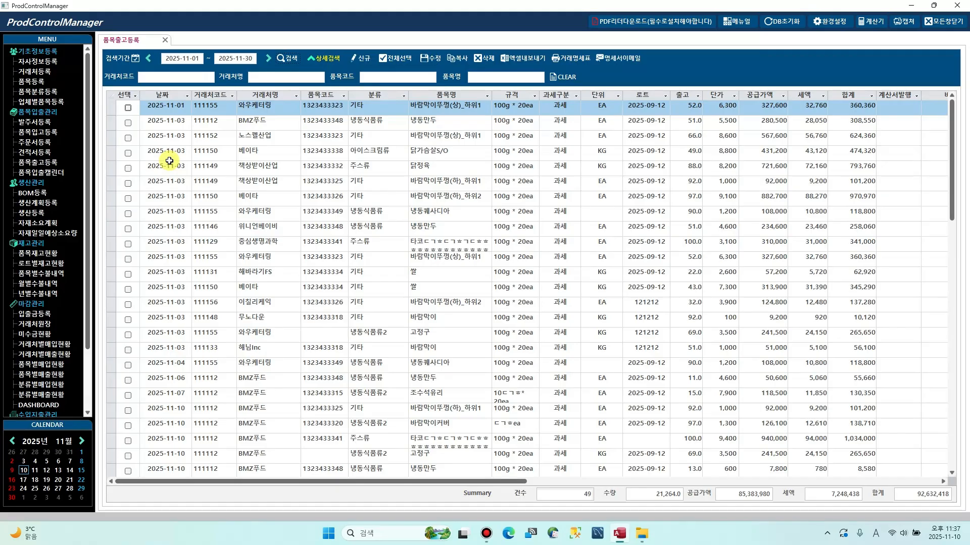
Select the seven BMZ푸드 shipments dated from 2025-11-06 through 냉동만두 of 2025-11-10 and try to issue one transaction statement for them
scroll(227, 216, "down", 4)
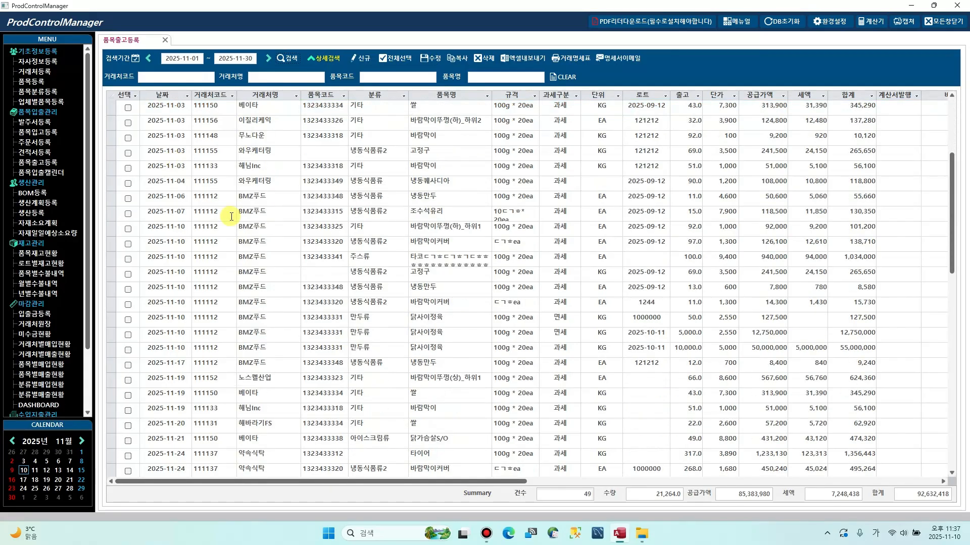
left_click(180, 309)
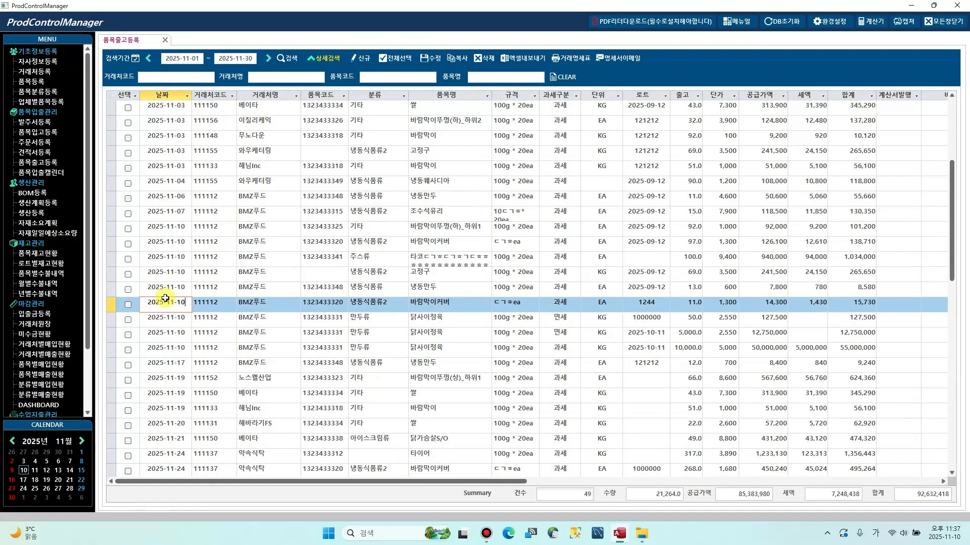
left_click(128, 274)
left_click(128, 290)
left_click(128, 258)
left_click(128, 244)
left_click(128, 229)
left_click(128, 214)
left_click(128, 198)
left_click(571, 58)
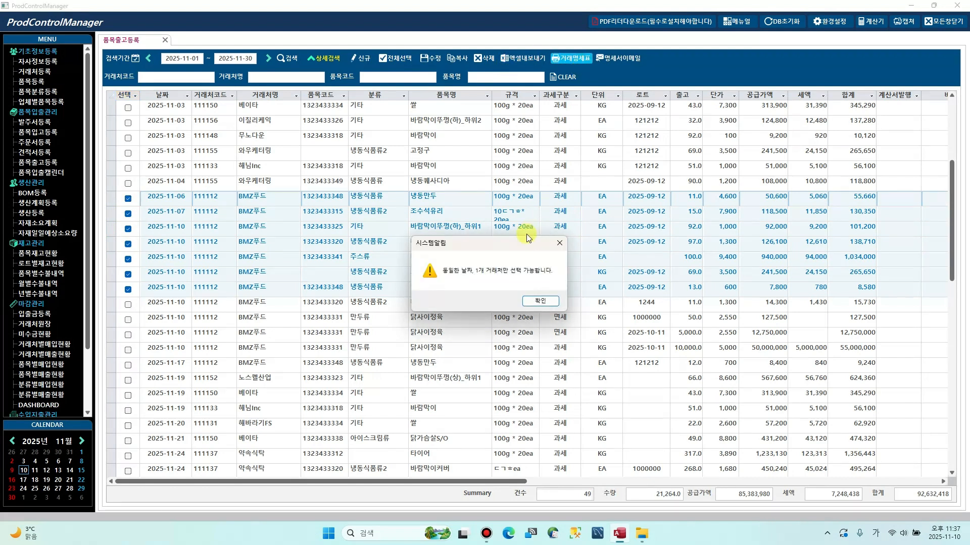
left_click(525, 305)
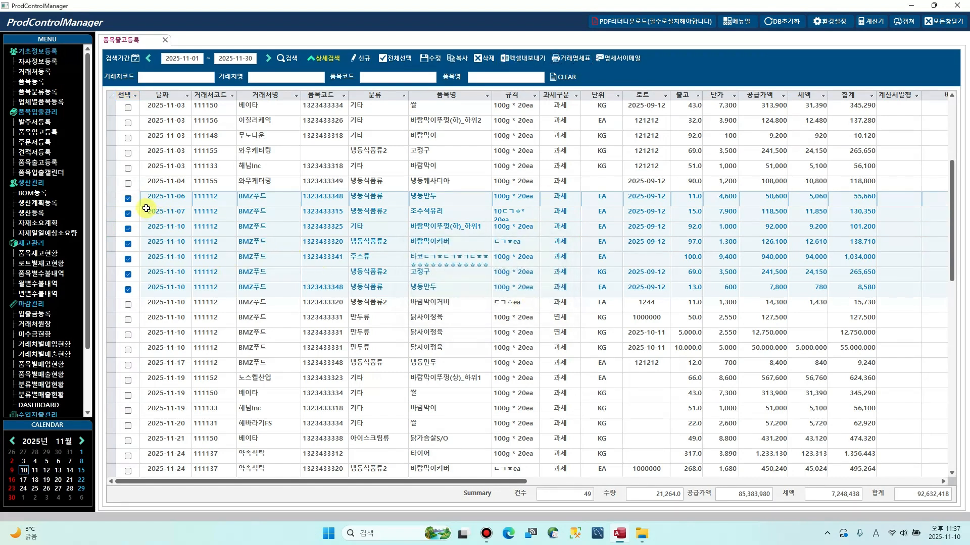
Deselect the 2025-11-06 and 2025-11-07 shipments, issue the transaction statement for the selected 2025-11-10 ones, and close the PDF after viewing it
left_click(128, 199)
left_click(127, 214)
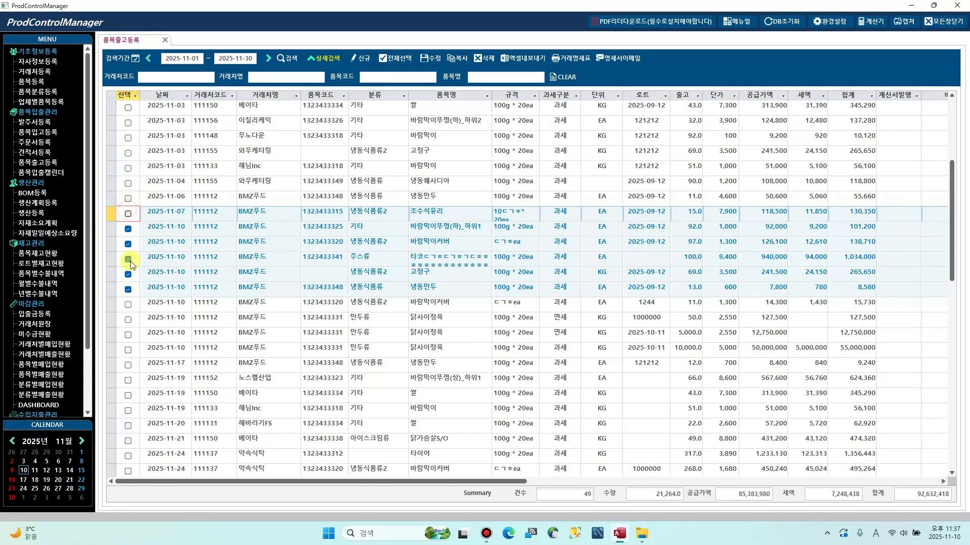
left_click(571, 58)
left_click(596, 80)
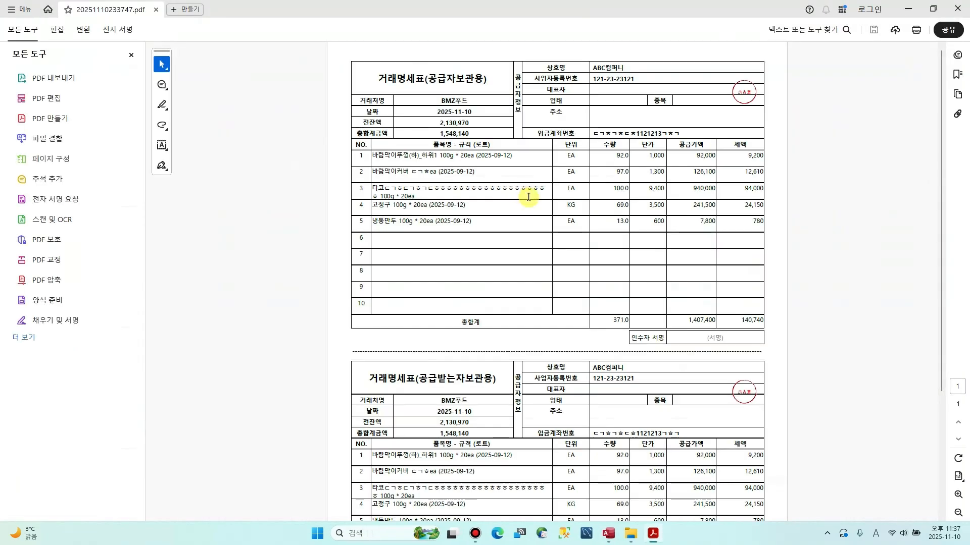
left_click(962, 7)
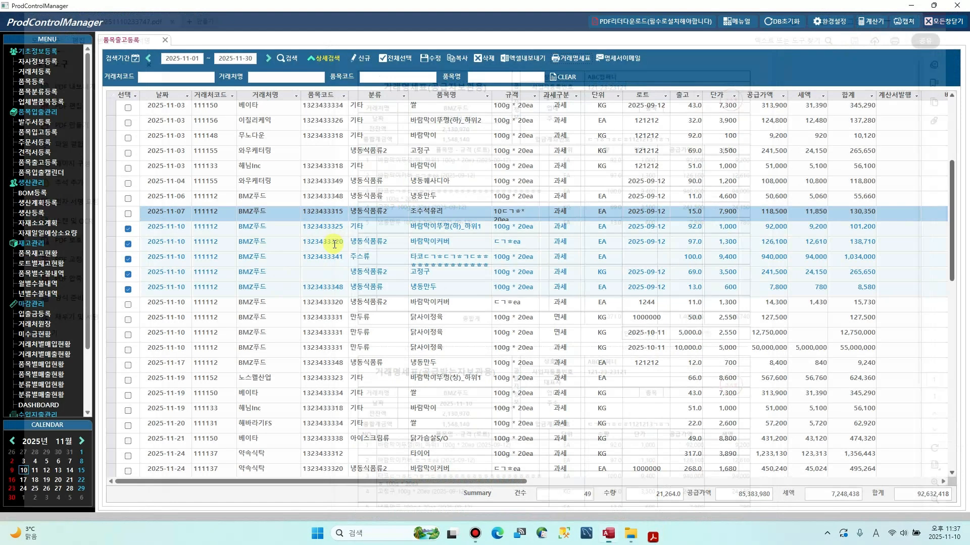
Rerun the shipment search to clear the selection and try to e-mail a statement with no shipment selected
left_click(283, 58)
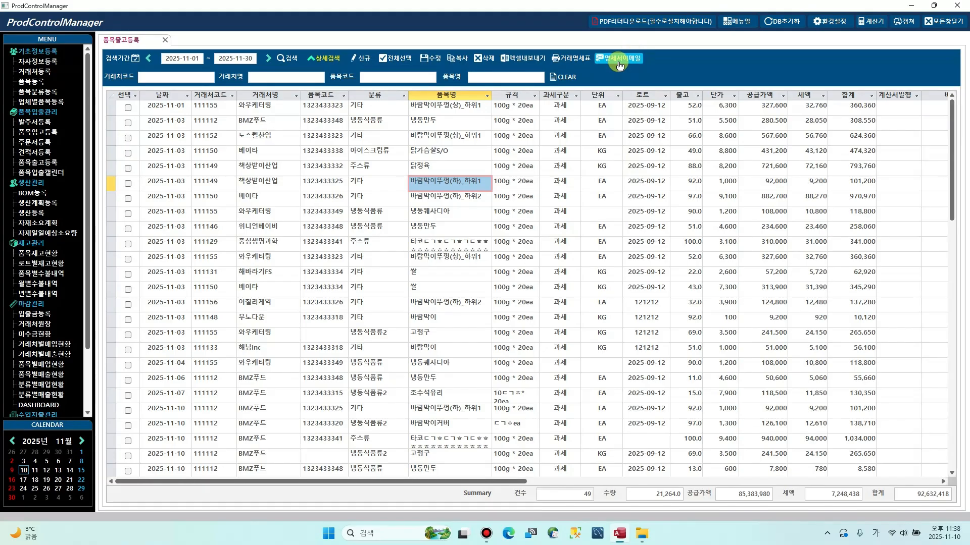
left_click(633, 61)
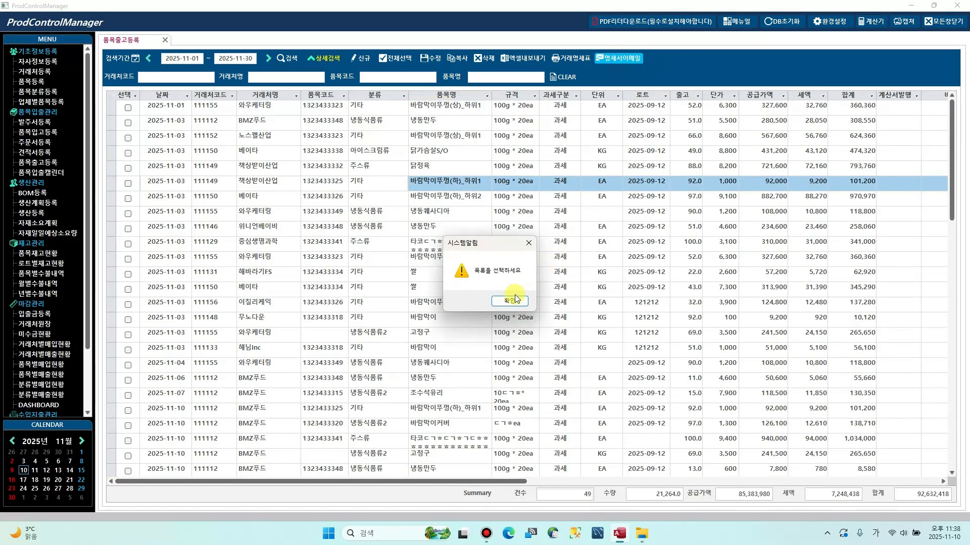
left_click(510, 300)
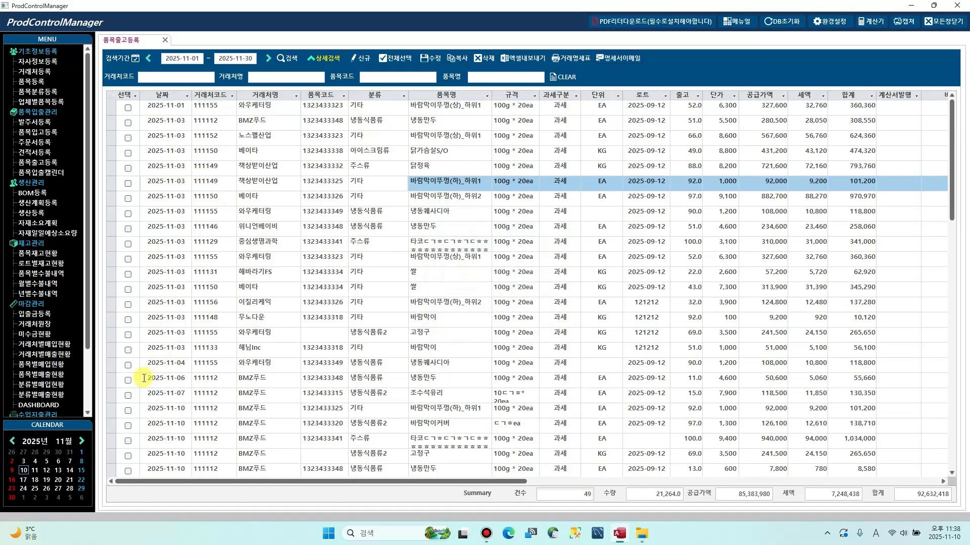
Select the BMZ푸드 shipments of 2025-11-06, 2025-11-07 and the first of 2025-11-10, and try to e-mail their statement
left_click(128, 367)
left_click(128, 379)
left_click(127, 396)
left_click(128, 412)
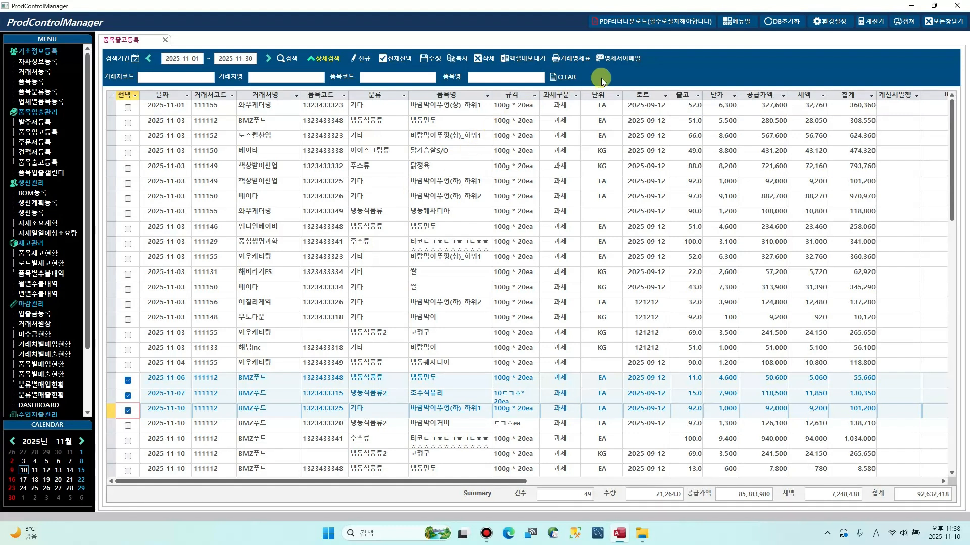
left_click(612, 58)
left_click(539, 301)
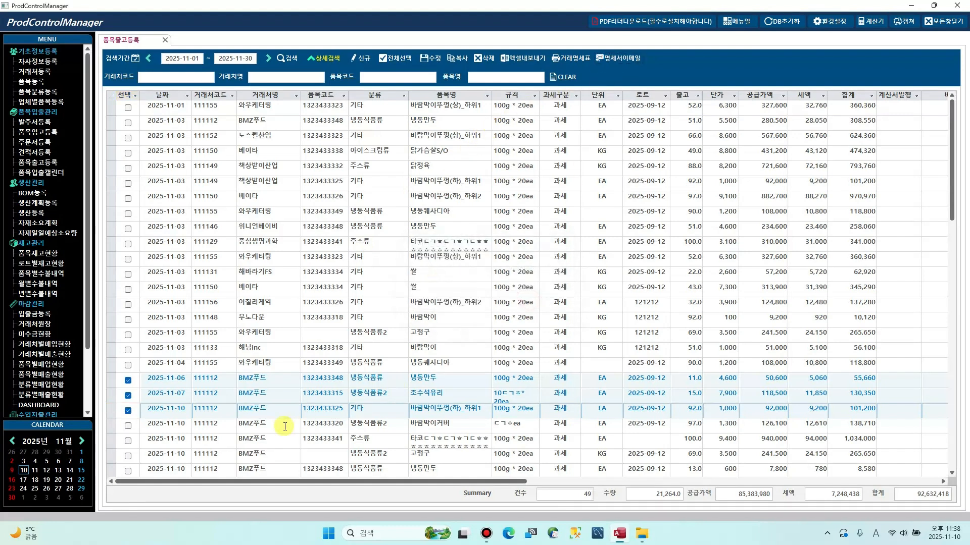
Change the selection to the first three BMZ푸드 shipments of 2025-11-10 and open the e-mail form for their statement
left_click(128, 380)
left_click(128, 395)
left_click(127, 426)
left_click(128, 441)
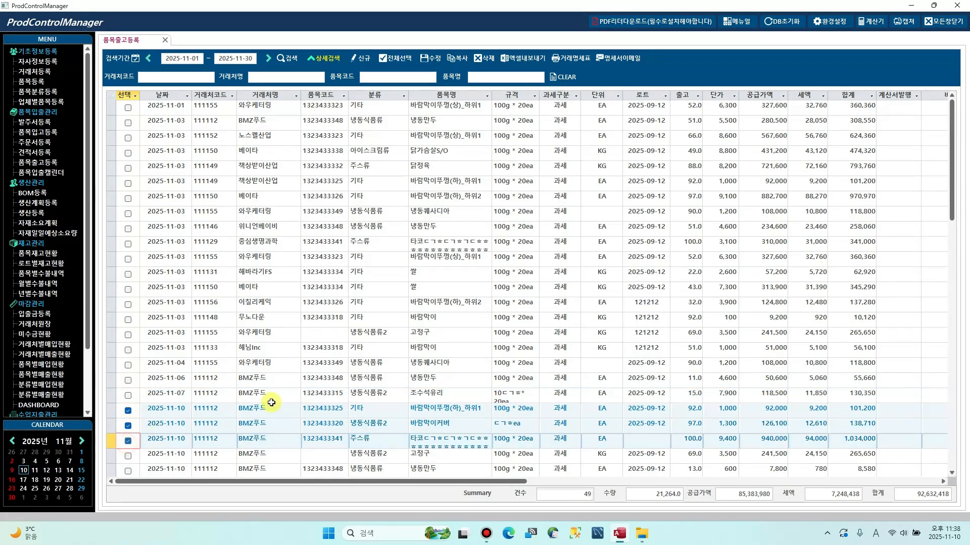
left_click(641, 59)
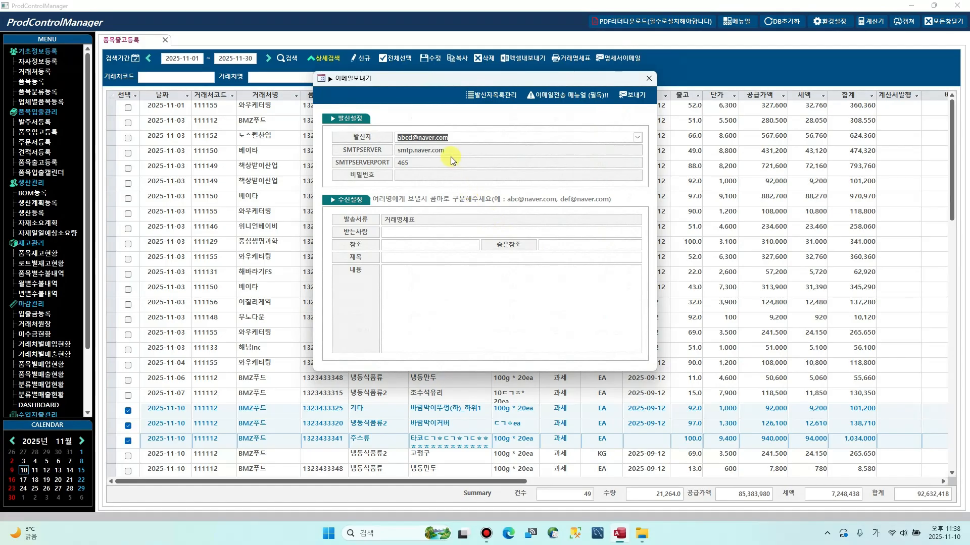
Open the e-mail sending manual and view the setup guides for 다음, 네이트 and 지메일
left_click(567, 100)
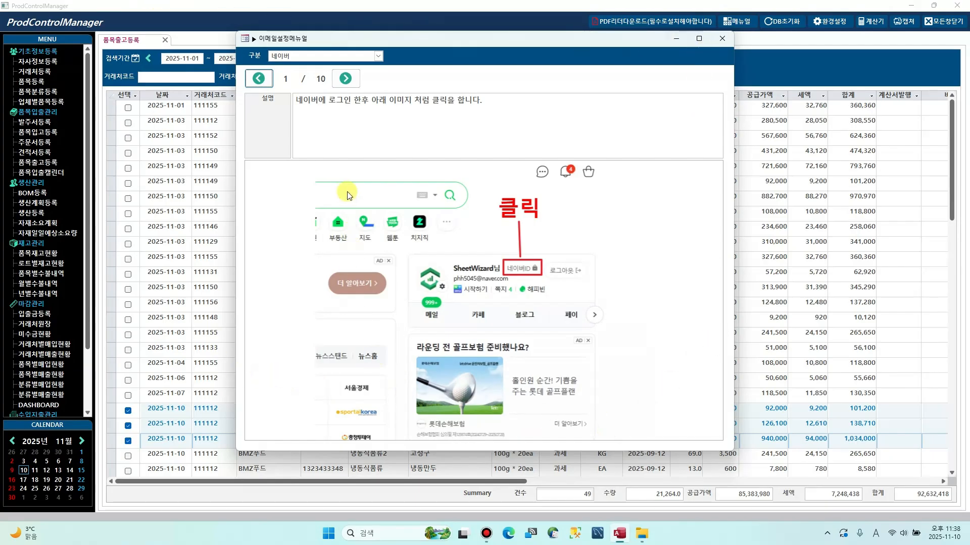
left_click(382, 58)
left_click(377, 59)
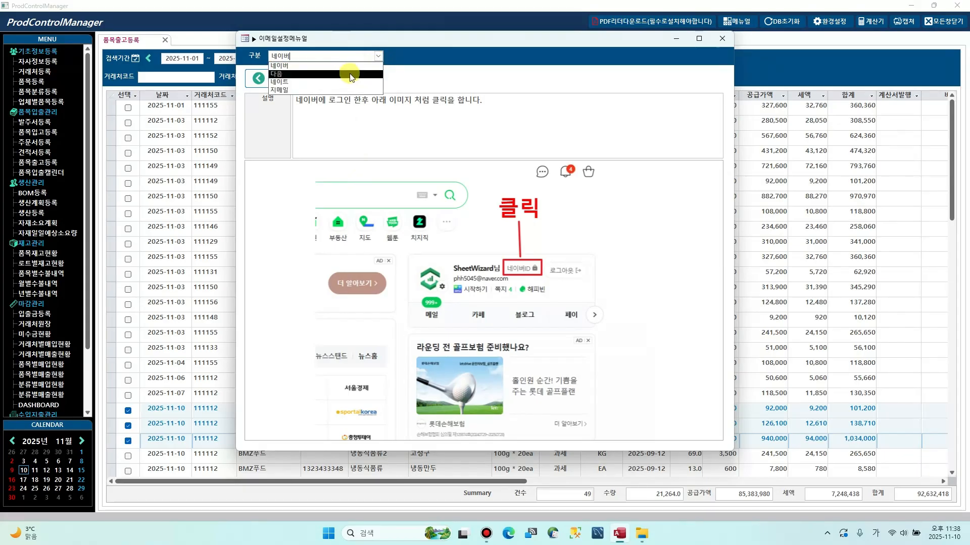
left_click(350, 74)
left_click(378, 56)
left_click(341, 82)
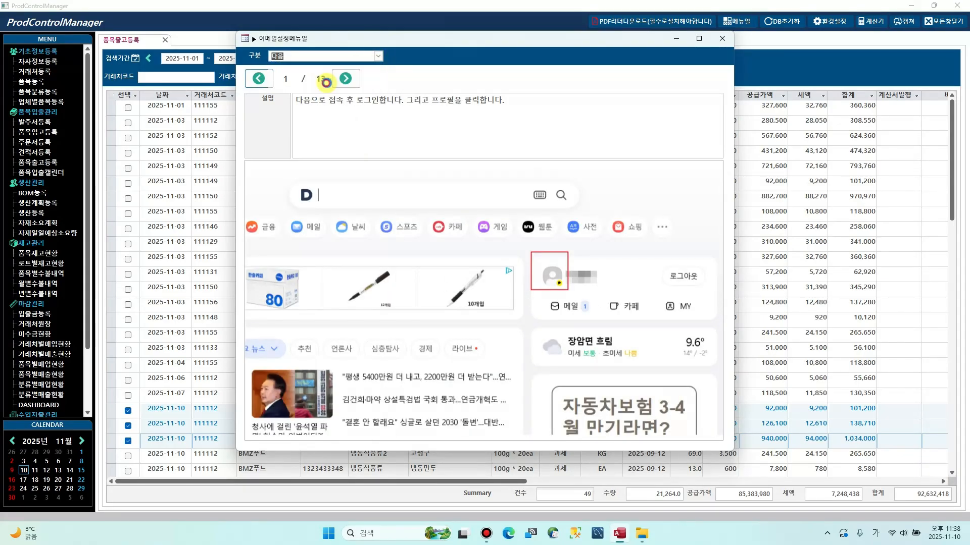
left_click(378, 57)
left_click(356, 97)
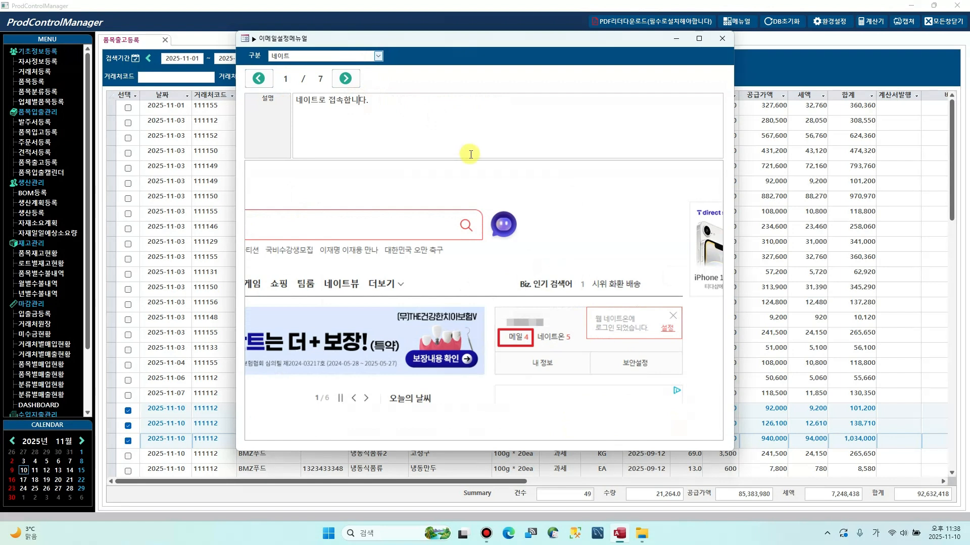
left_click(378, 57)
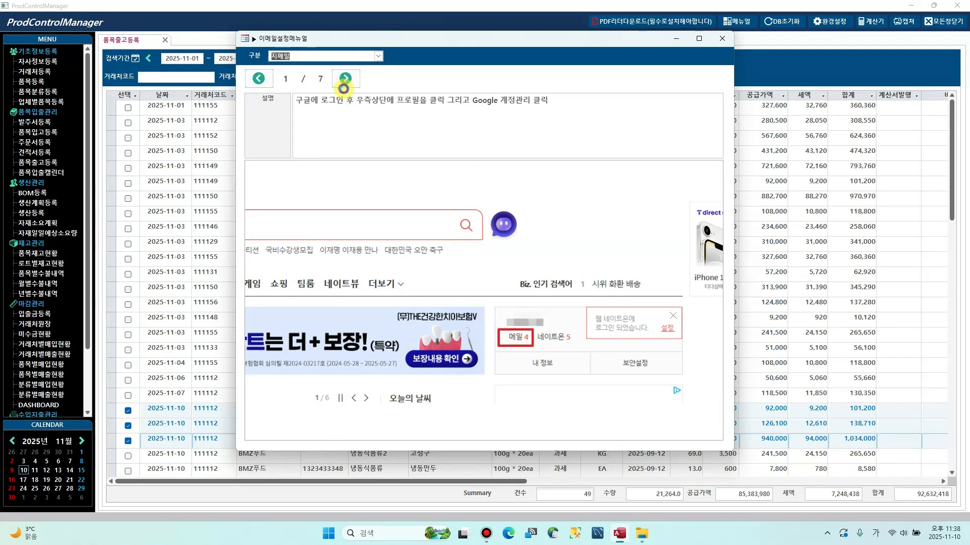
left_click(349, 90)
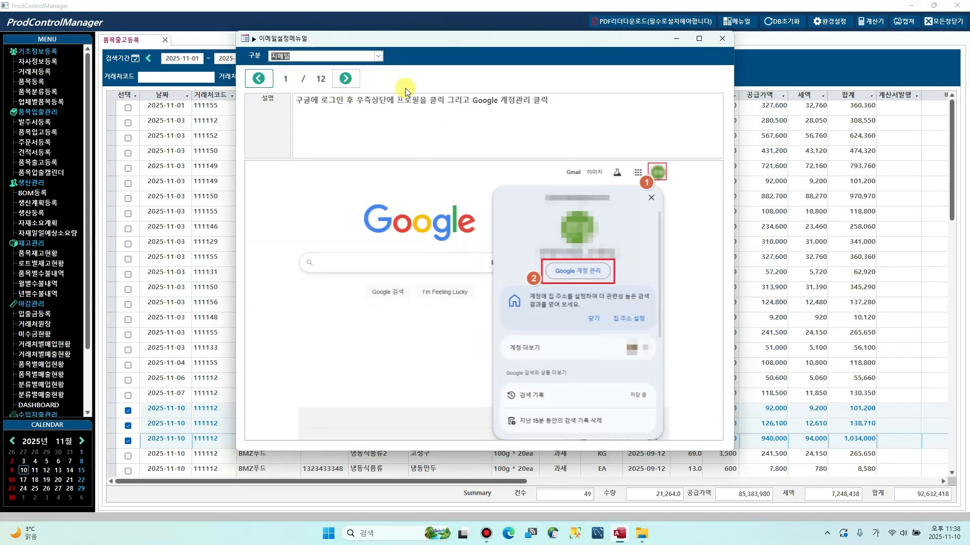
Page through the 지메일 setup guide and close the e-mail manual
left_click(346, 79)
left_click(348, 80)
left_click(348, 79)
left_click(349, 79)
left_click(348, 79)
left_click(348, 79)
left_click(348, 80)
left_click(721, 40)
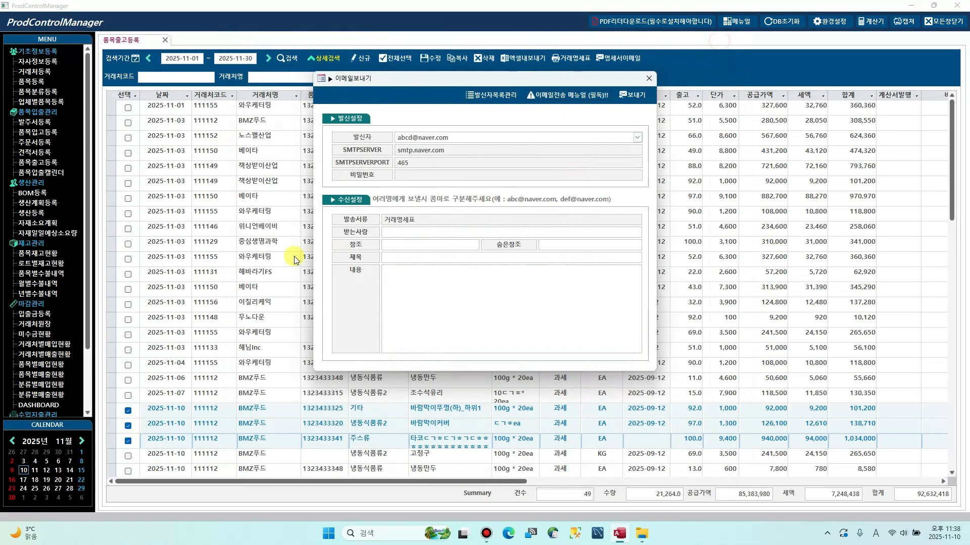
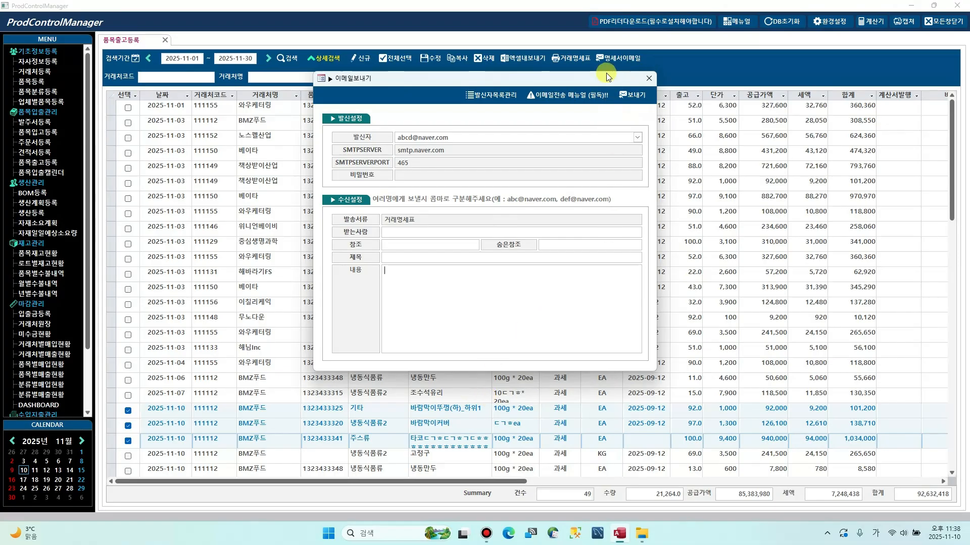
Close the e-mail form without sending and deselect the three BMZ푸드 shipments of 2025-11-10
left_click(649, 78)
left_click(389, 213)
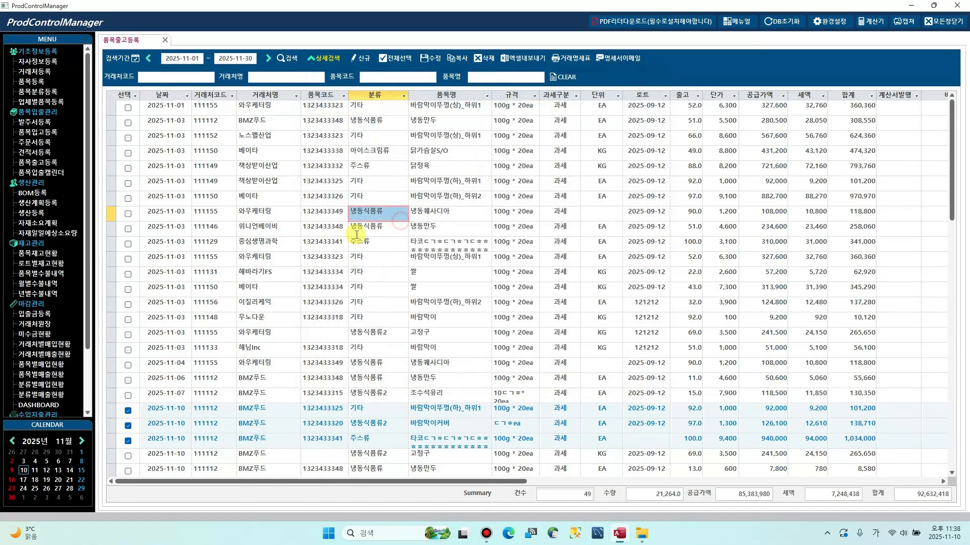
left_click(128, 410)
left_click(128, 426)
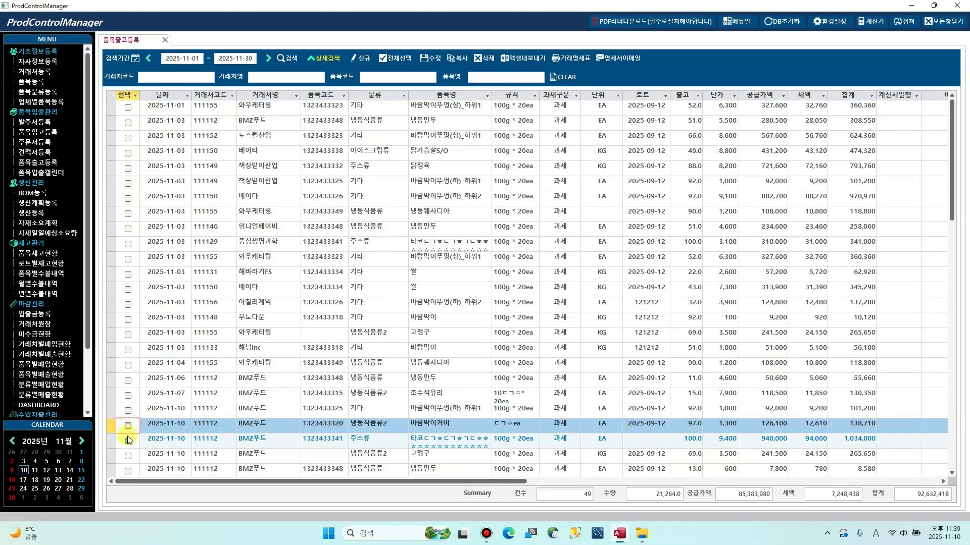
left_click(128, 441)
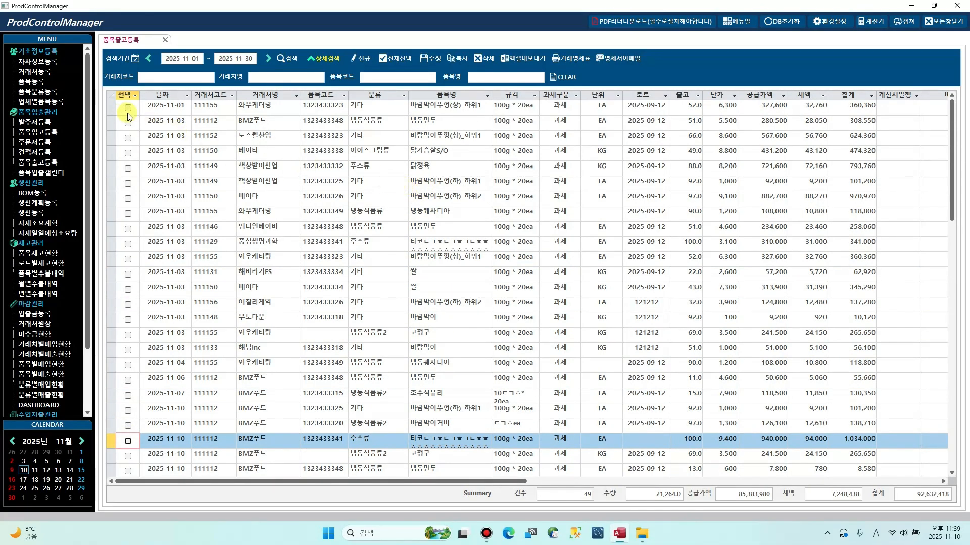
Set the shipment search period to today (오늘), 2025-11-10
left_click(133, 65)
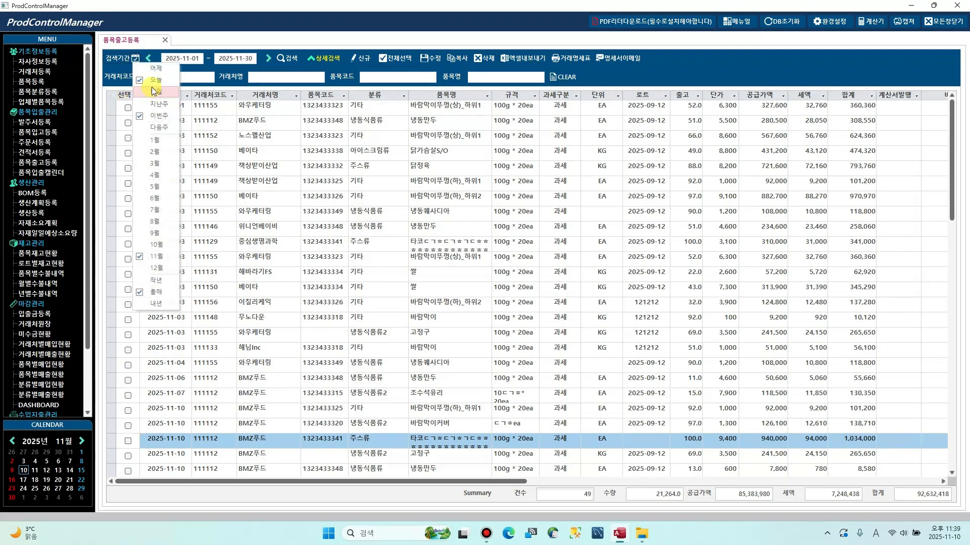
left_click(144, 75)
left_click(274, 144)
left_click(279, 180)
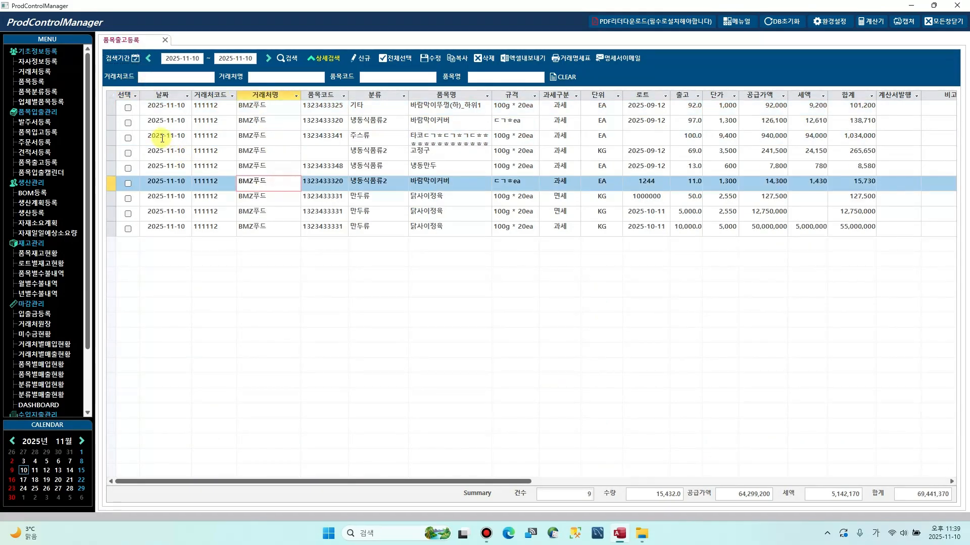
Select all of today's shipments except the first one, 바람막이뚜껑(하)_하위1, and delete them
left_click_drag(114, 123, 113, 228)
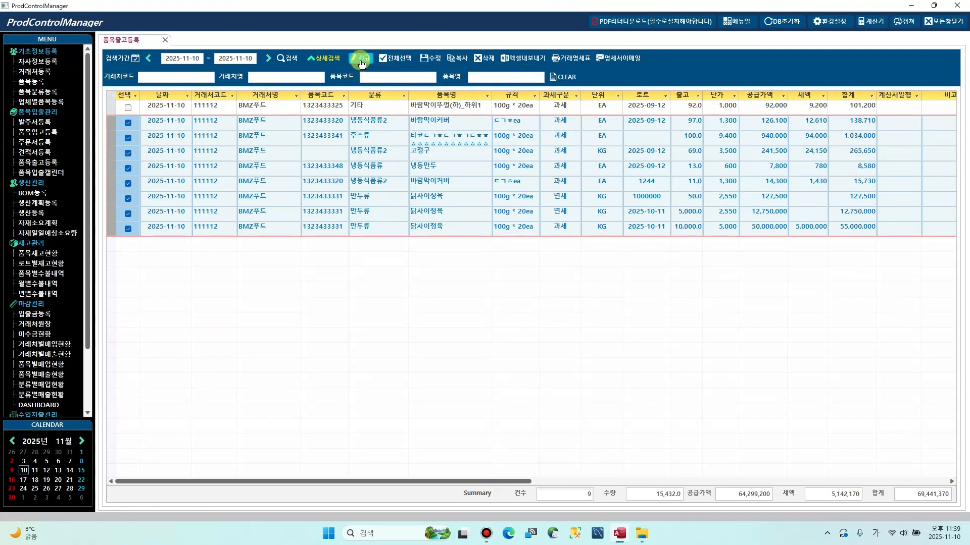
left_click(481, 60)
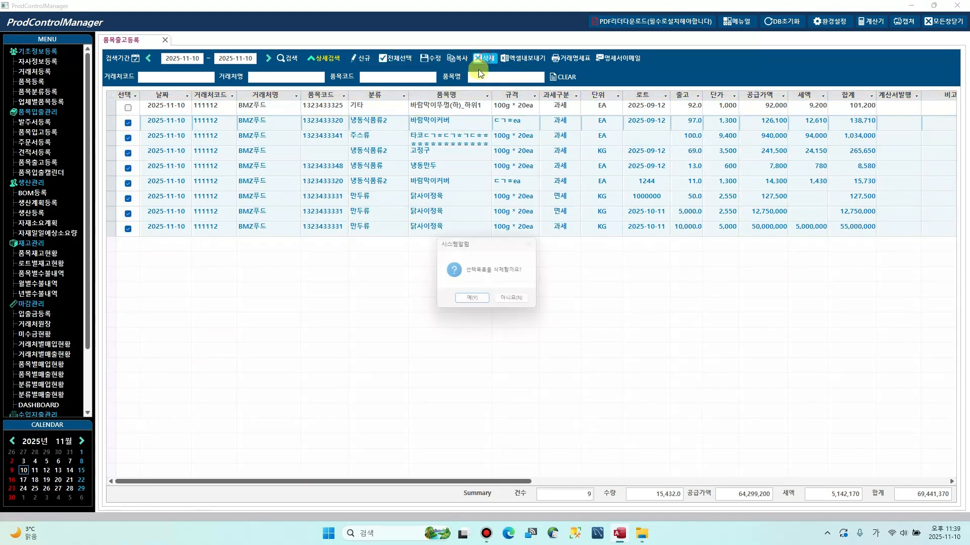
left_click(476, 300)
left_click(501, 301)
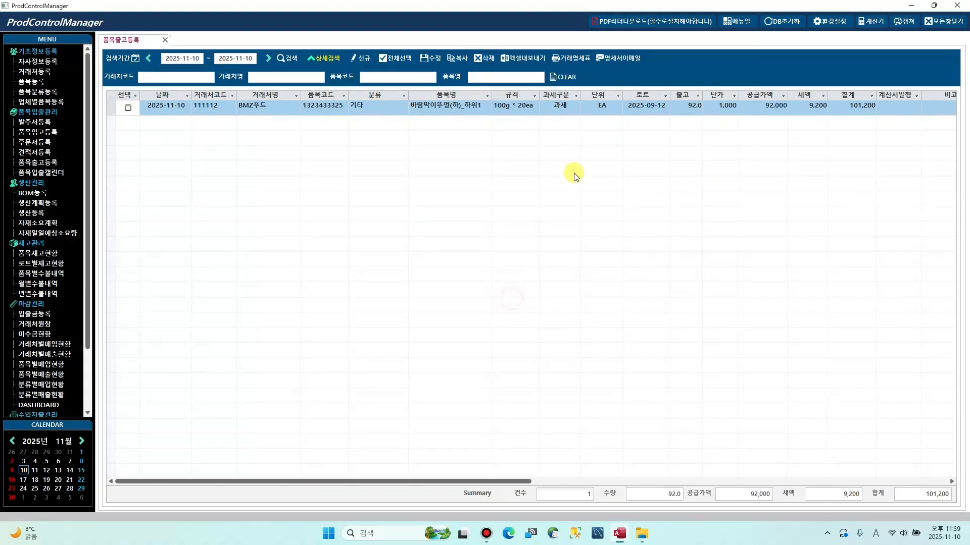
Set the shipped quantity (출고) of today's BMZ푸드 shipment of 바람막이뚜껑(하)_하위1 to 1000 and save the change
left_click(601, 108)
left_click(679, 106)
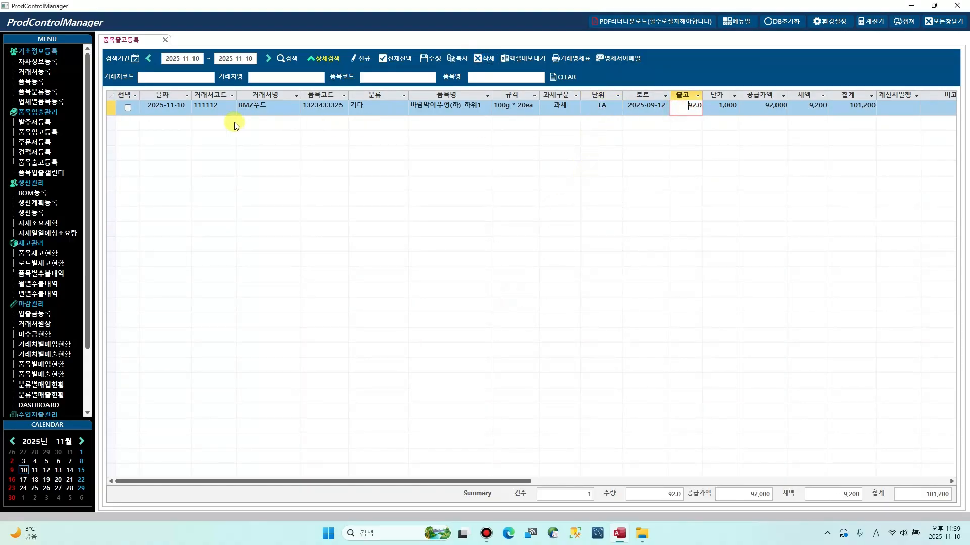
left_click(127, 108)
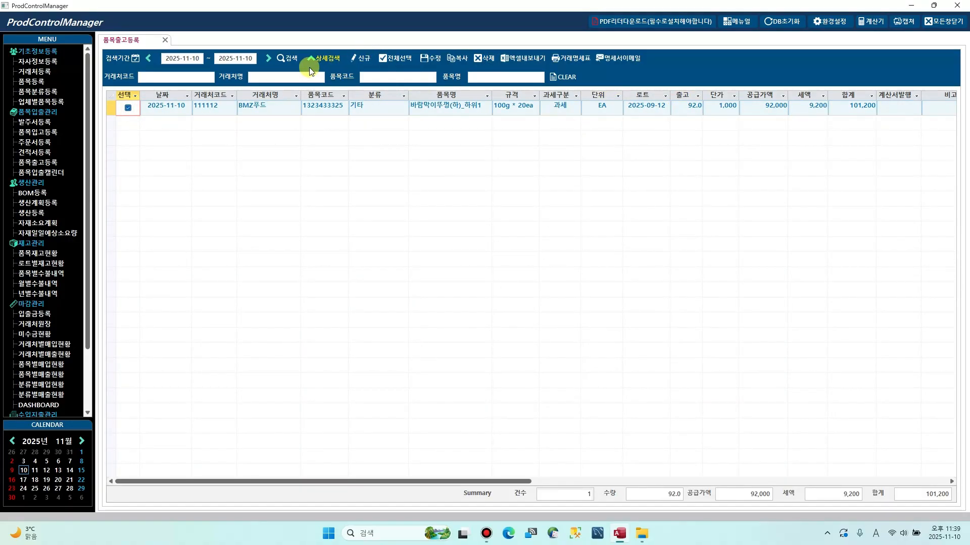
left_click(423, 61)
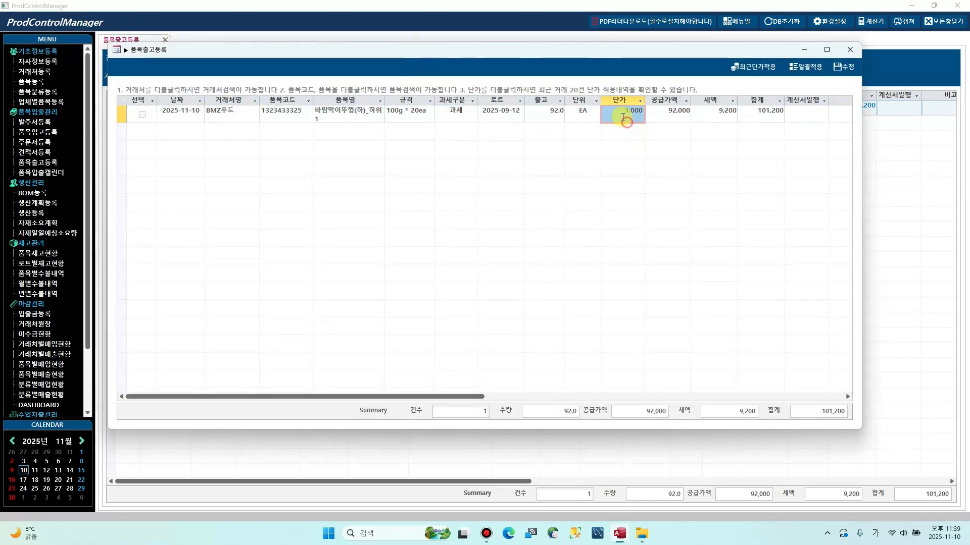
left_click(540, 108)
left_click_drag(539, 107, 602, 116)
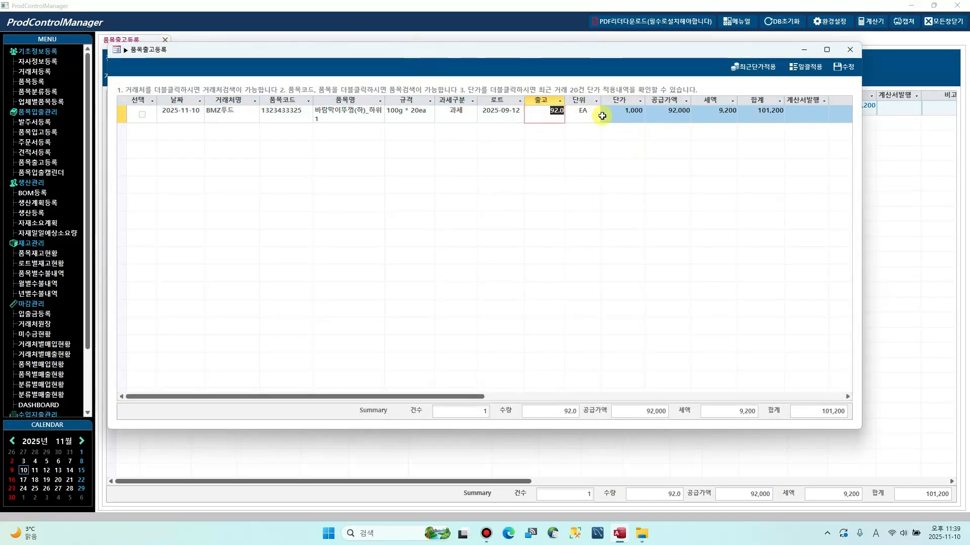
type("1000")
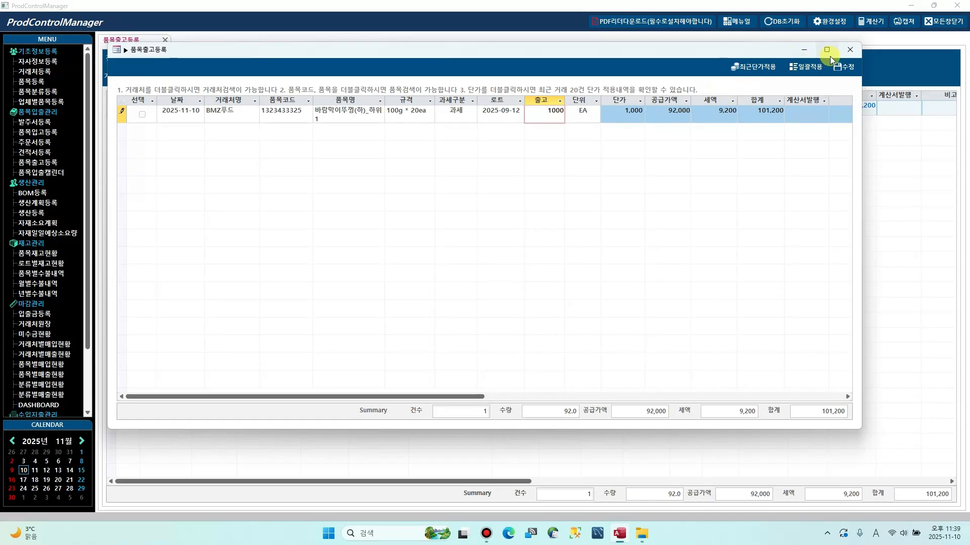
left_click(844, 66)
left_click(473, 301)
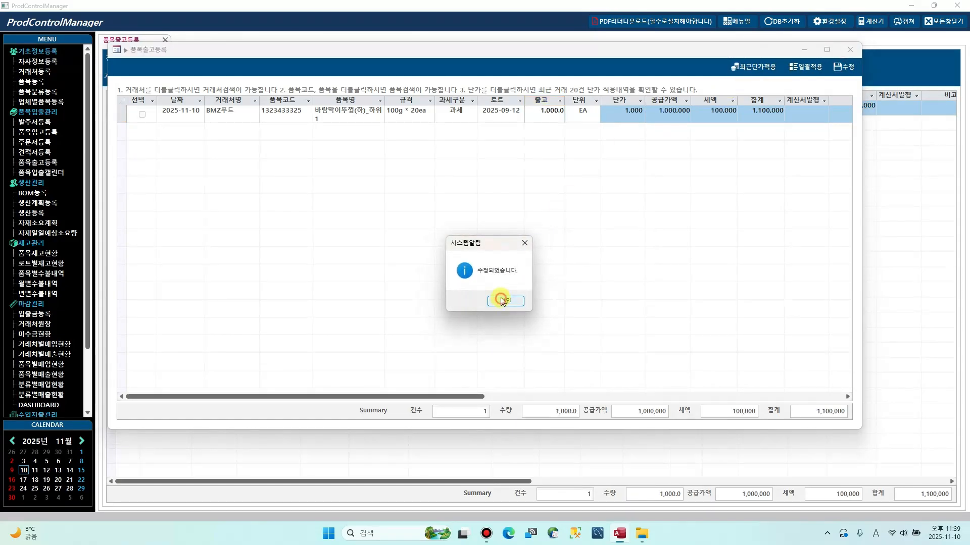
left_click(500, 301)
left_click(649, 107)
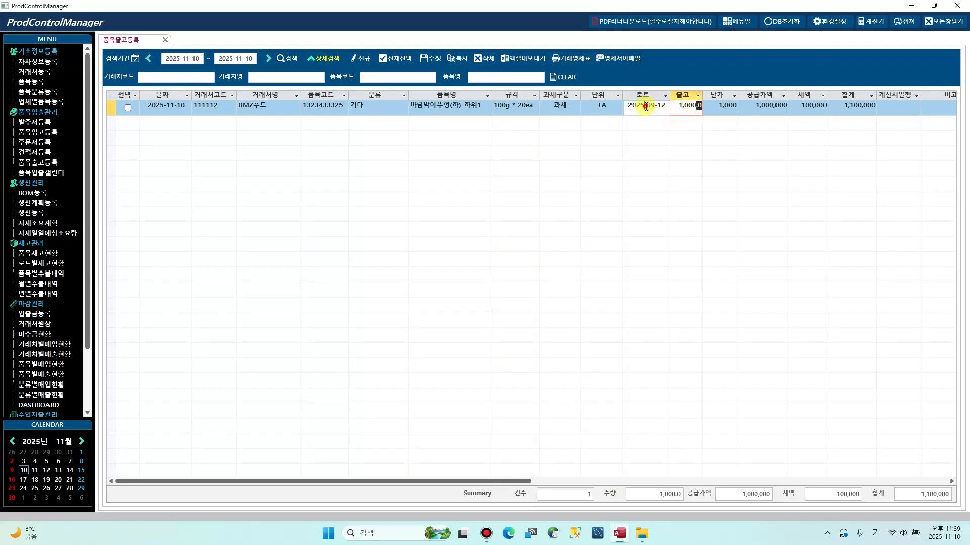
Open the item stock status (품목재고현황) and search for items whose name contains 뚜껑
left_click(44, 254)
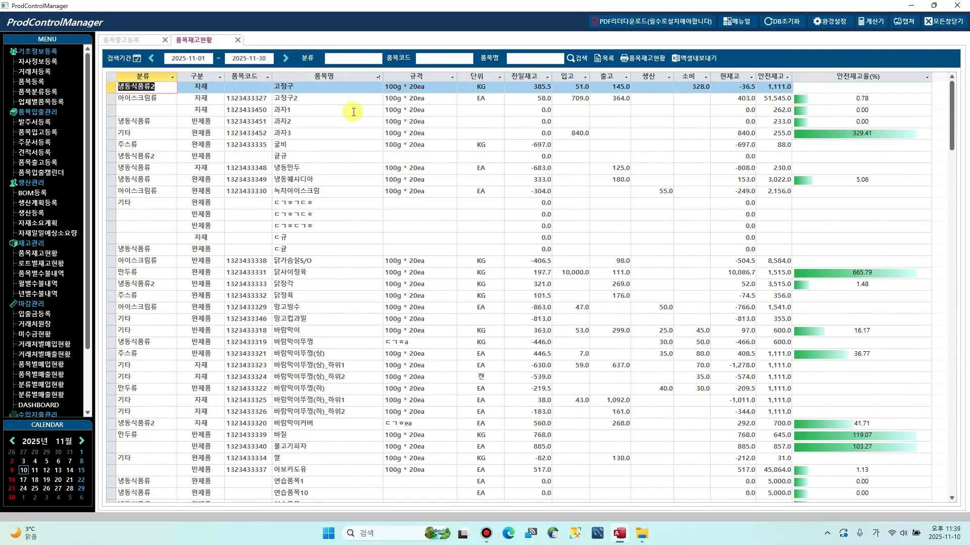
left_click(522, 60)
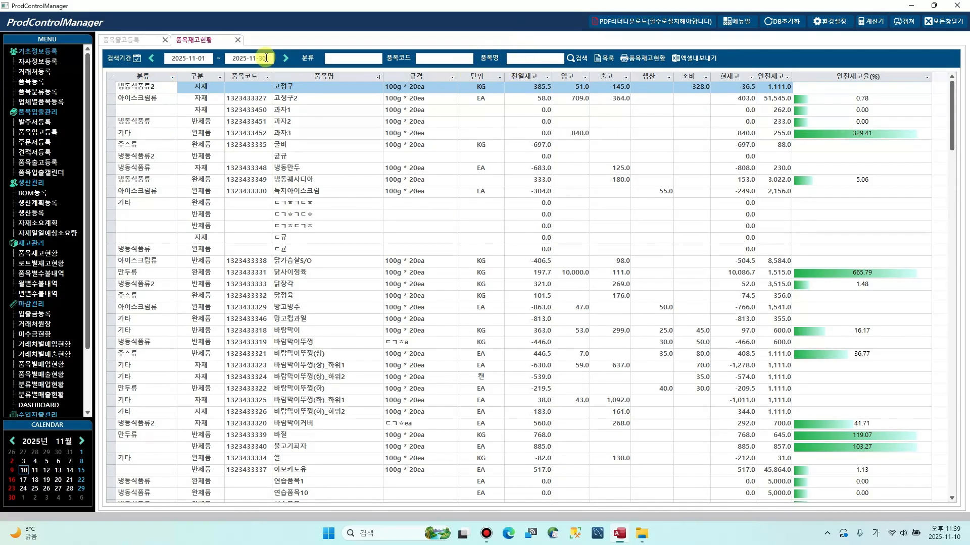
left_click(130, 42)
left_click(200, 44)
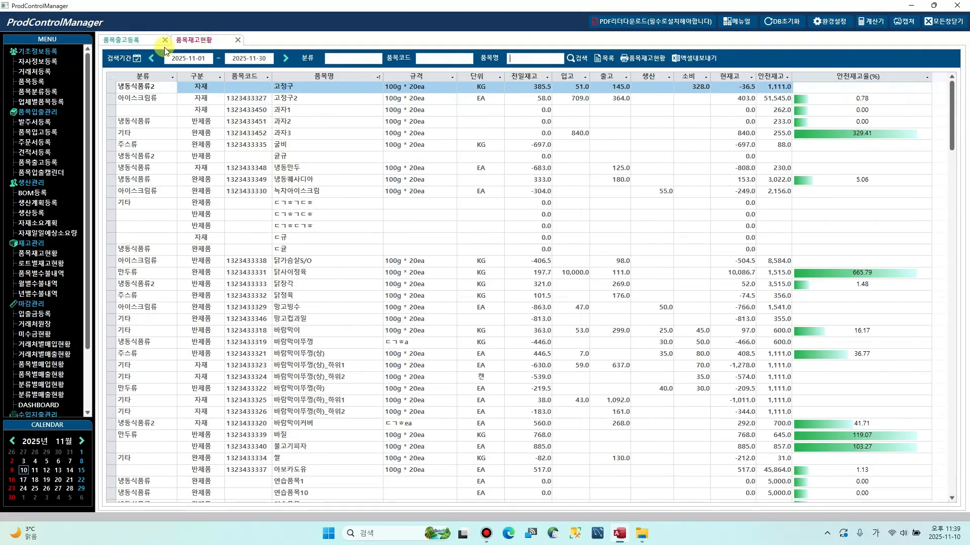
left_click(140, 45)
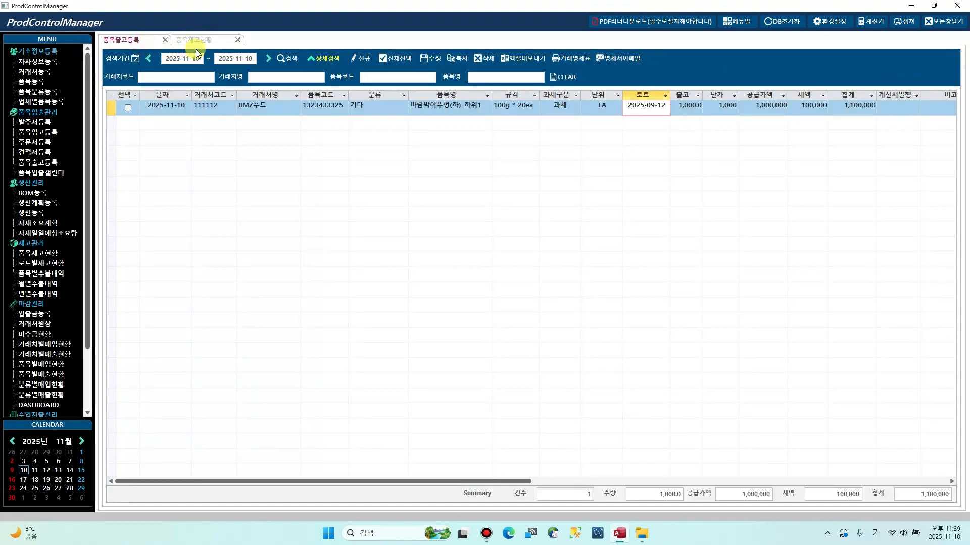
left_click(205, 39)
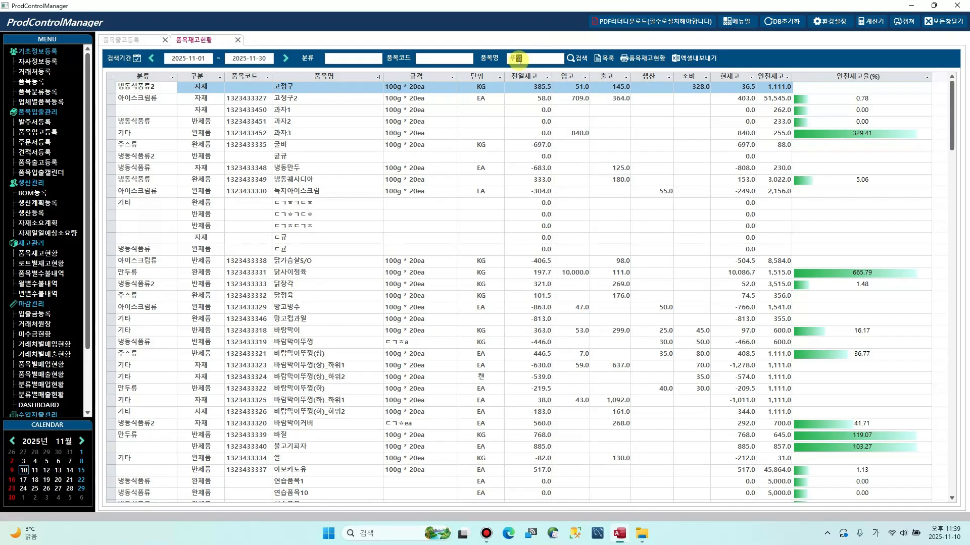
type("껑")
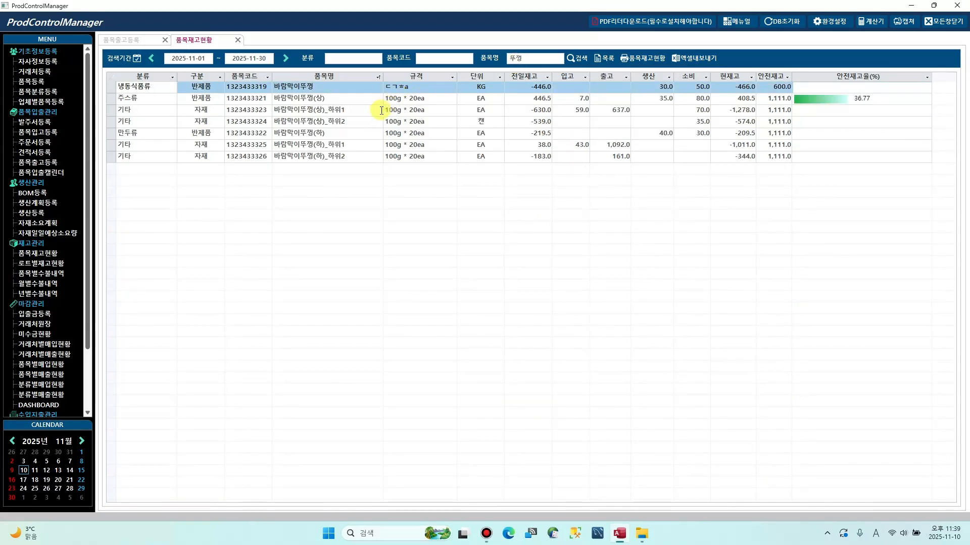
Compare the stock rows of the 뚜껑 items with the edited shipment record in 품목출고등록
left_click(381, 110)
left_click(454, 157)
left_click(461, 156)
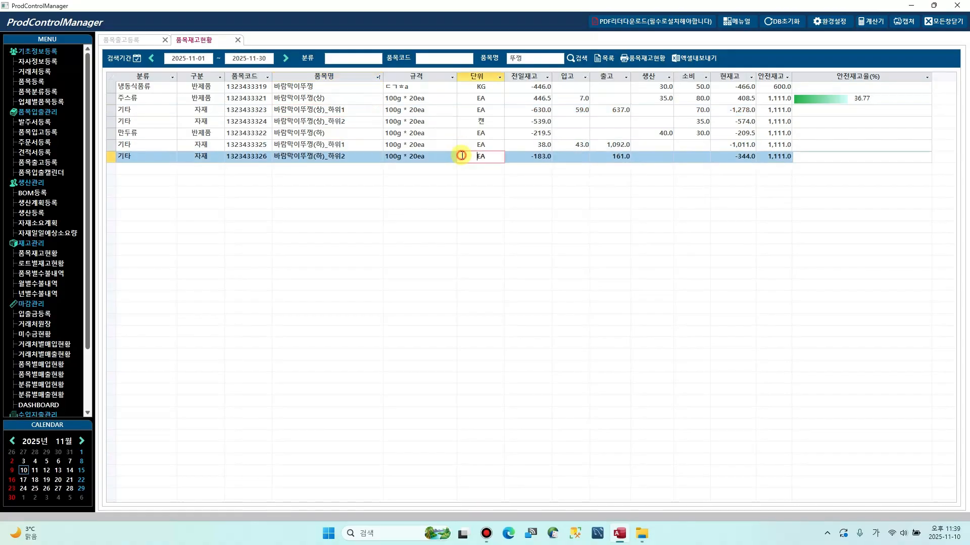
left_click(134, 40)
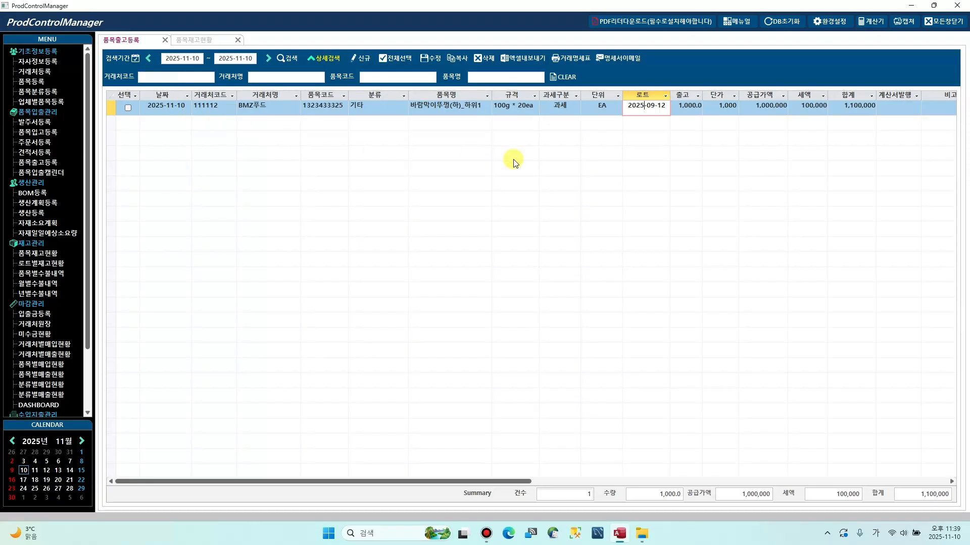
left_click(191, 39)
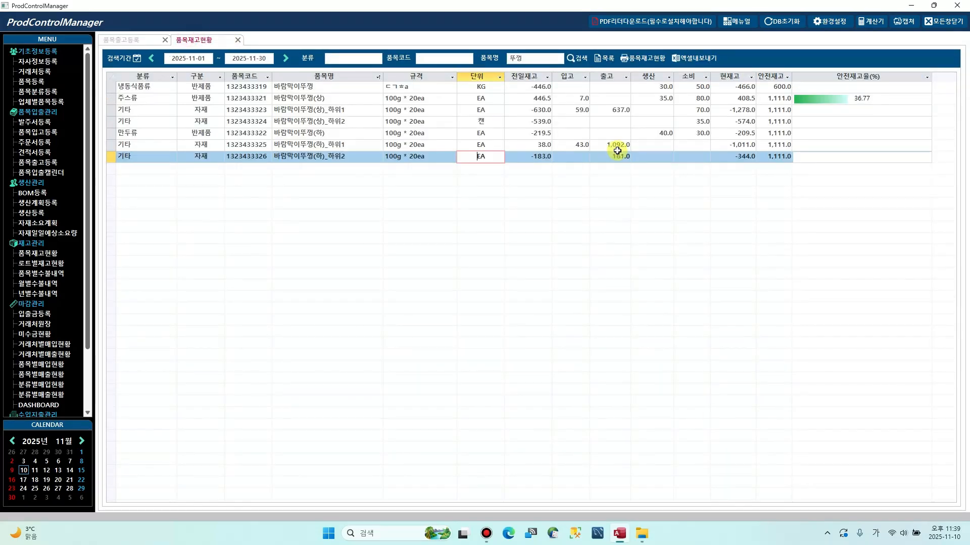
left_click(584, 123)
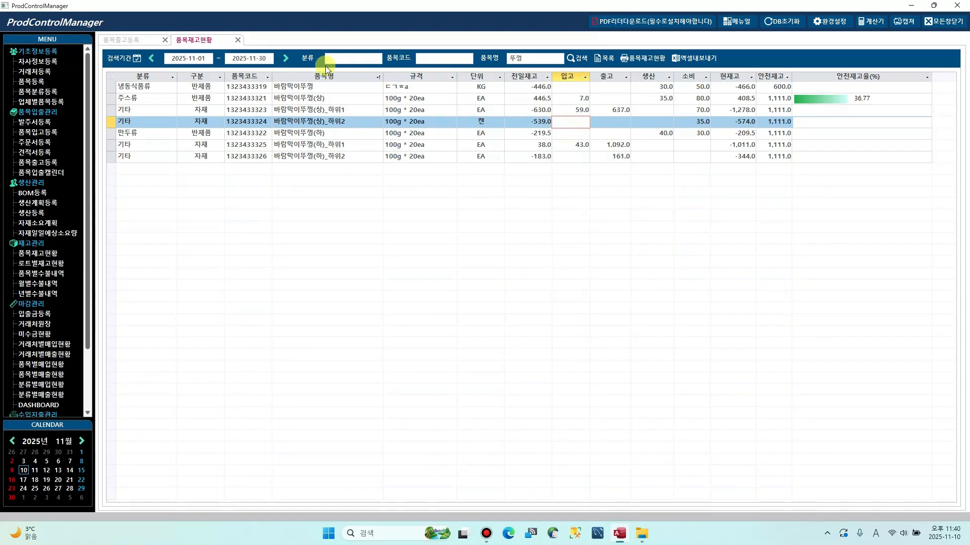
Set the item stock search period to today (오늘), 2025-11-10
left_click(248, 60)
left_click(209, 58)
left_click(243, 59)
left_click(210, 56)
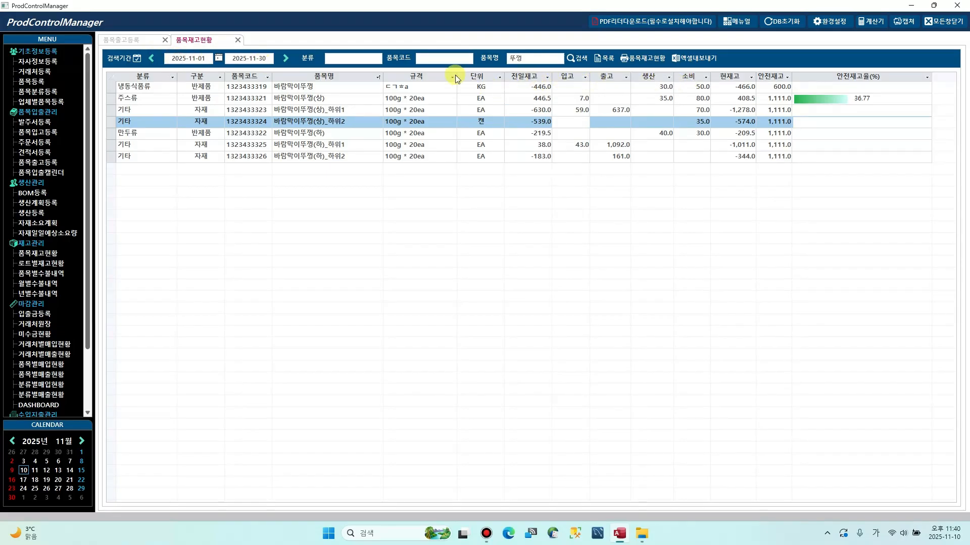
double_click(203, 58)
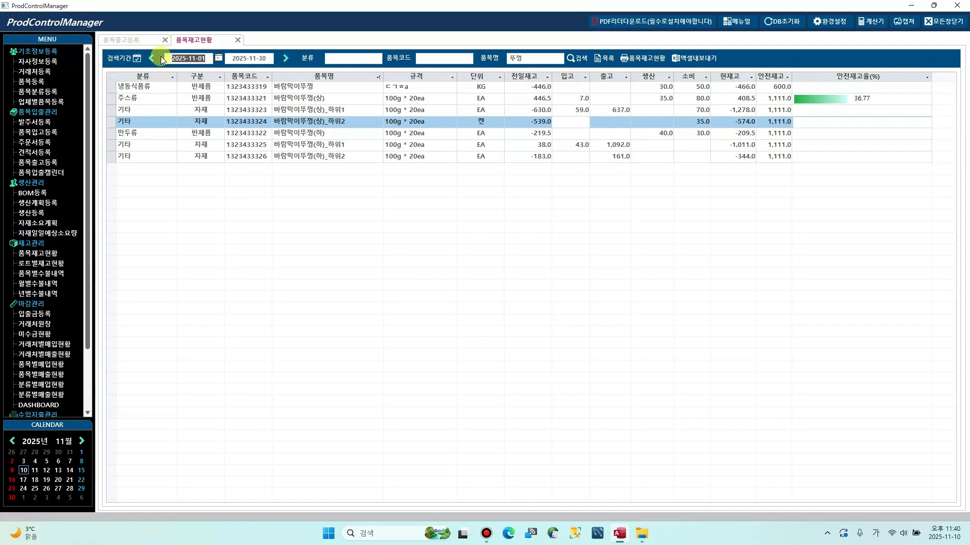
left_click(190, 98)
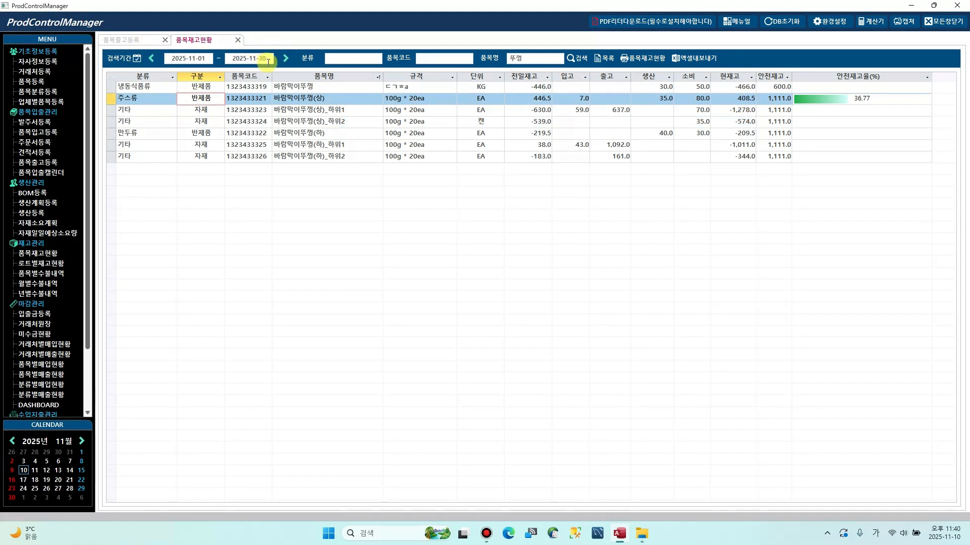
left_click(266, 109)
left_click(136, 58)
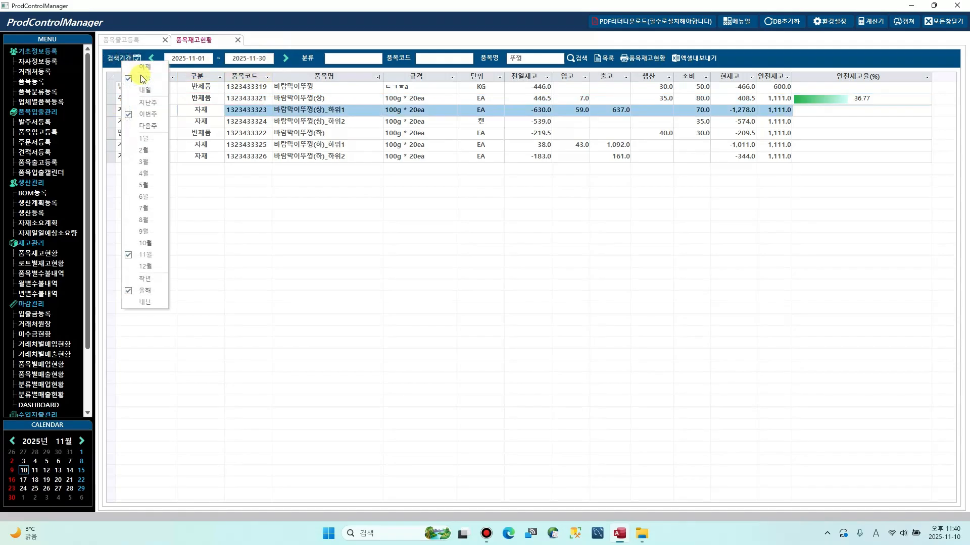
left_click(144, 82)
Examine today's shipped quantity and current stock (현재고) of 바람막이뚜껑(하)_하위1
left_click(581, 145)
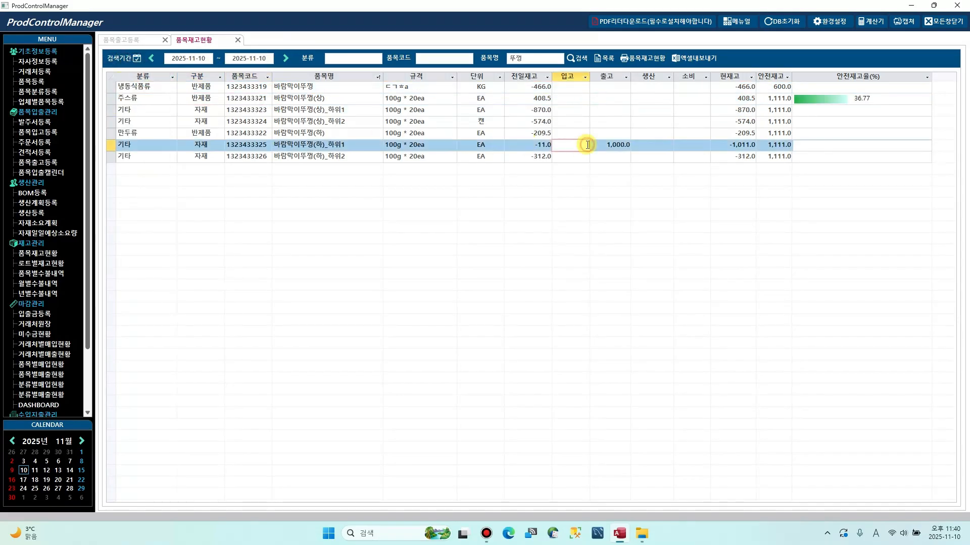
left_click(602, 147)
left_click_drag(602, 147, 633, 152)
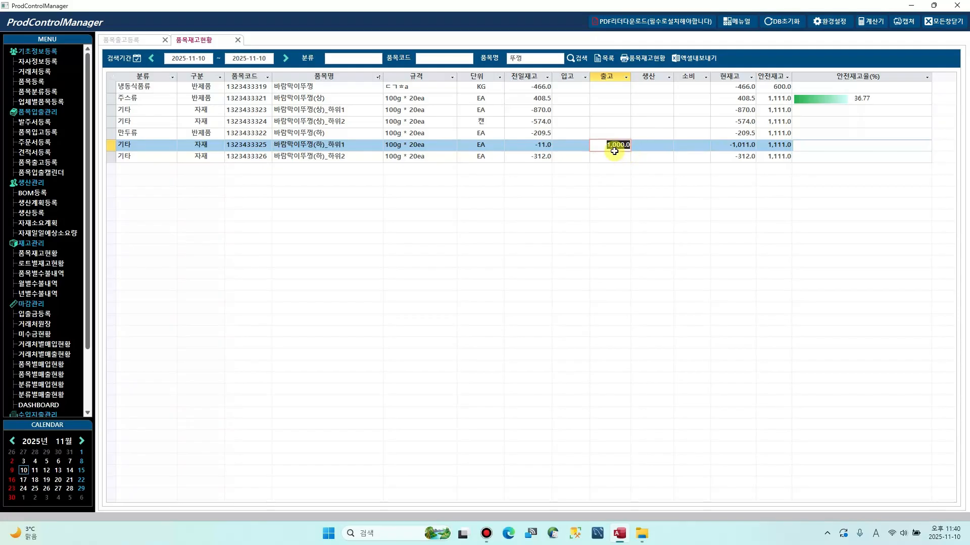
left_click(613, 152)
left_click(575, 150)
left_click(617, 152)
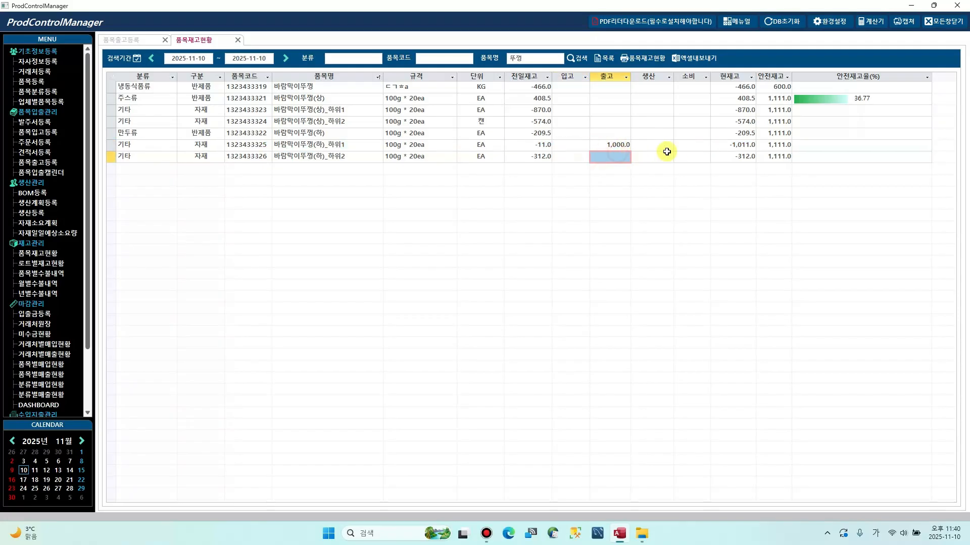
left_click(721, 145)
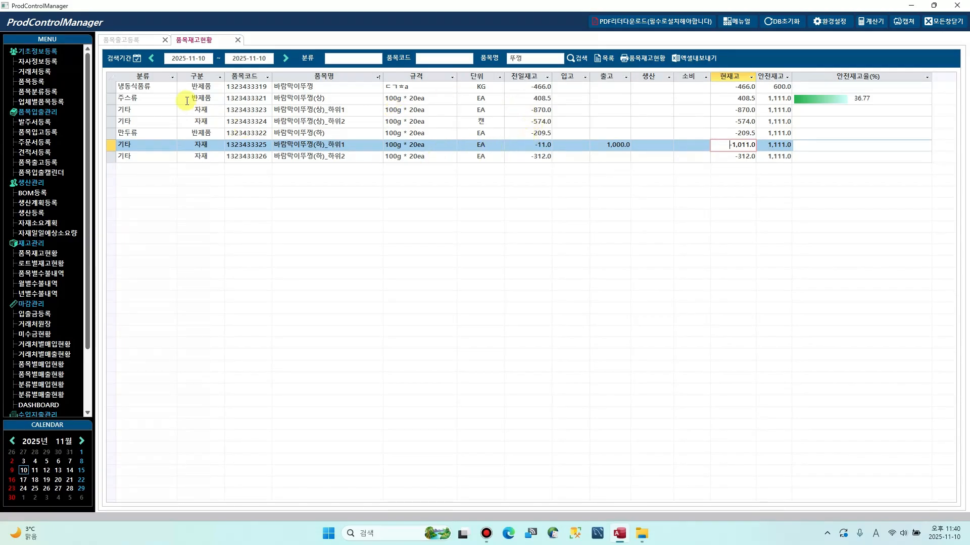
Open the stock status by lot (로트별재고현황) and search today's stock for item names containing 뚜껑
left_click(50, 265)
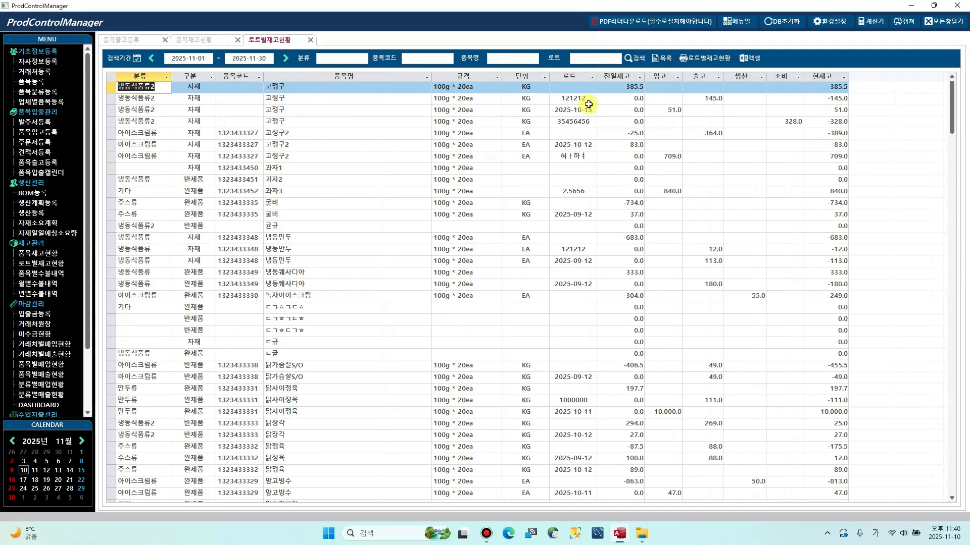
left_click(120, 60)
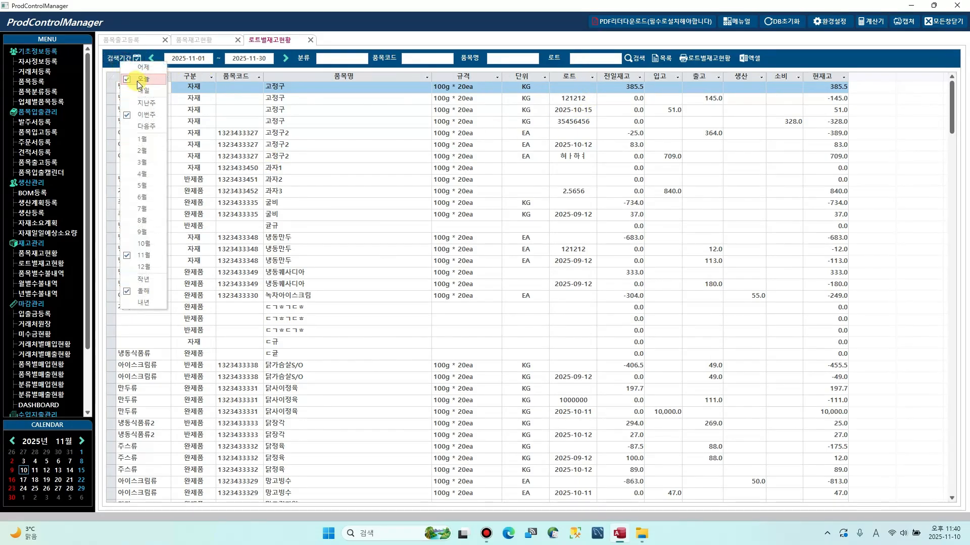
left_click(136, 80)
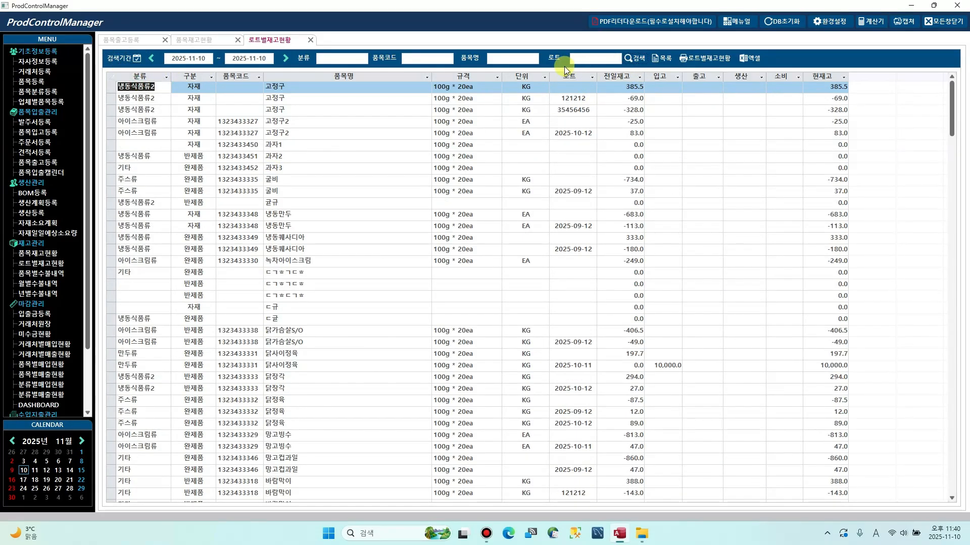
left_click(510, 60)
type("뚜껑")
key("Return")
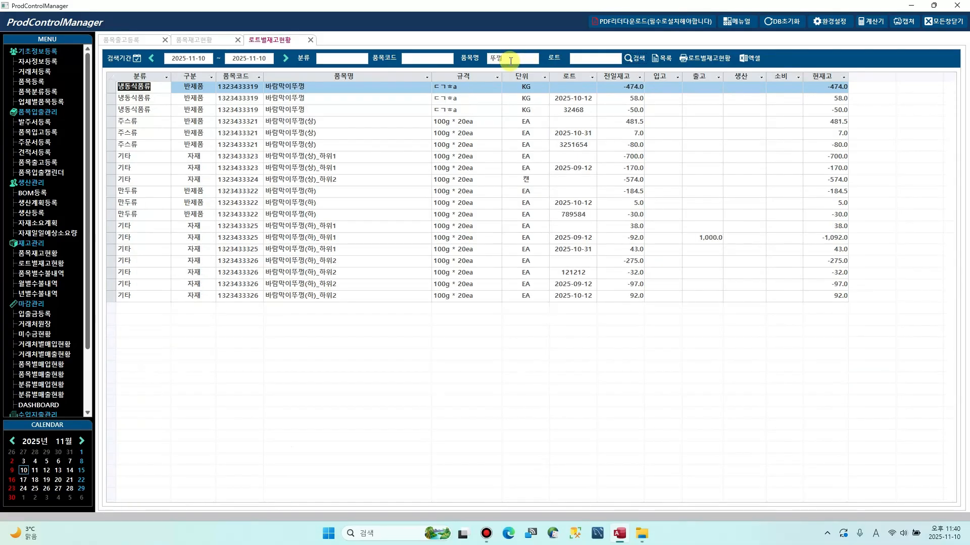
Examine the previous stock, shipped quantity and current stock of 바람막이뚜껑(하)_하위1 for lot 2025-09-12
left_click(628, 241)
left_click(648, 240)
left_click_drag(688, 243, 734, 244)
left_click(731, 245)
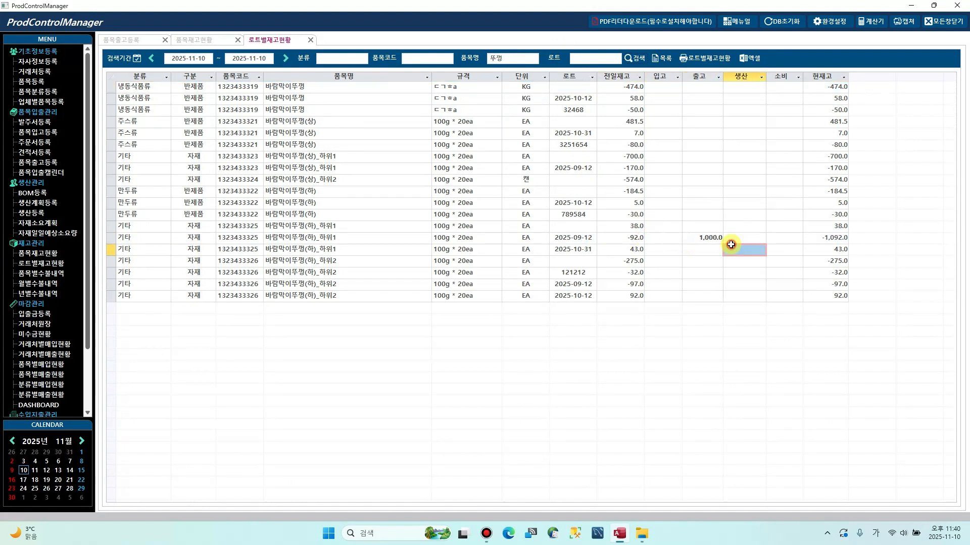
left_click(705, 241)
left_click(634, 238)
left_click(595, 237)
left_click(626, 237)
left_click_drag(606, 235, 732, 241)
left_click(707, 240)
left_click(812, 239)
left_click_drag(842, 238, 857, 242)
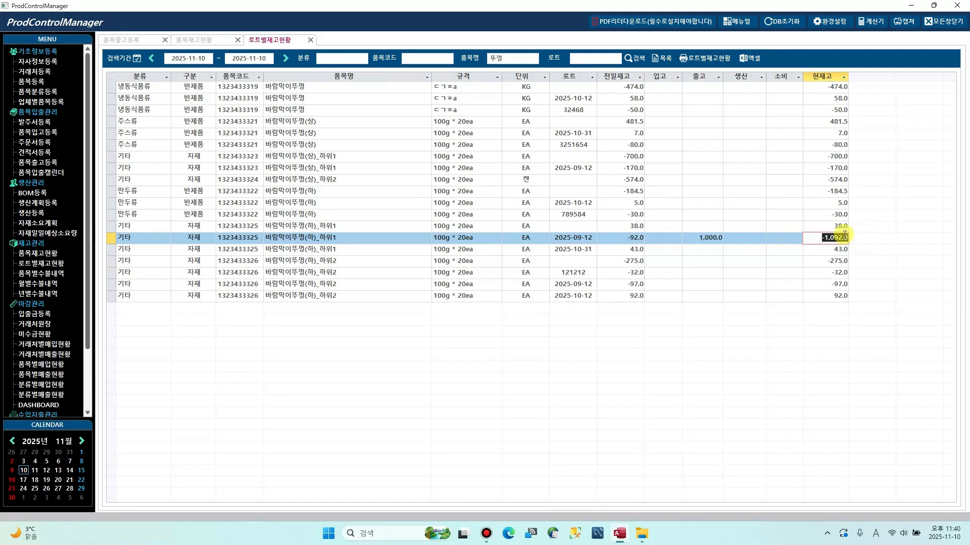
Review the lot (로트) entries listed for 바람막이뚜껑(하)_하위1 and 바람막이뚜껑(하)_하위2
left_click(327, 261)
left_click_drag(110, 226, 113, 294)
left_click(570, 231)
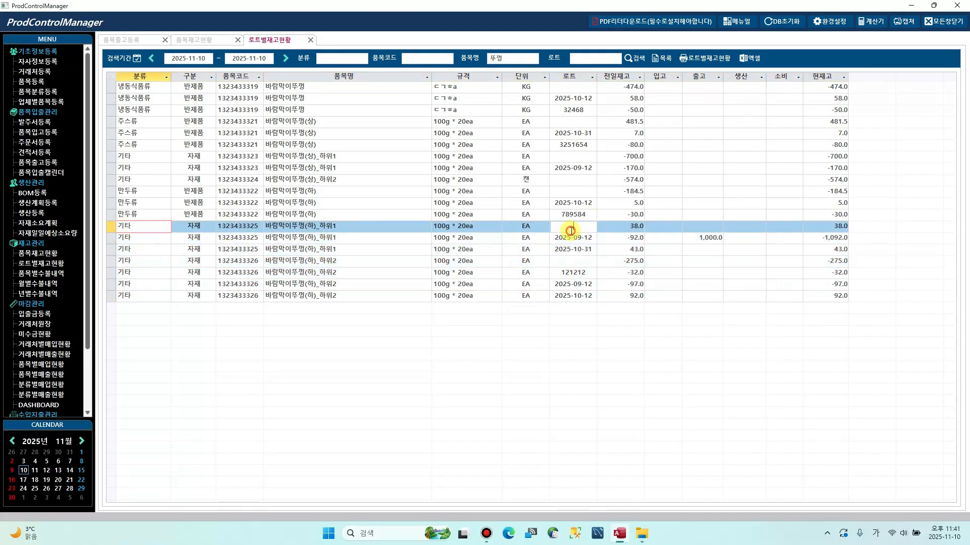
left_click(569, 242)
left_click(570, 263)
left_click(568, 273)
left_click(560, 300)
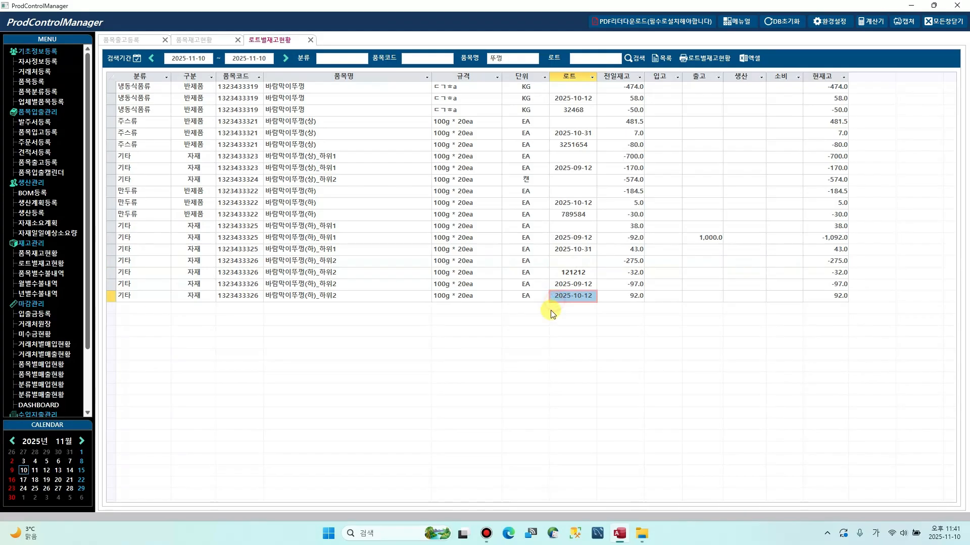
left_click(558, 296)
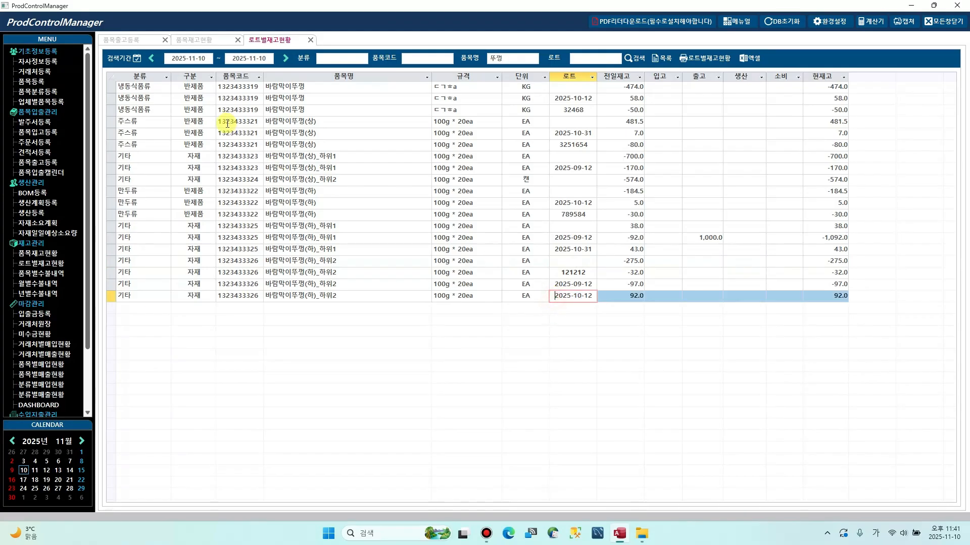
Close the stock status by lot and return to the BMZ푸드 shipment in 품목출고등록
left_click(310, 41)
left_click(134, 44)
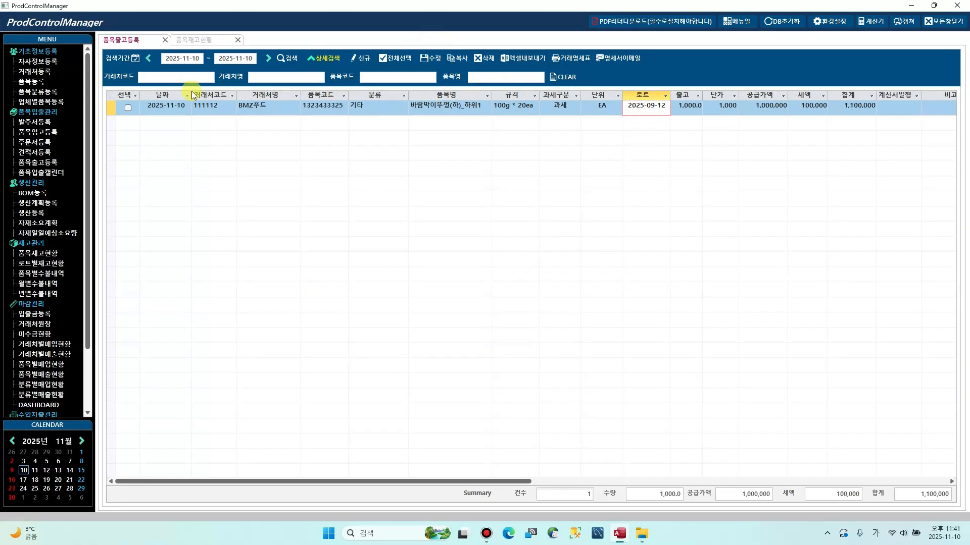
left_click(263, 112)
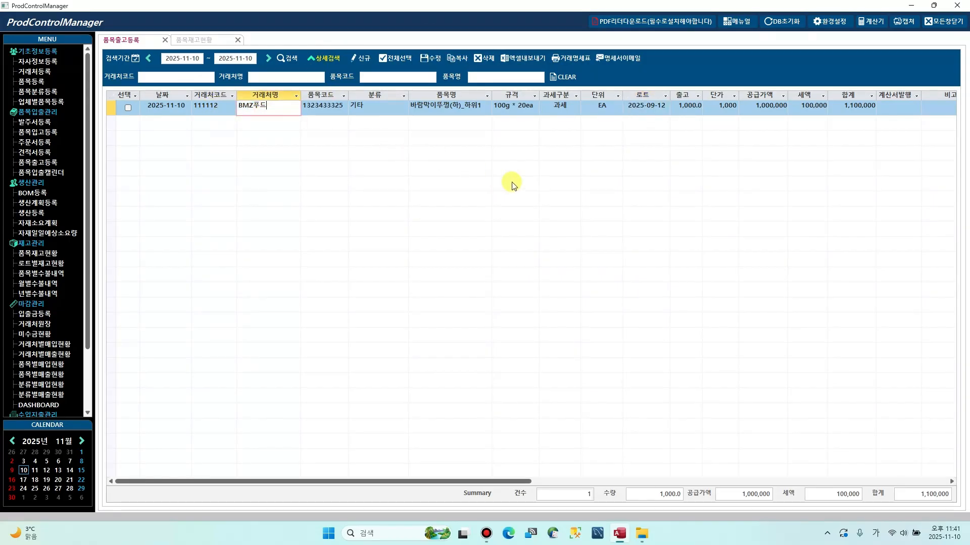